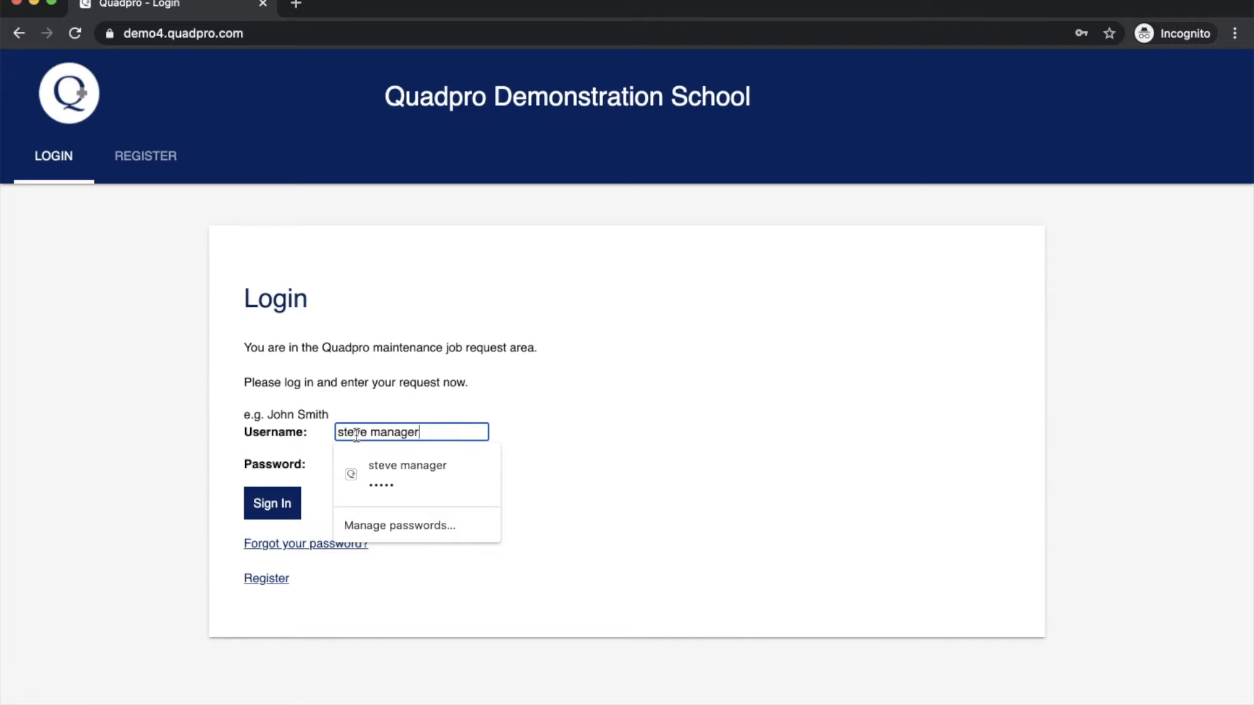
Enter the account password to sign in, and open the job requests list.
key(Tab)
text(•••••)
click(280, 502)
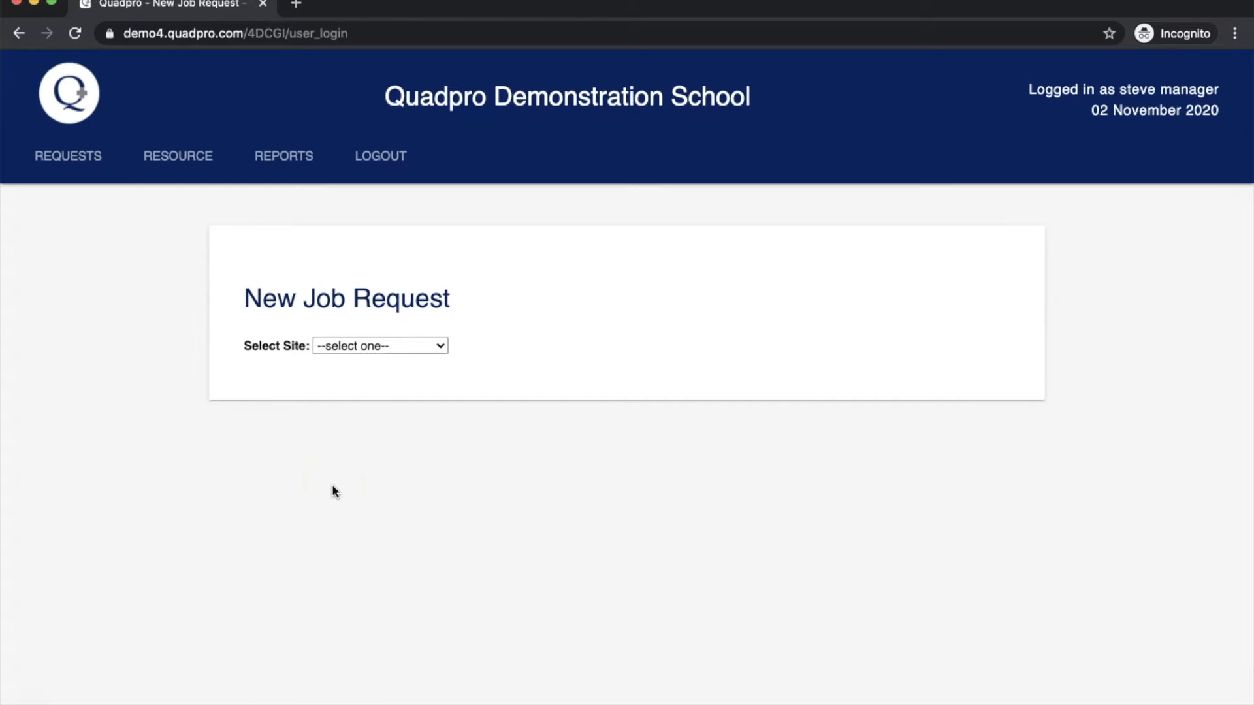
key(XF86AudioLowerVolume)
click(66, 169)
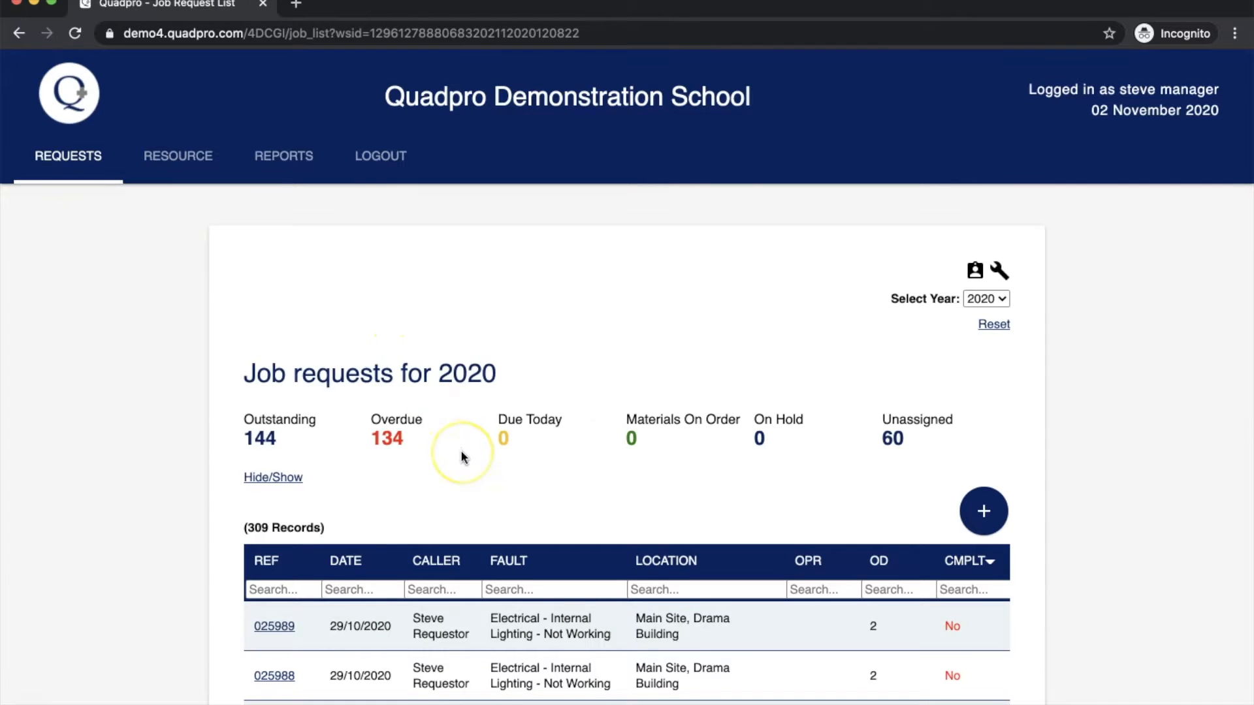
Show the job requests for the year 2019.
scroll(462, 455, down, 2)
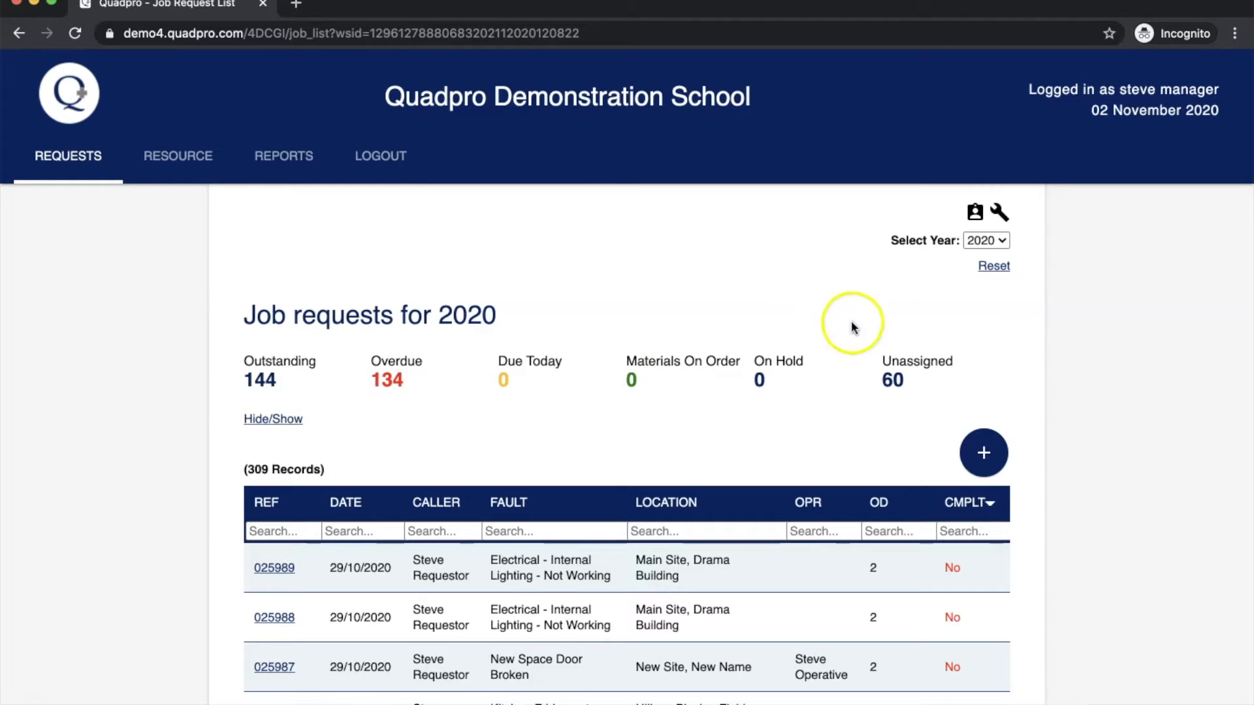
click(1001, 240)
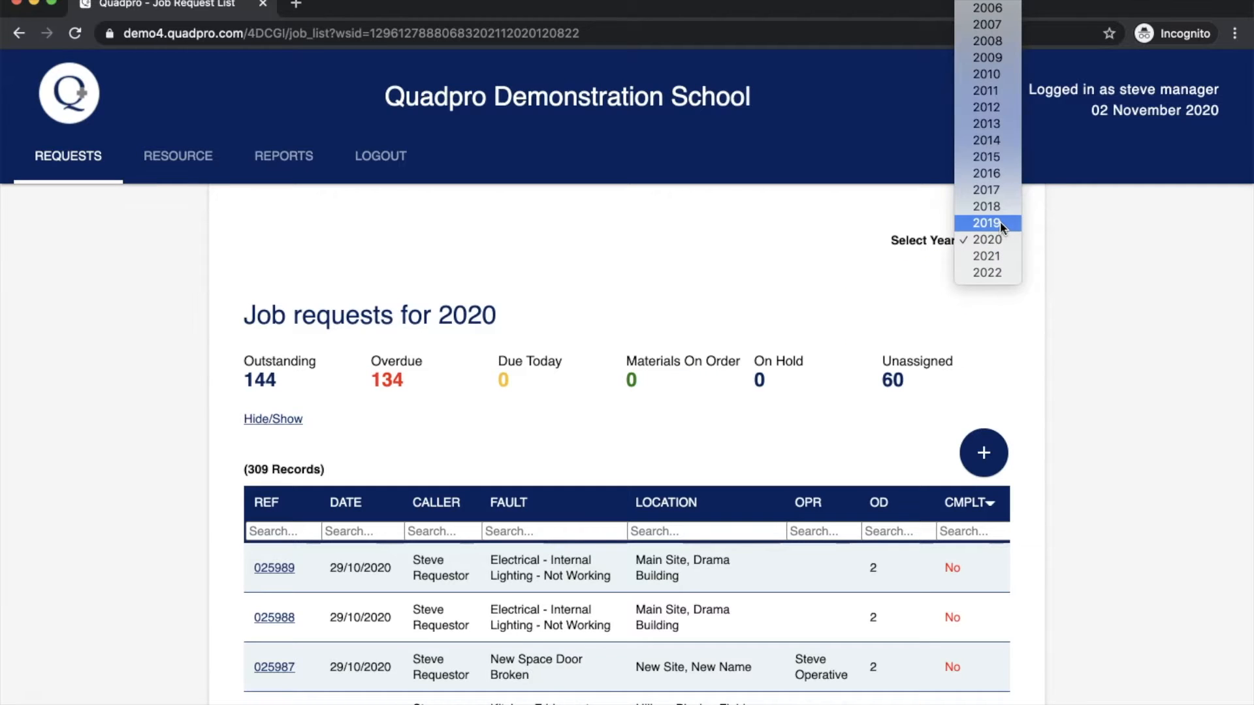
click(1009, 222)
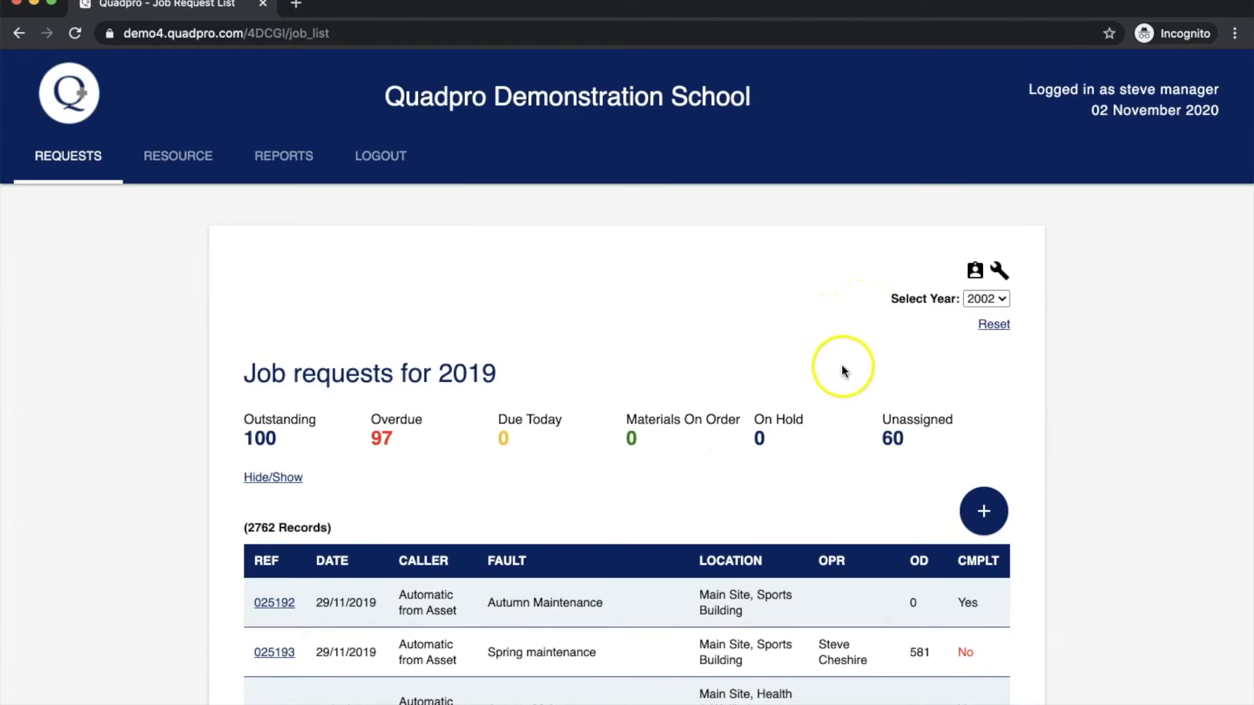
scroll(842, 375, down, 2)
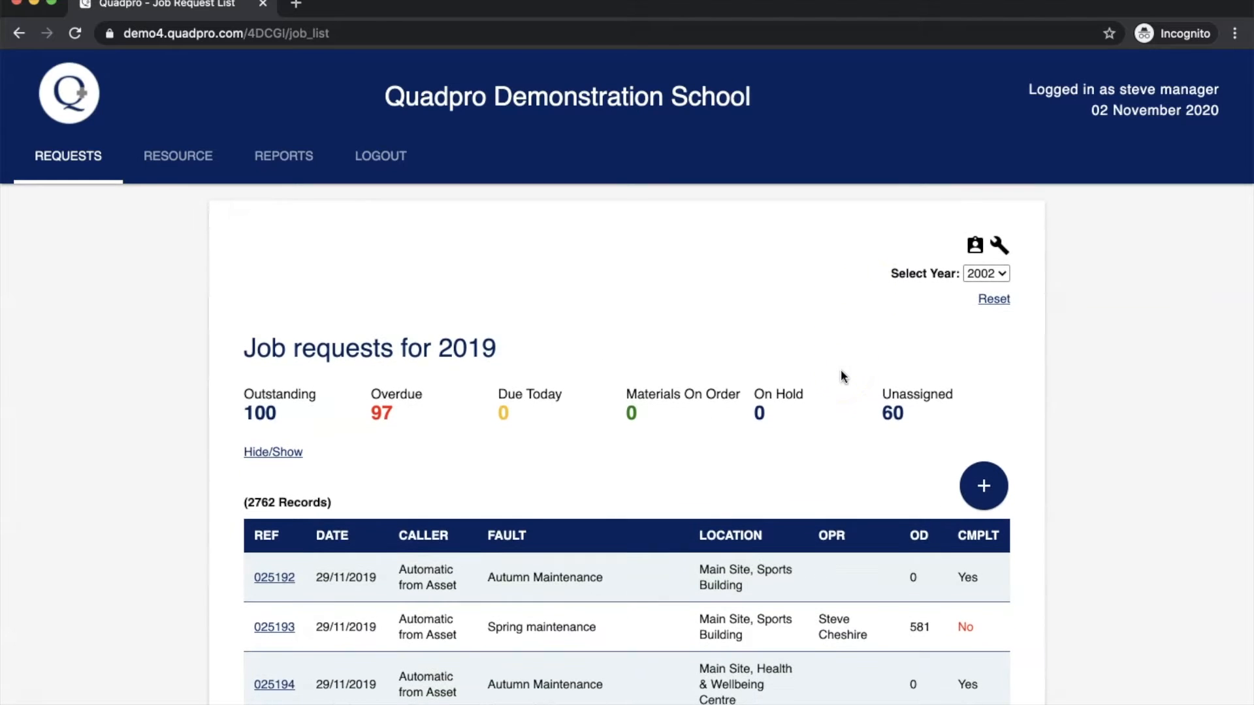
scroll(841, 369, down, 3)
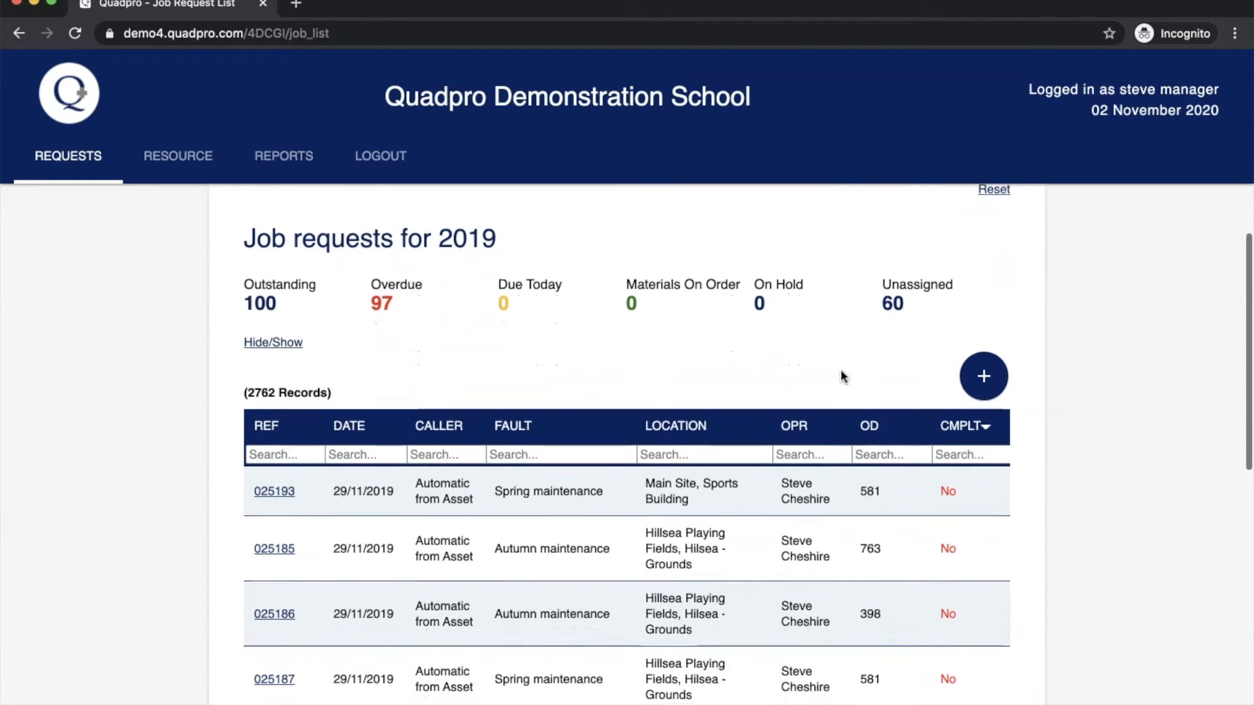
click(843, 349)
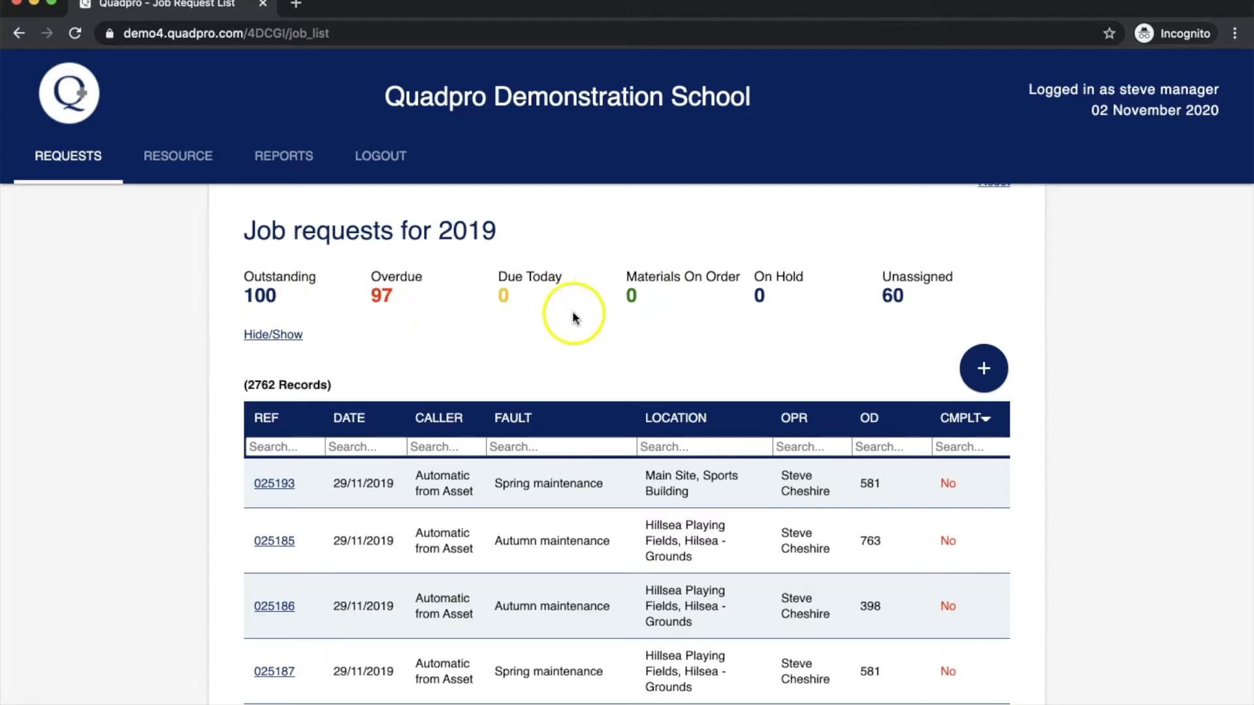
Filter the 2019 job requests to the overdue ones and look through them.
click(385, 302)
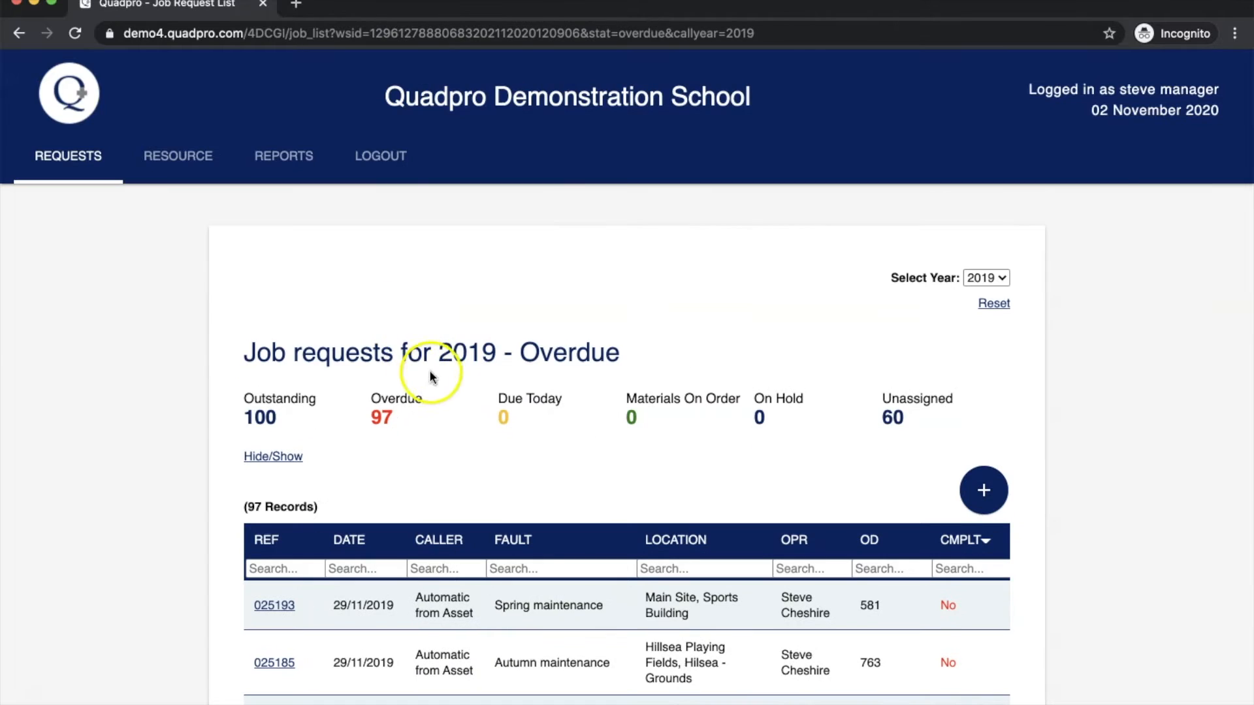
scroll(475, 424, down, 3)
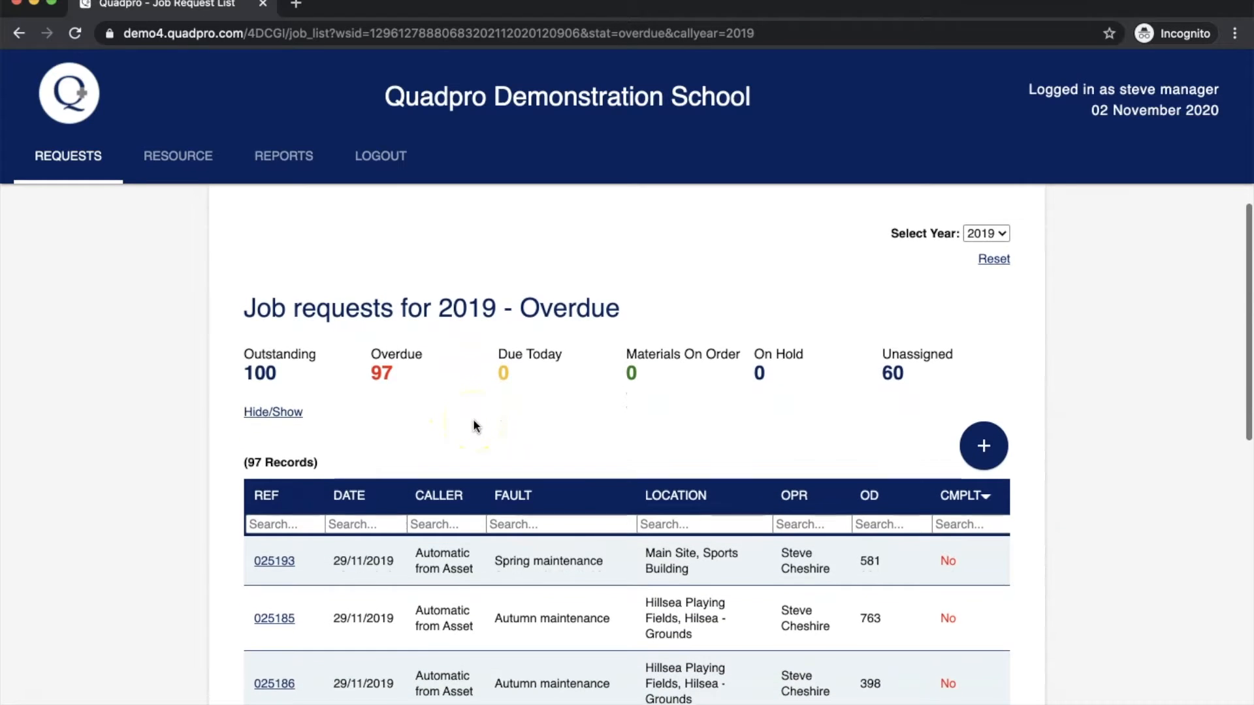
scroll(475, 424, down, 4)
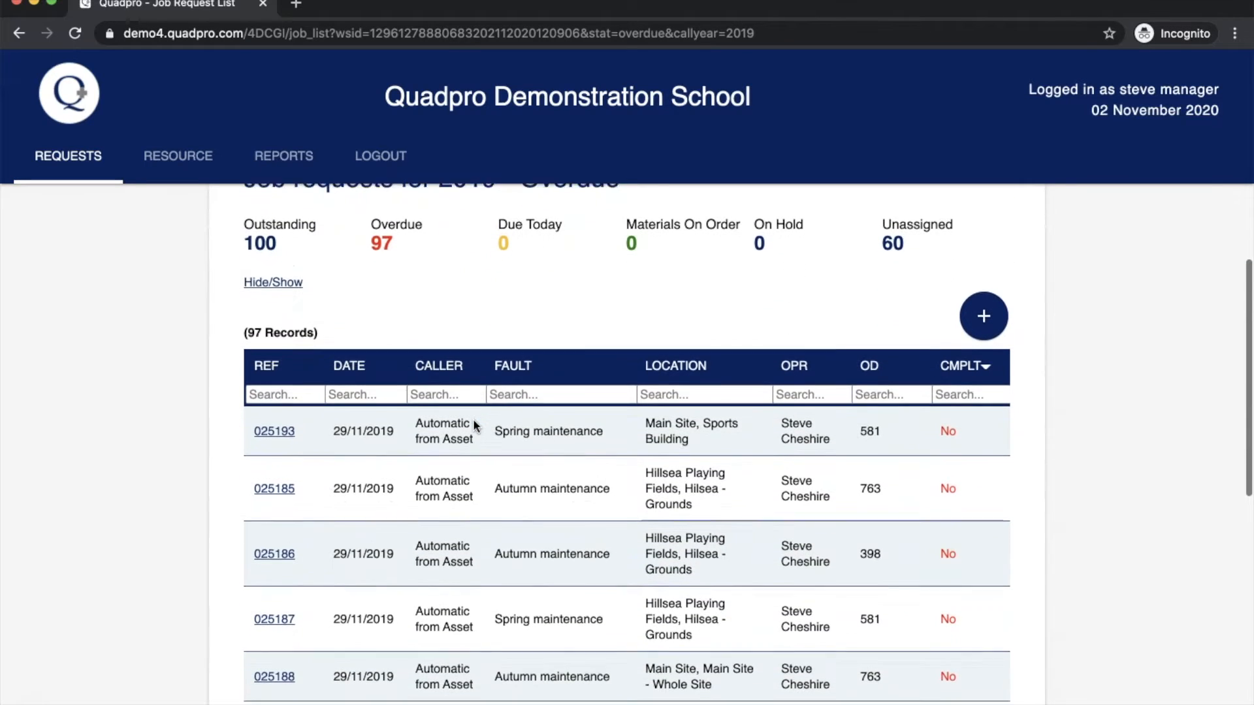
scroll(475, 425, down, 1)
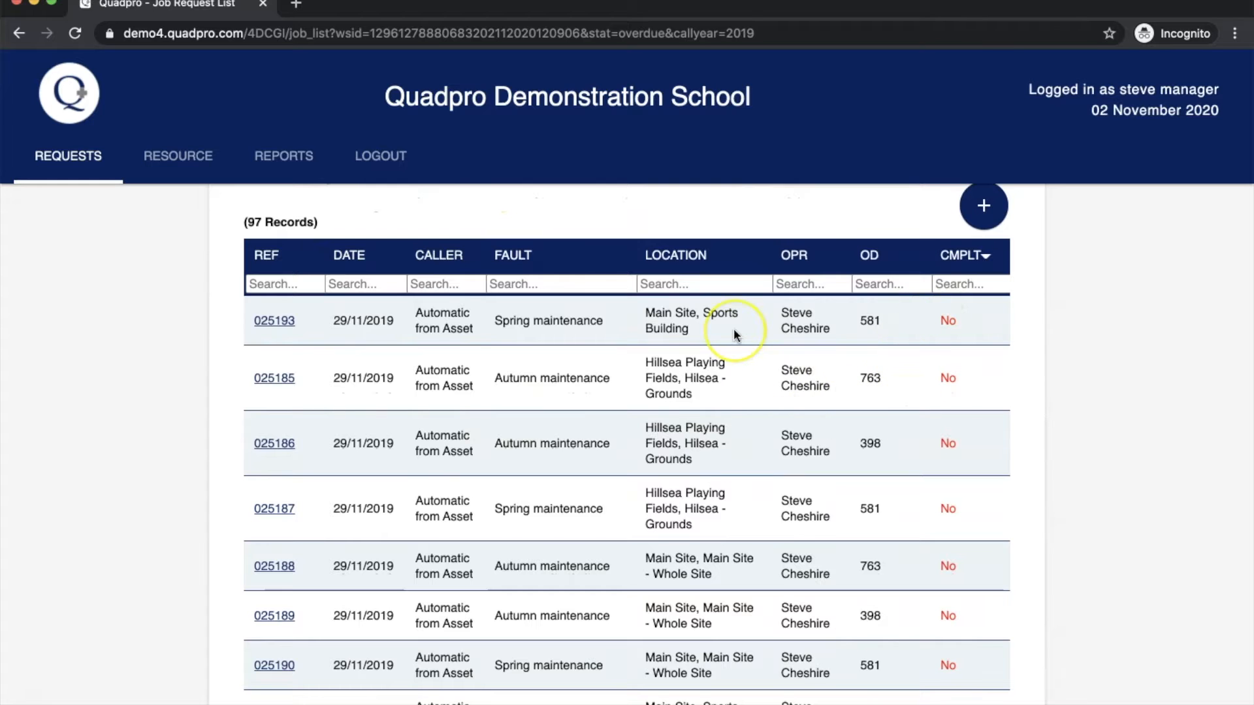
scroll(734, 328, up, 2)
scroll(734, 334, up, 5)
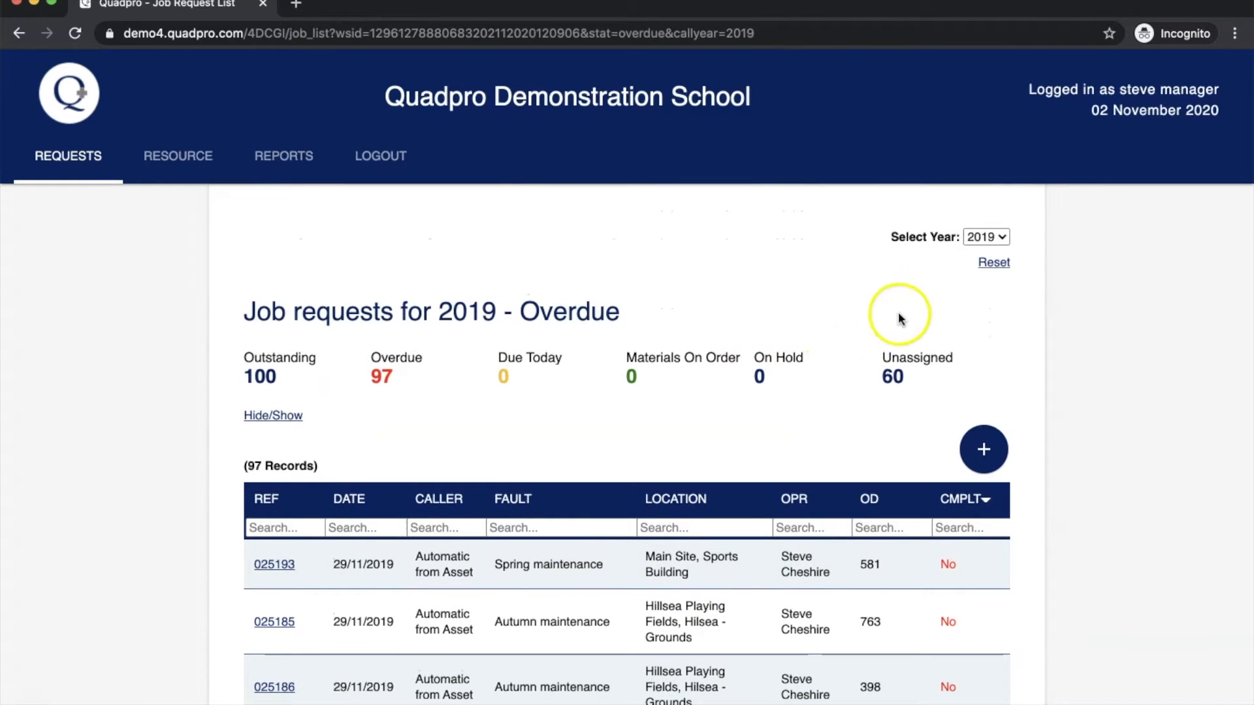
Reset the job list to clear the overdue and 2019 filters.
click(995, 265)
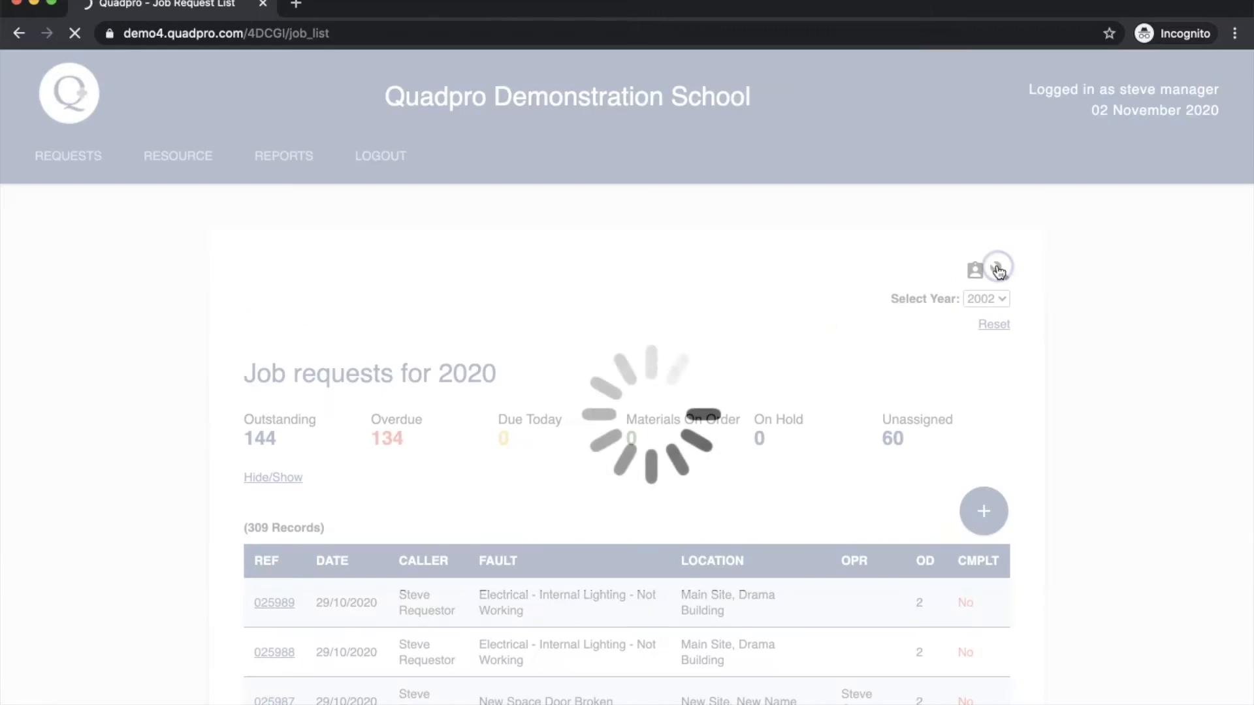
scroll(494, 343, down, 5)
scroll(494, 344, up, 4)
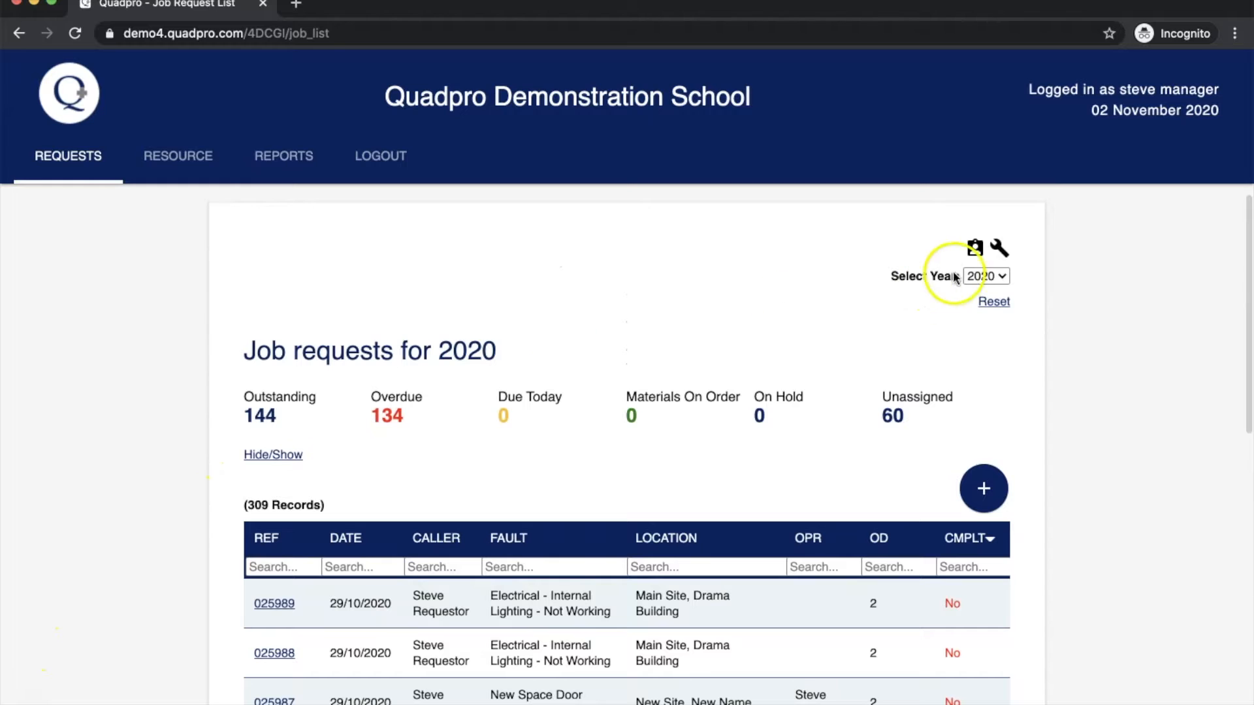
Show only the jobs requested by the signed-in manager and look through them.
click(974, 248)
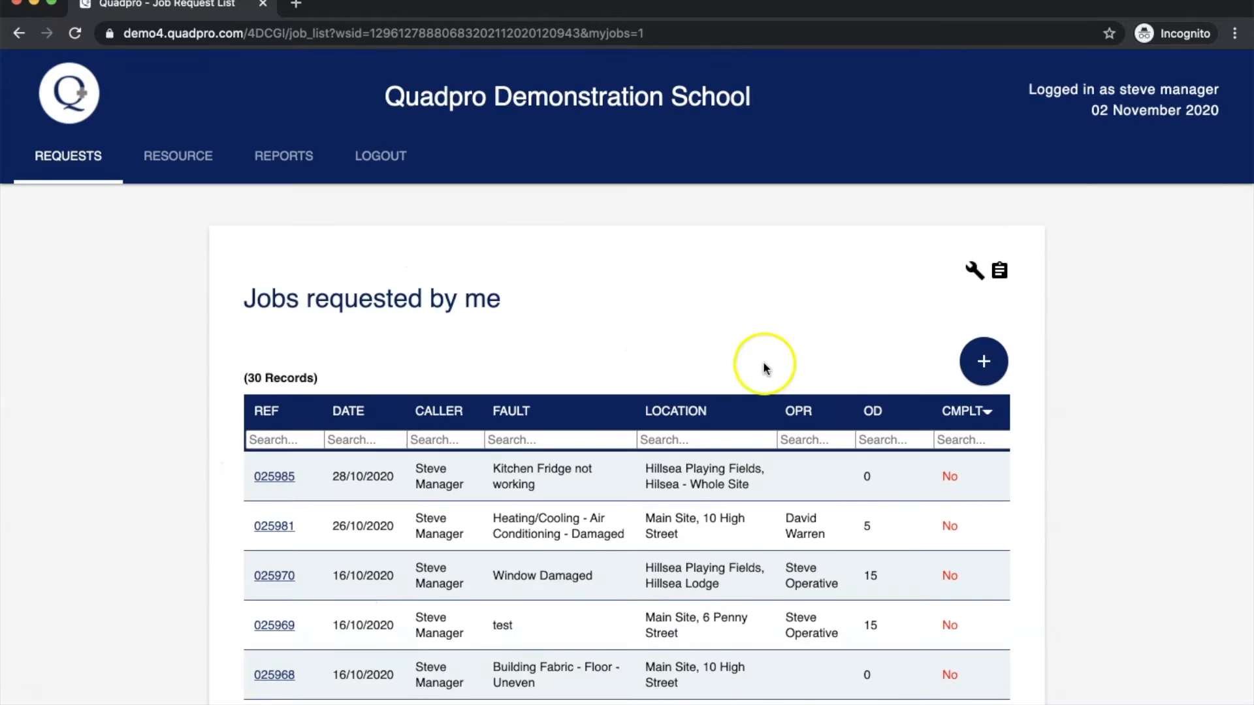
scroll(764, 366, down, 3)
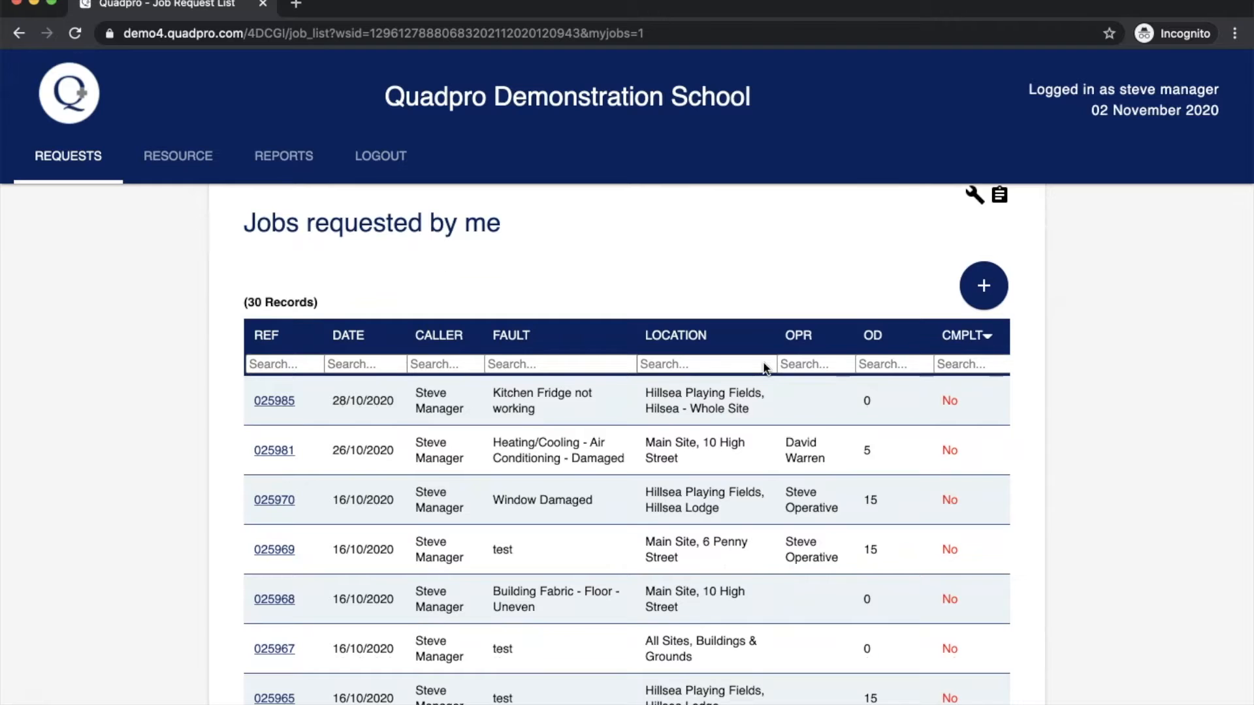
scroll(764, 366, up, 1)
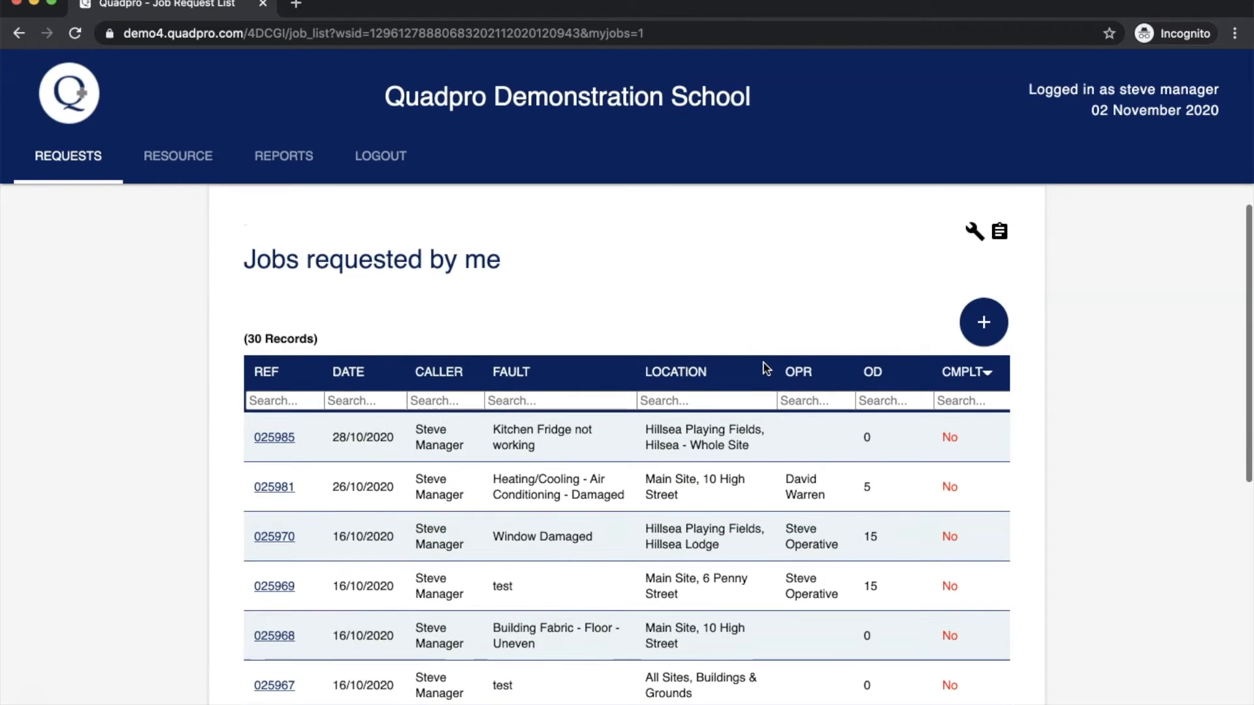
View the jobs allocated to the signed-in manager, and return to the full job request list.
click(975, 239)
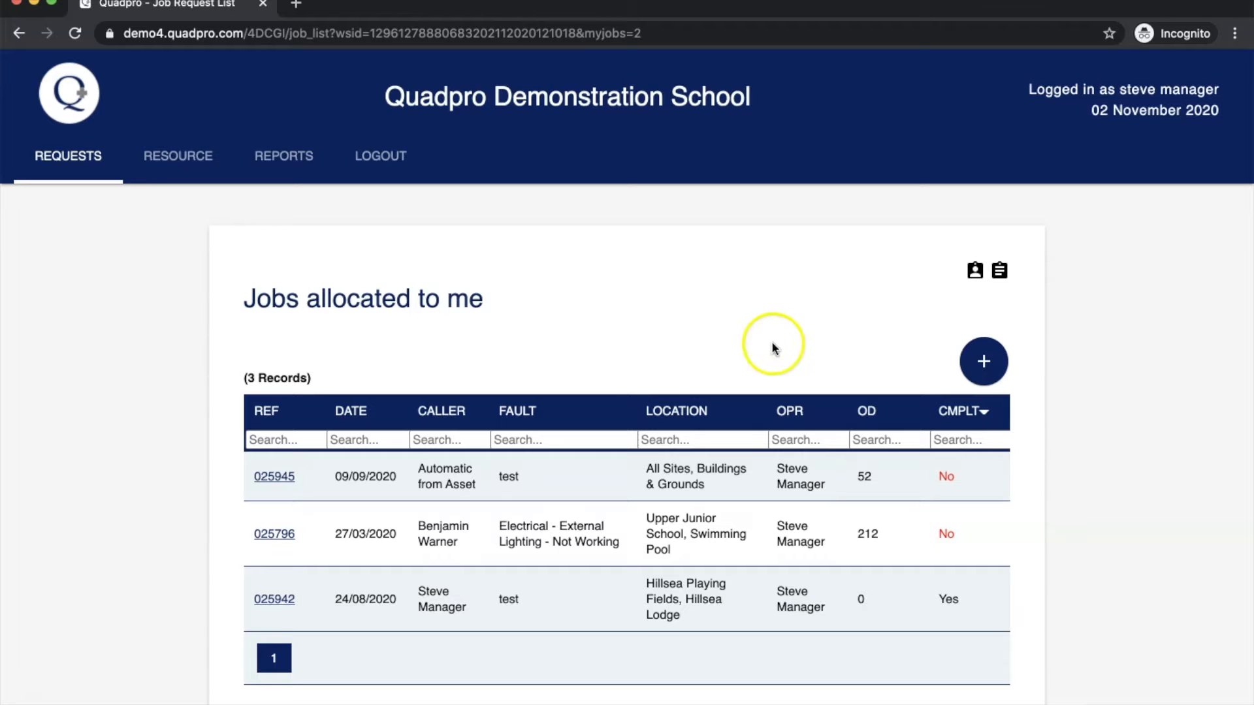
click(1002, 273)
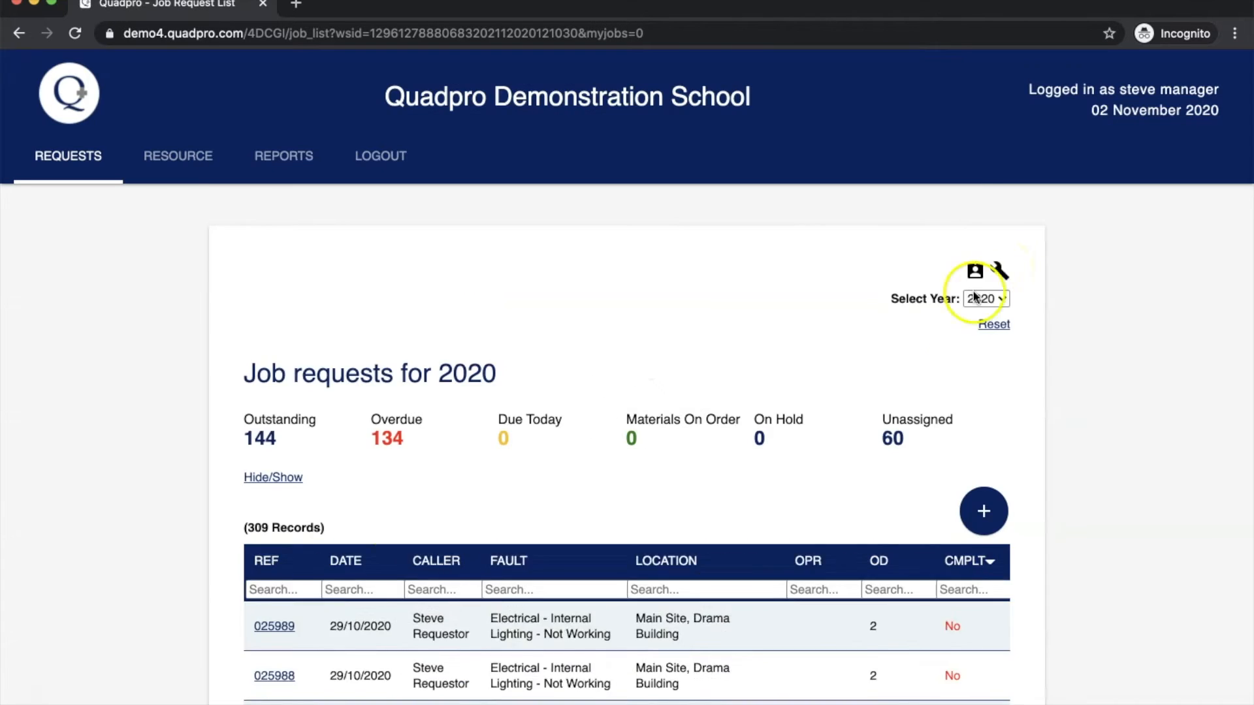
Open the first-listed job request dated 29/10/2020, the internal lighting fault in the Drama Building.
scroll(391, 431, down, 5)
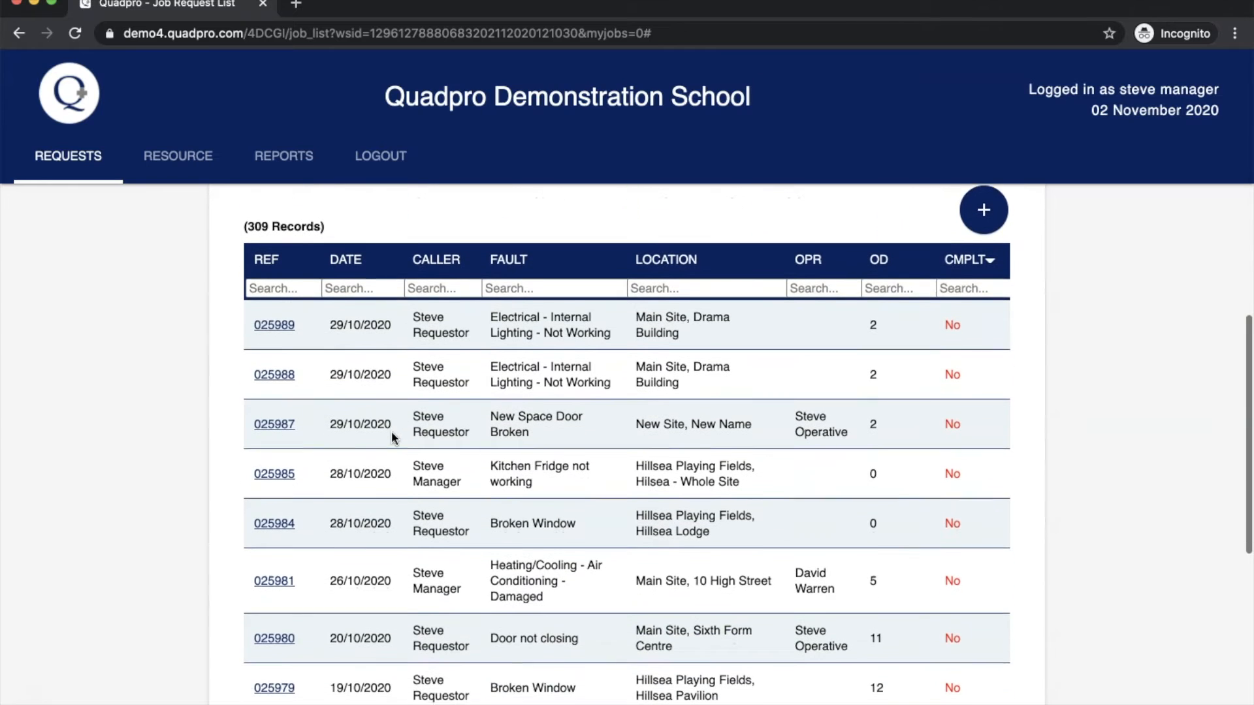
click(280, 308)
click(279, 306)
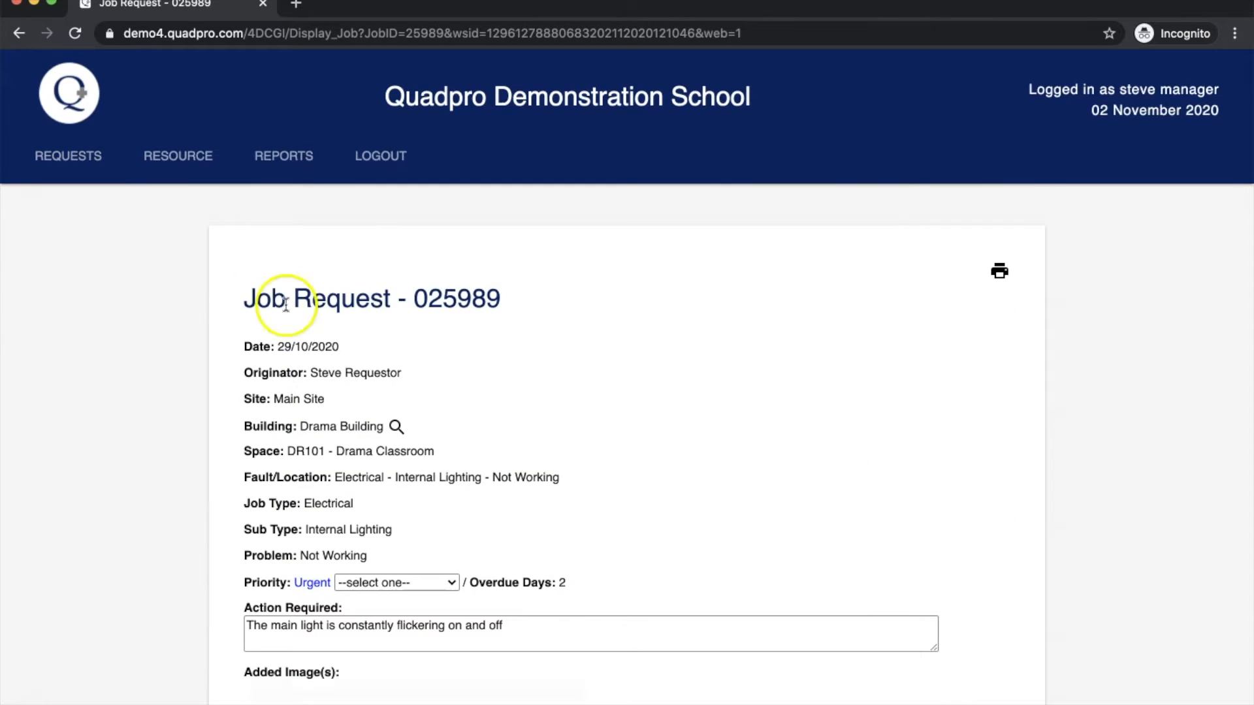
Set the job request's priority to 21 Days.
scroll(430, 431, down, 1)
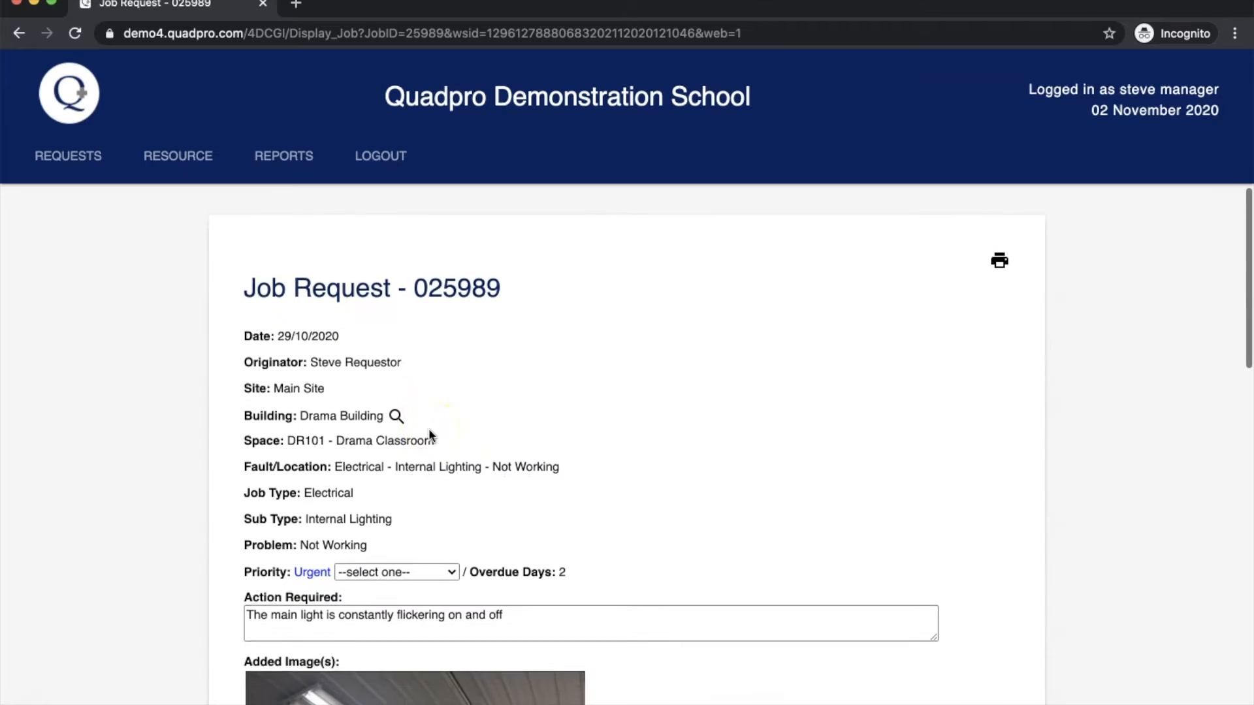
scroll(429, 432, down, 3)
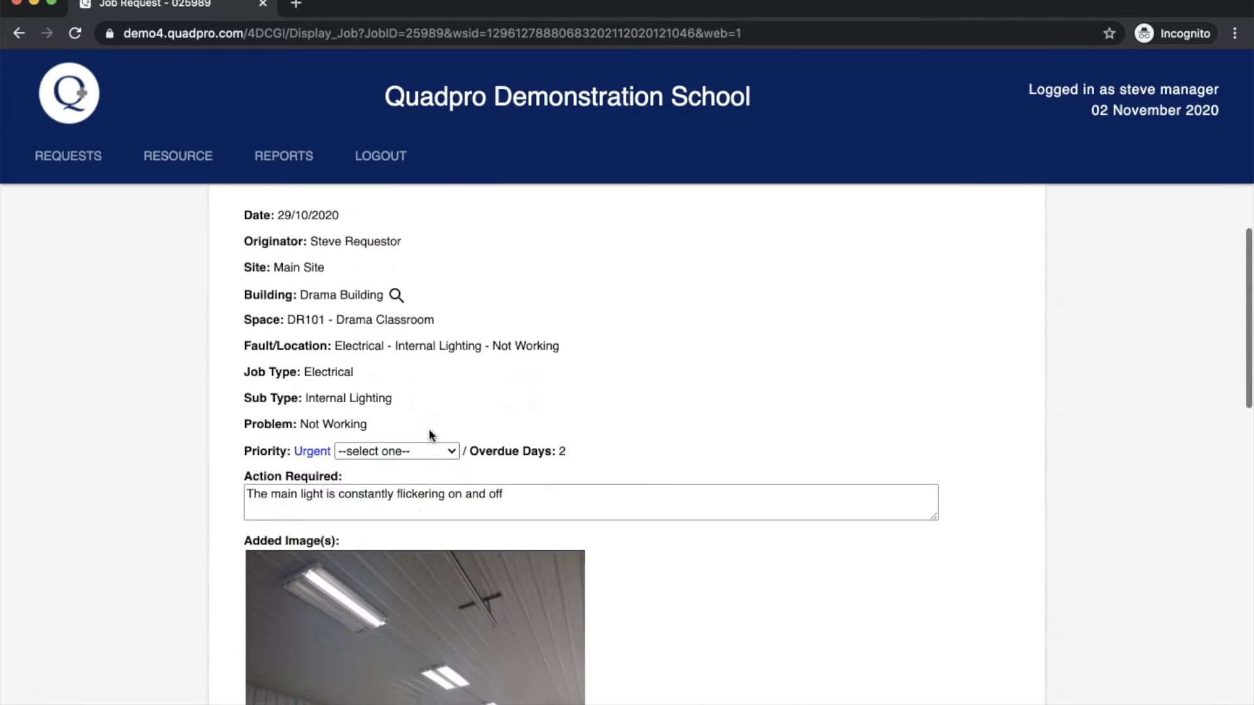
scroll(429, 433, down, 1)
click(414, 412)
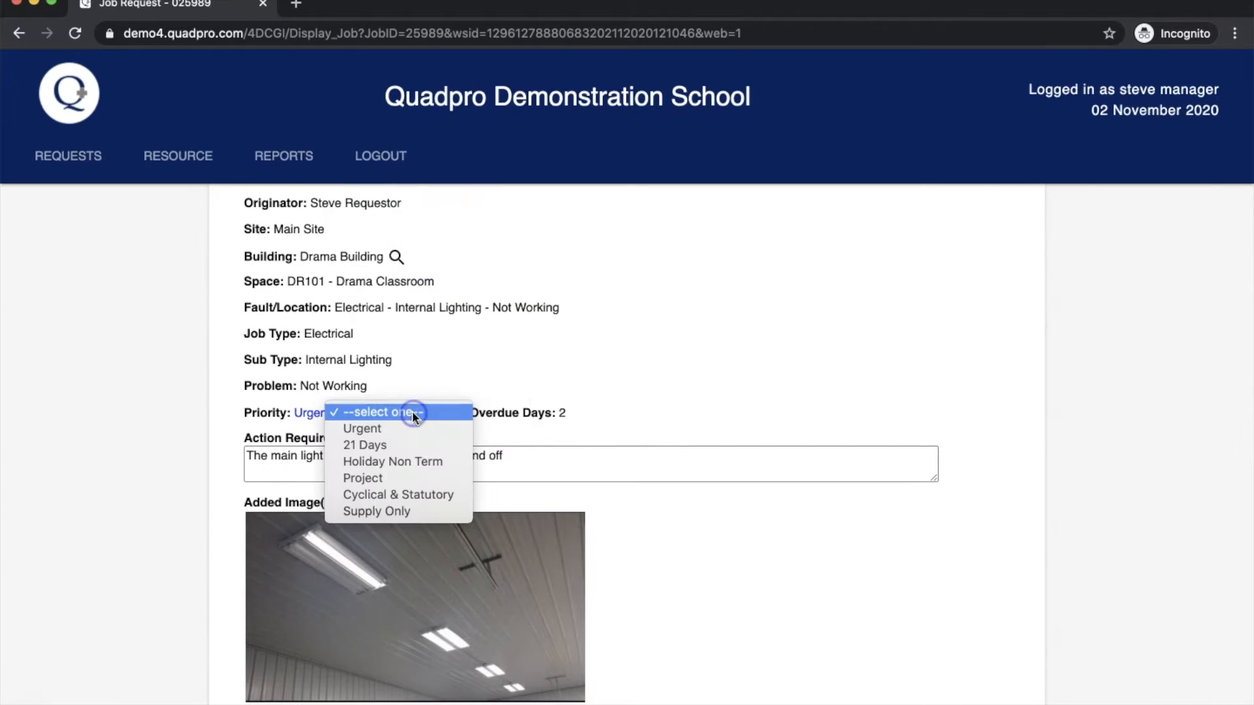
click(389, 445)
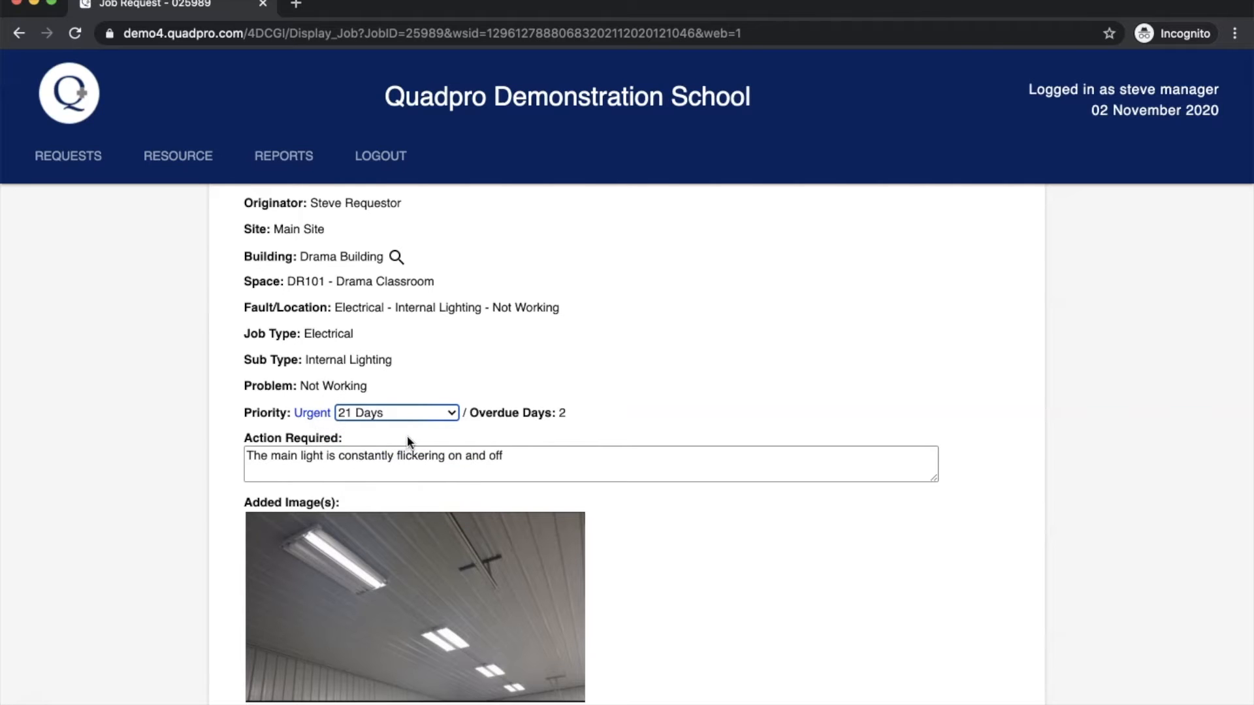
click(418, 434)
Refer the job to the staff member listed directly after Maintenance.
scroll(428, 428, down, 5)
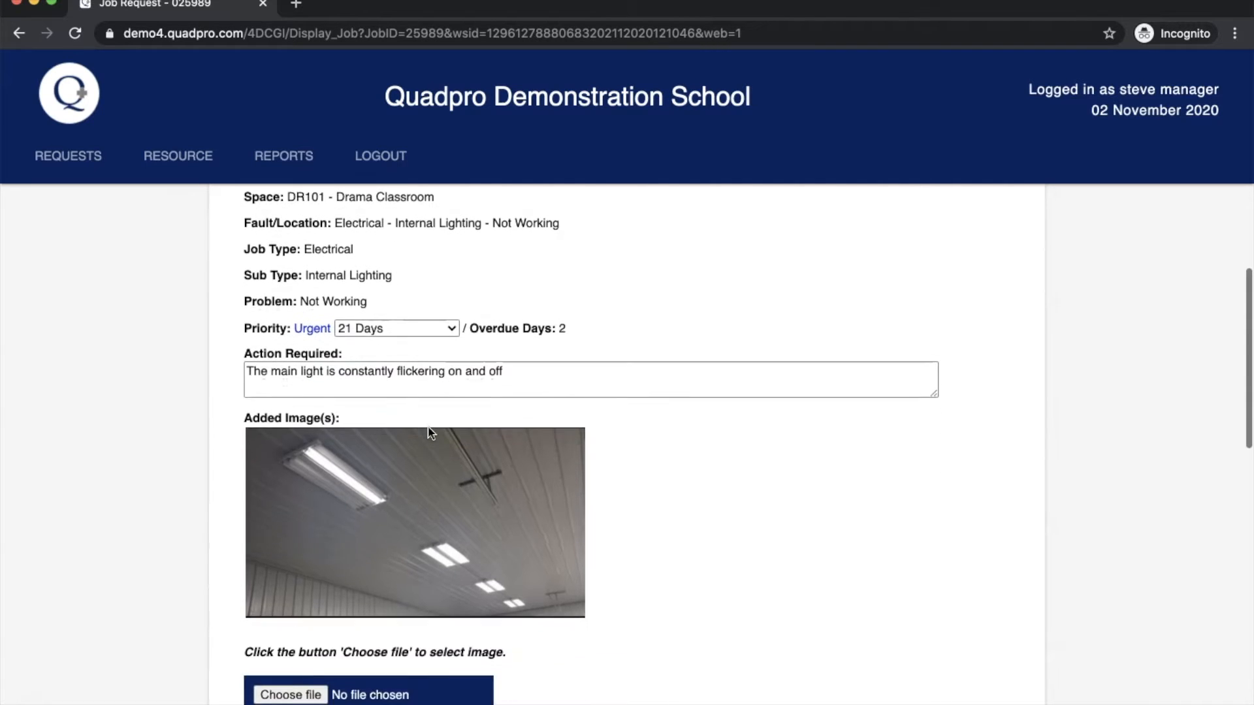
scroll(428, 432, down, 2)
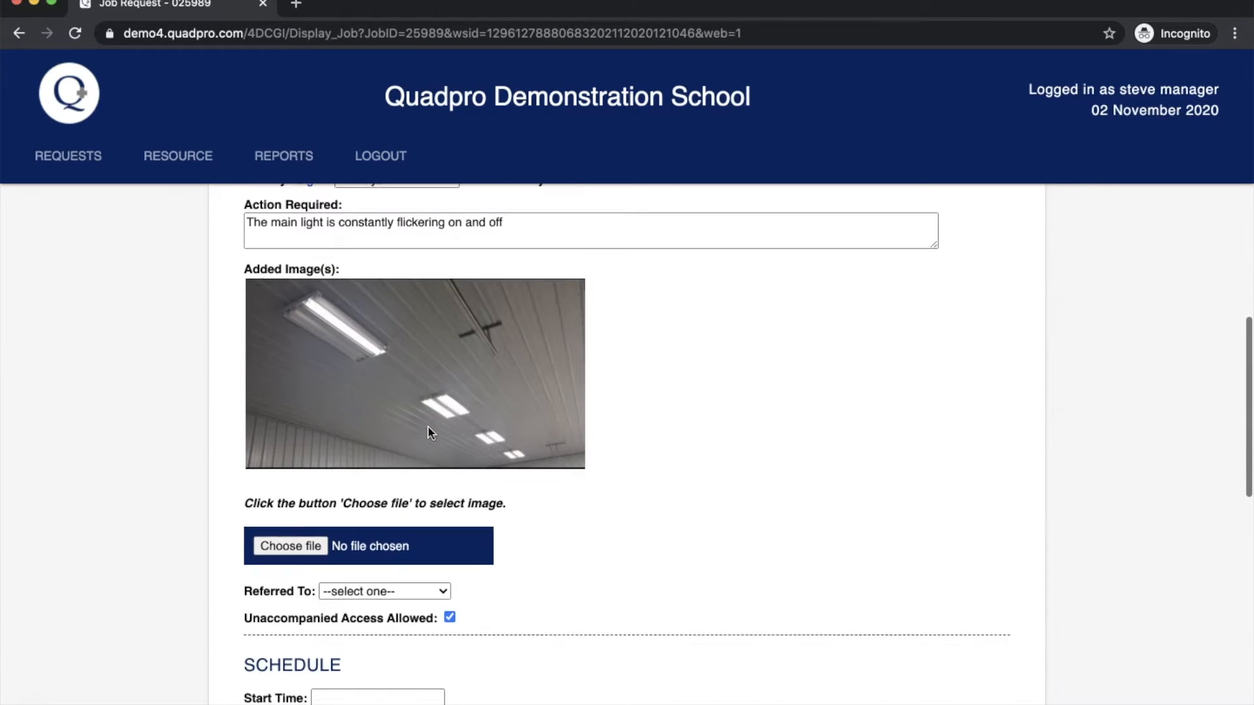
click(410, 474)
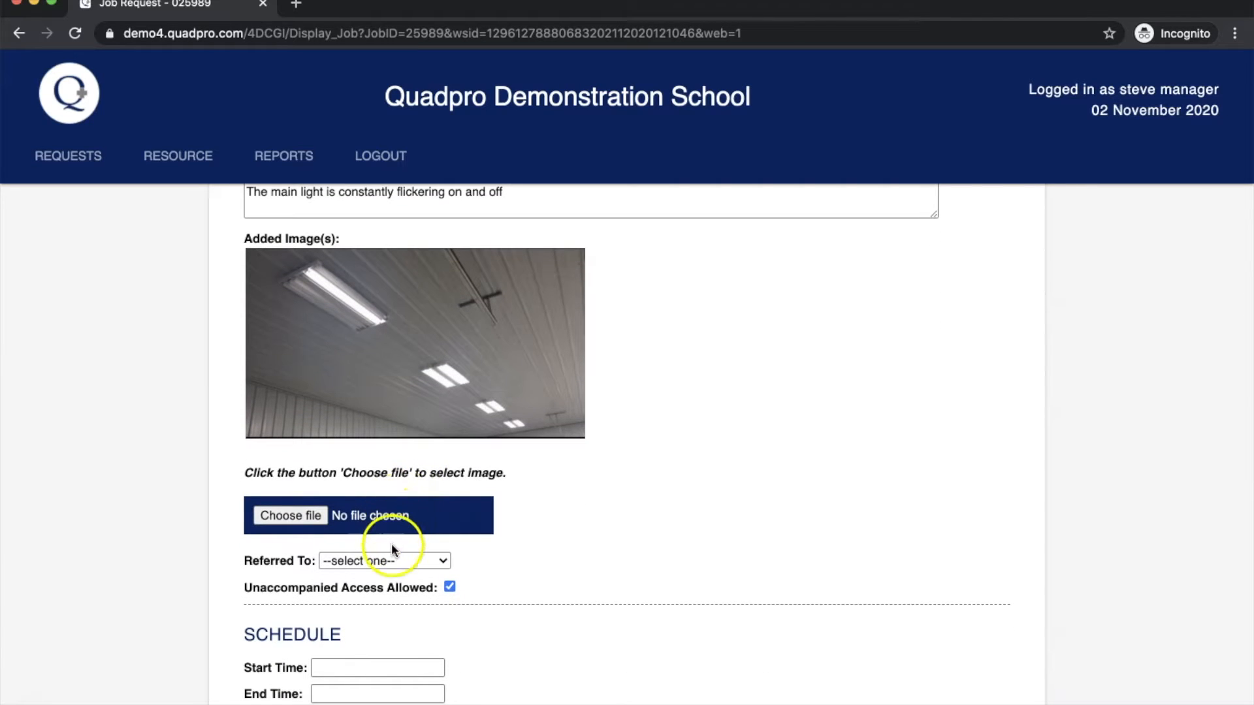
click(390, 560)
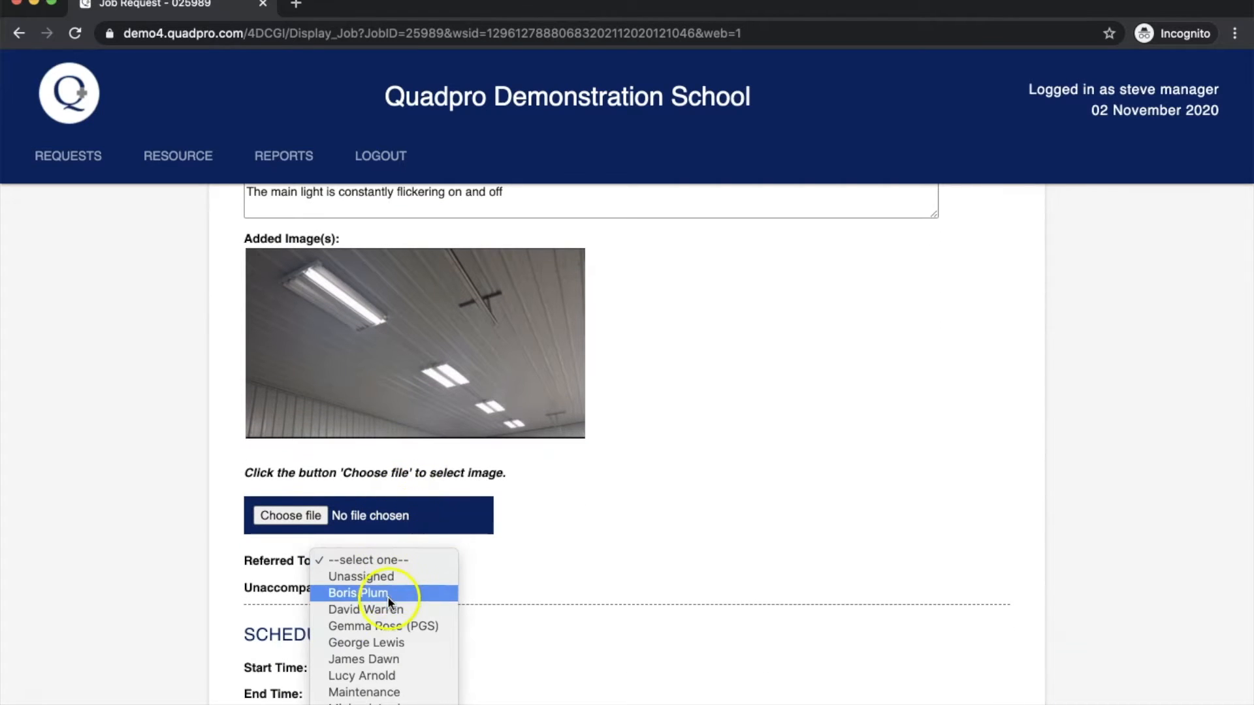
scroll(392, 701, down, 2)
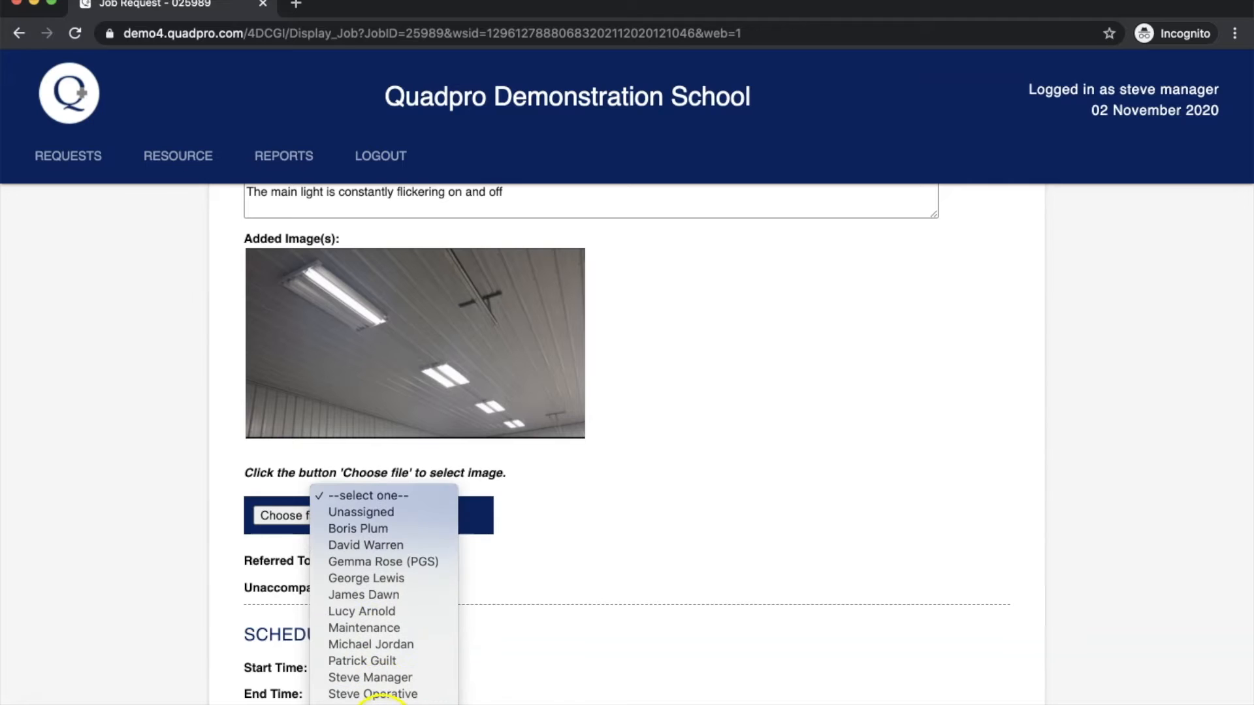
click(393, 642)
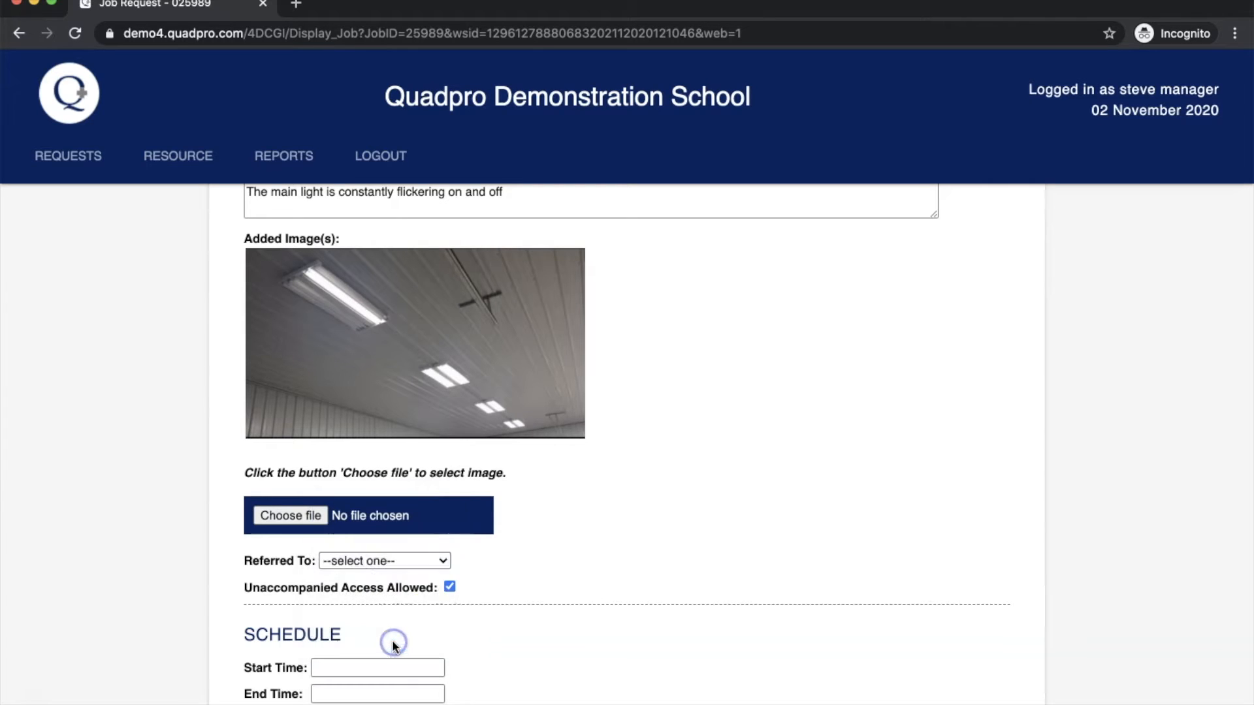
scroll(490, 563, up, 2)
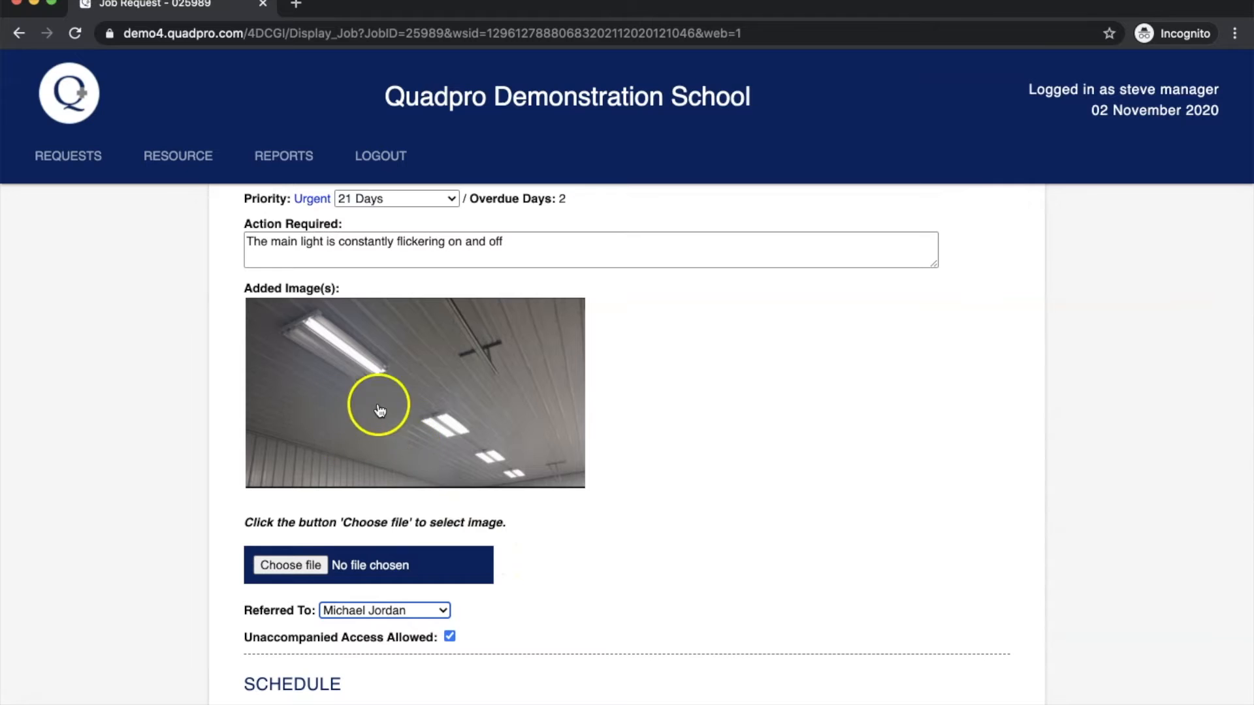
Upload the image flickering_tube_lights.jpg from the broken light folder on the Desktop to the job request.
click(283, 566)
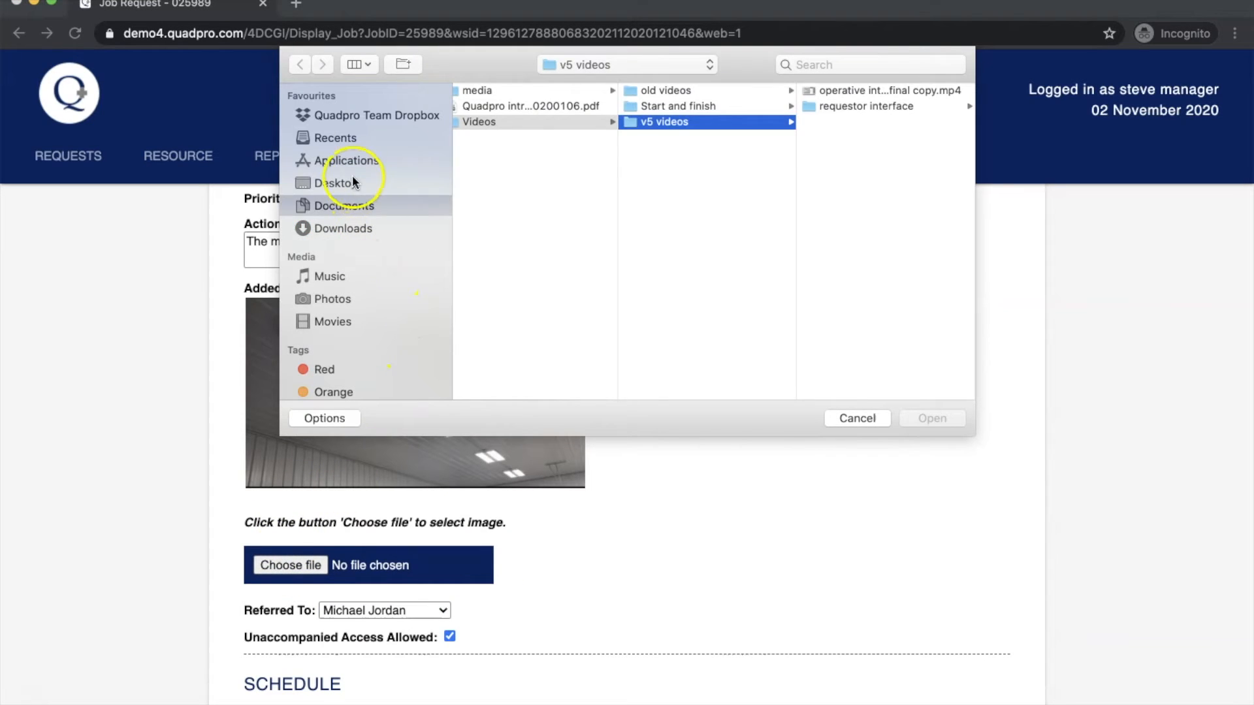
click(352, 182)
click(505, 153)
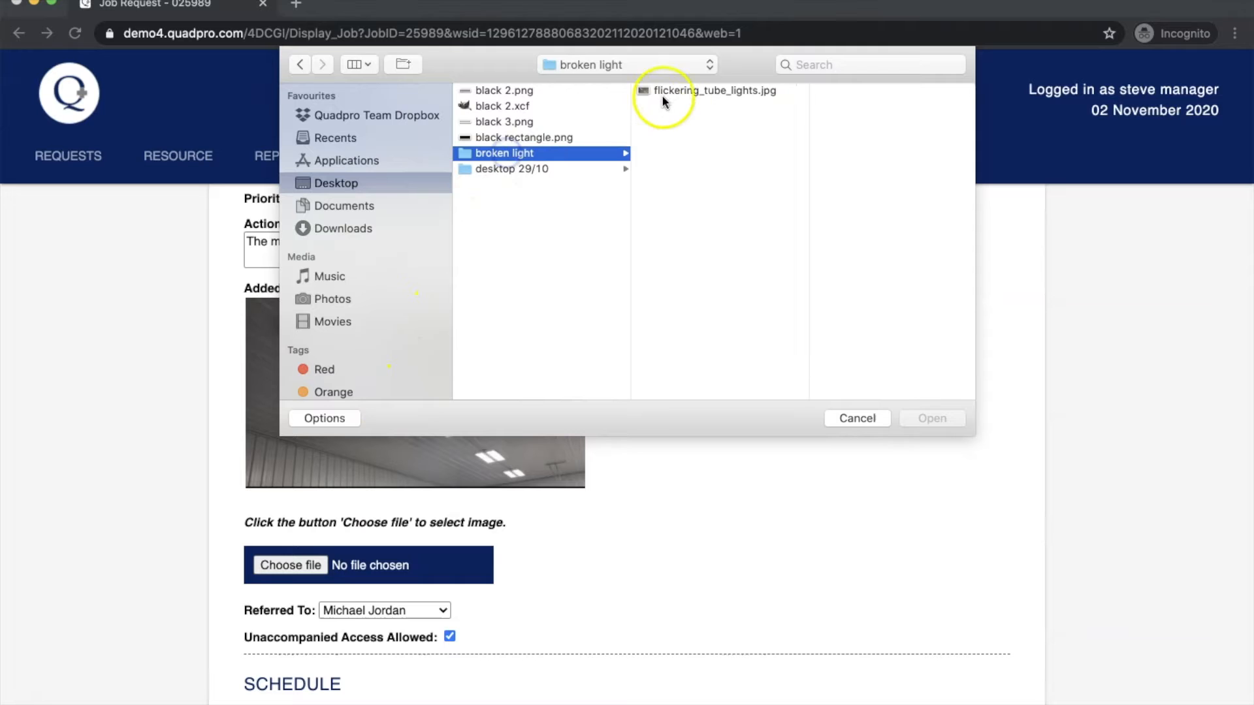
click(676, 92)
click(913, 417)
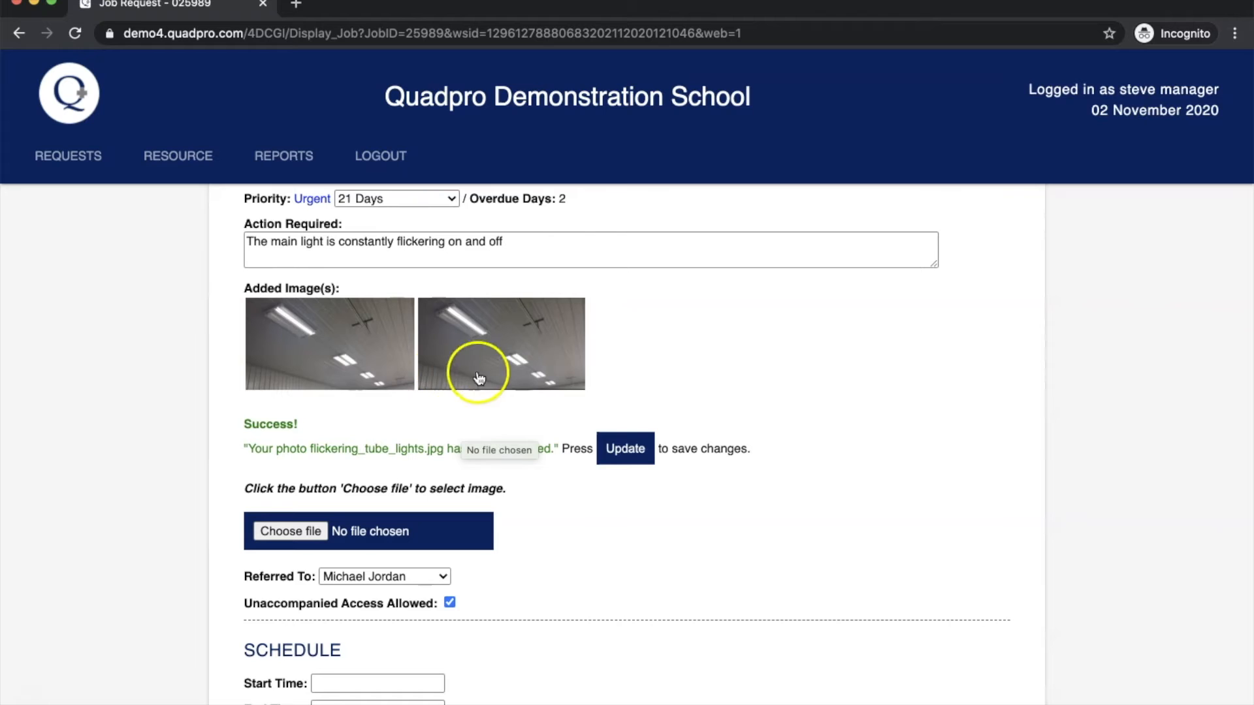
Set the job's scheduled start time to 03/11/2020 10:00.
scroll(454, 387, down, 2)
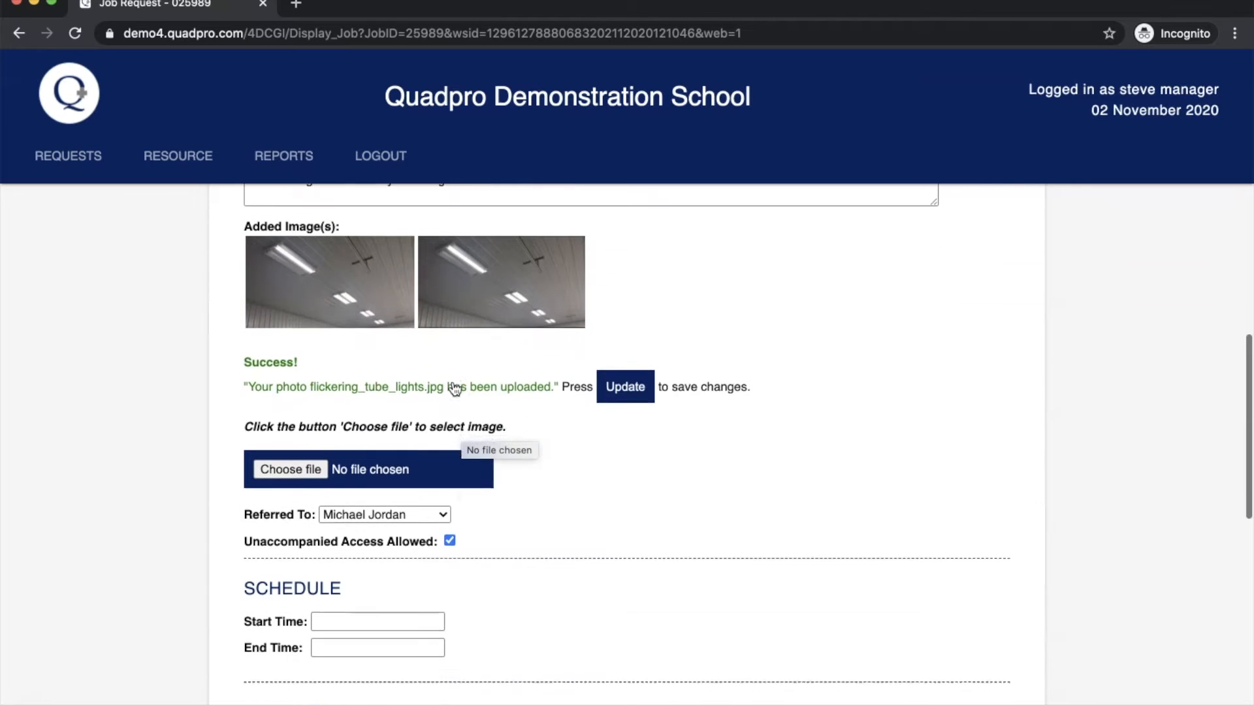
scroll(453, 386, down, 4)
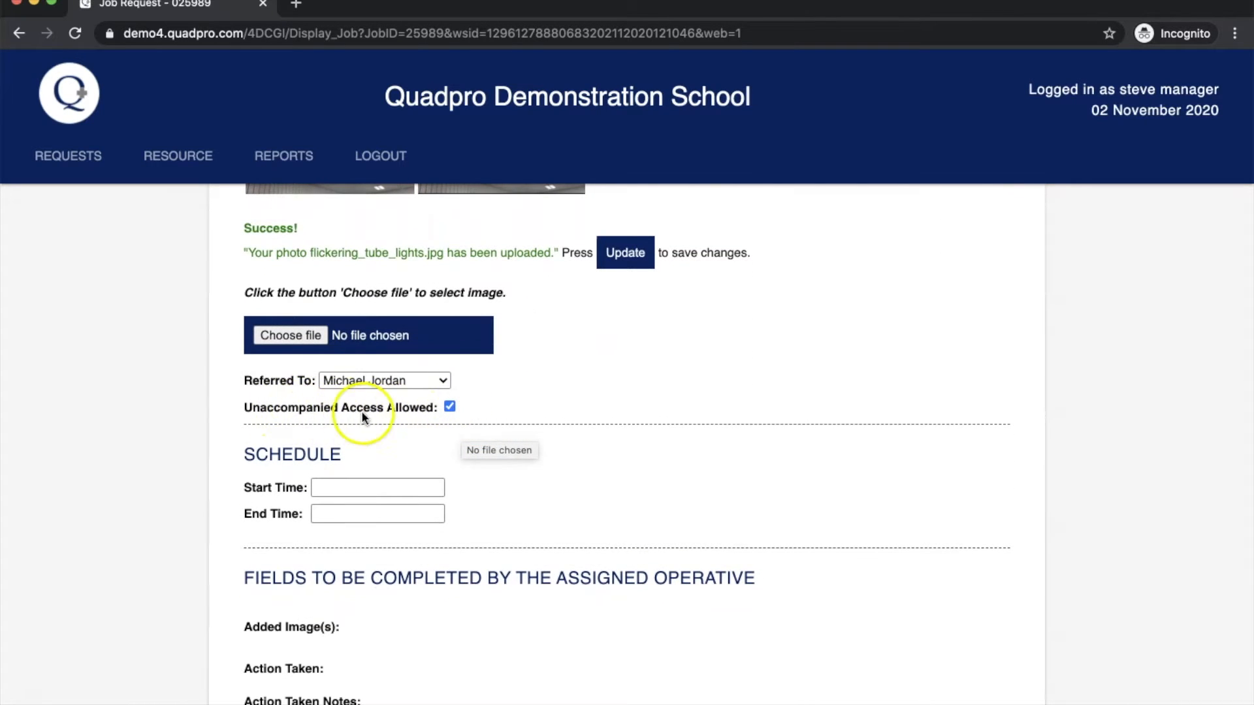
scroll(413, 413, down, 1)
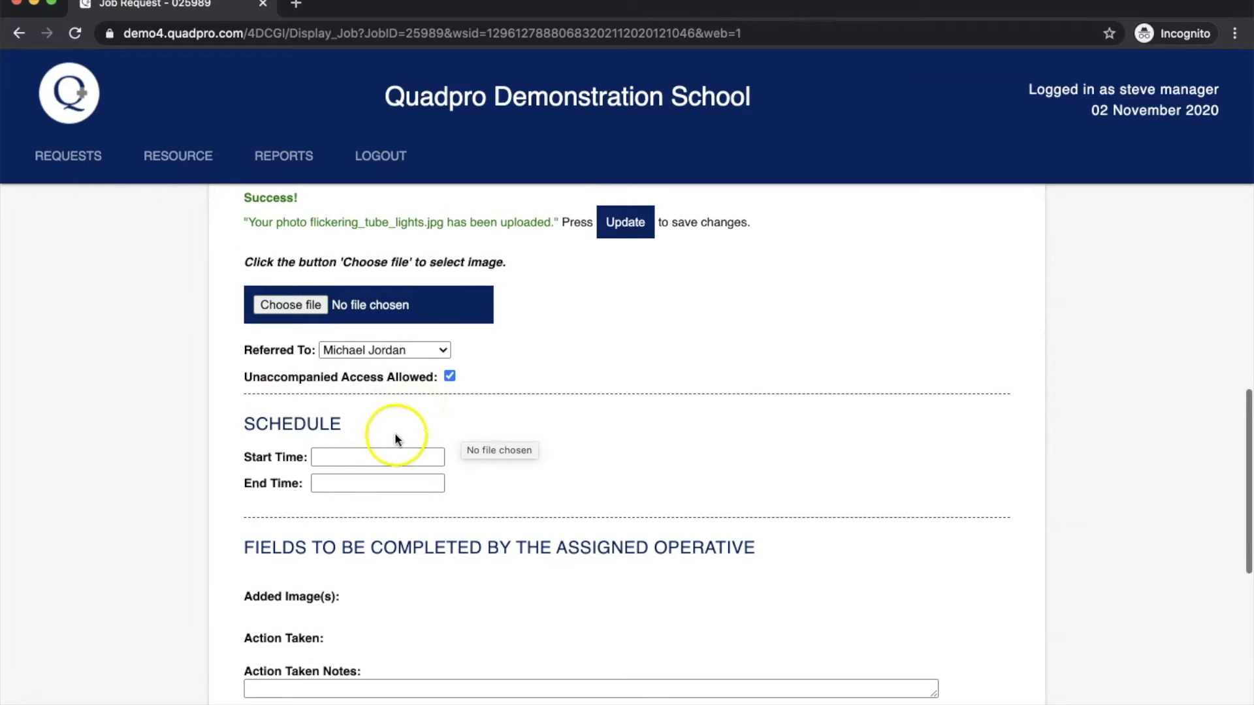
click(359, 456)
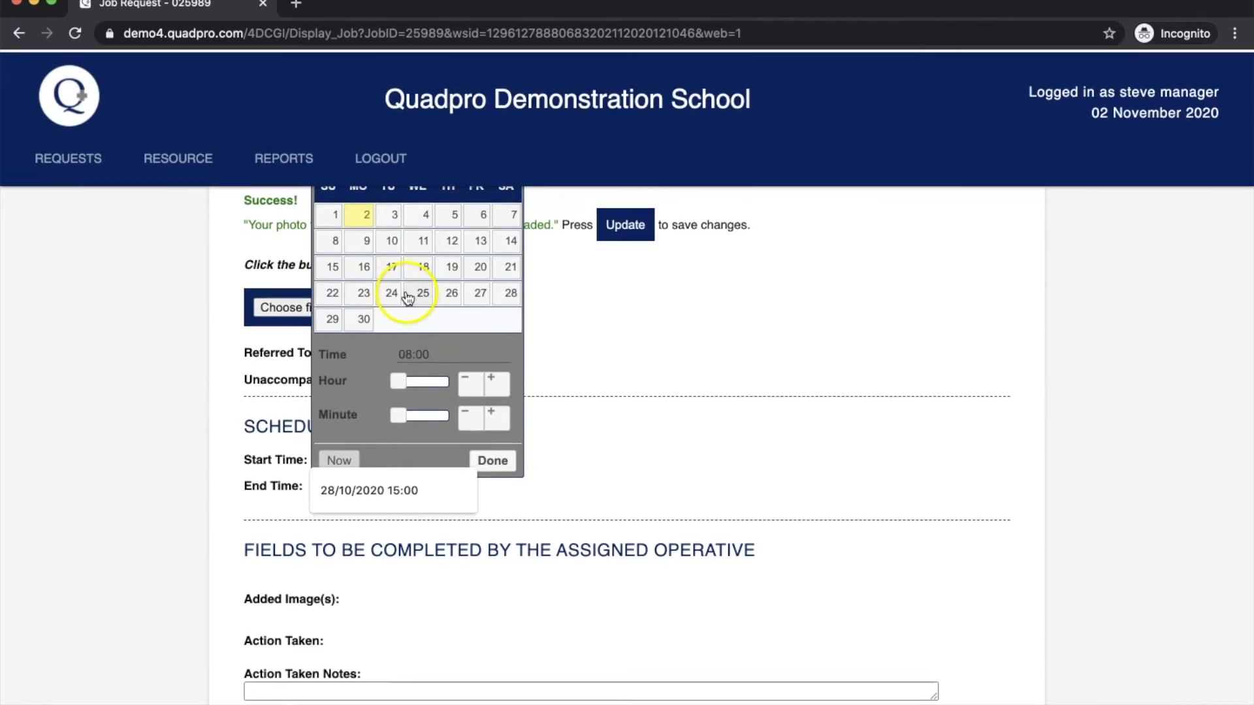
scroll(618, 269, up, 1)
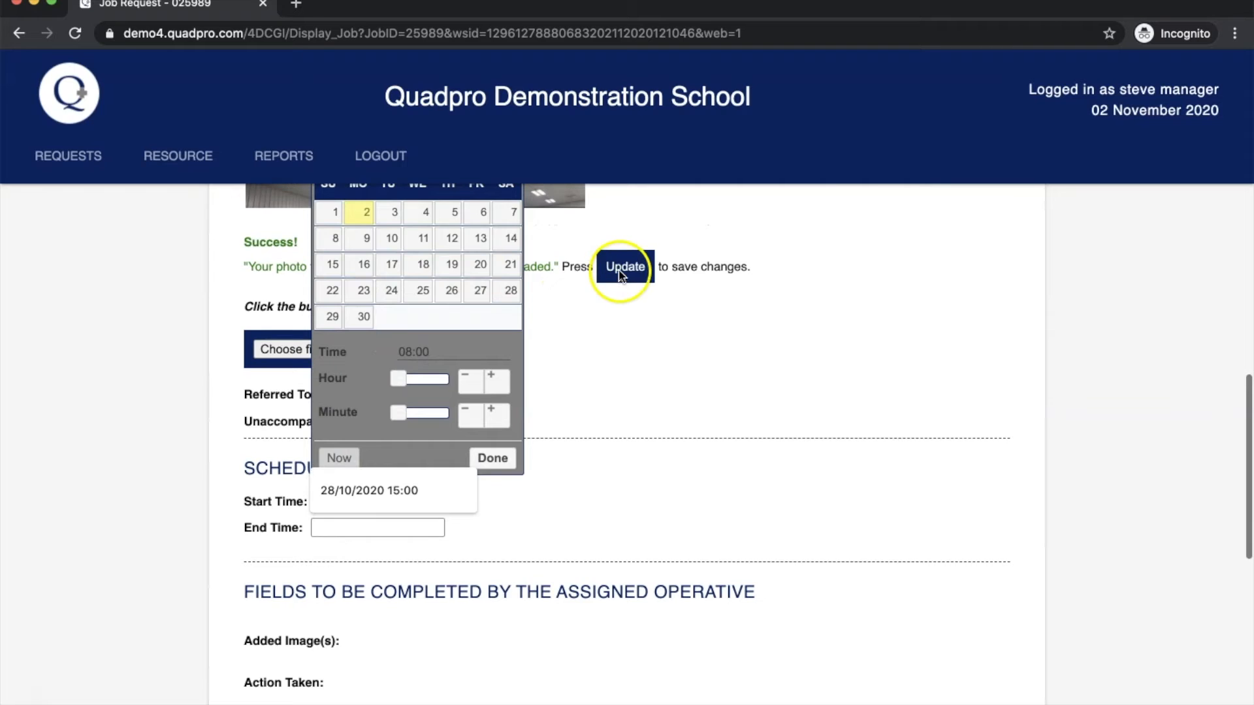
click(393, 214)
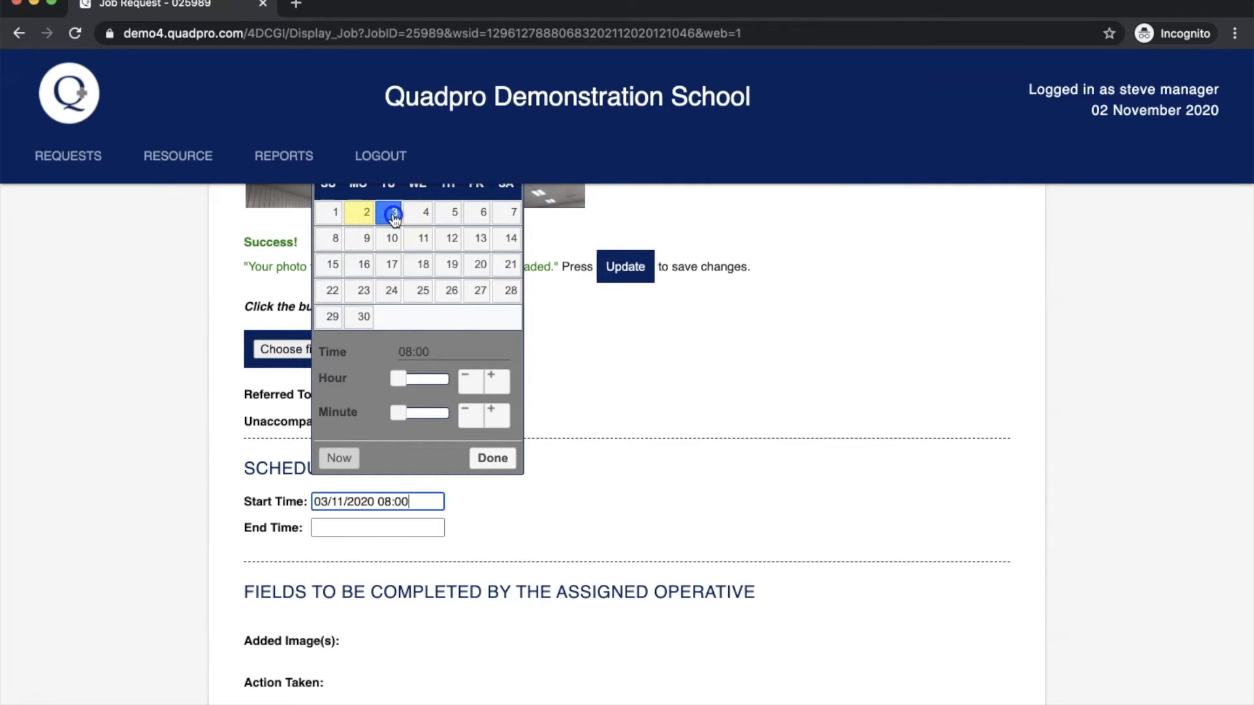
click(494, 379)
click(494, 379)
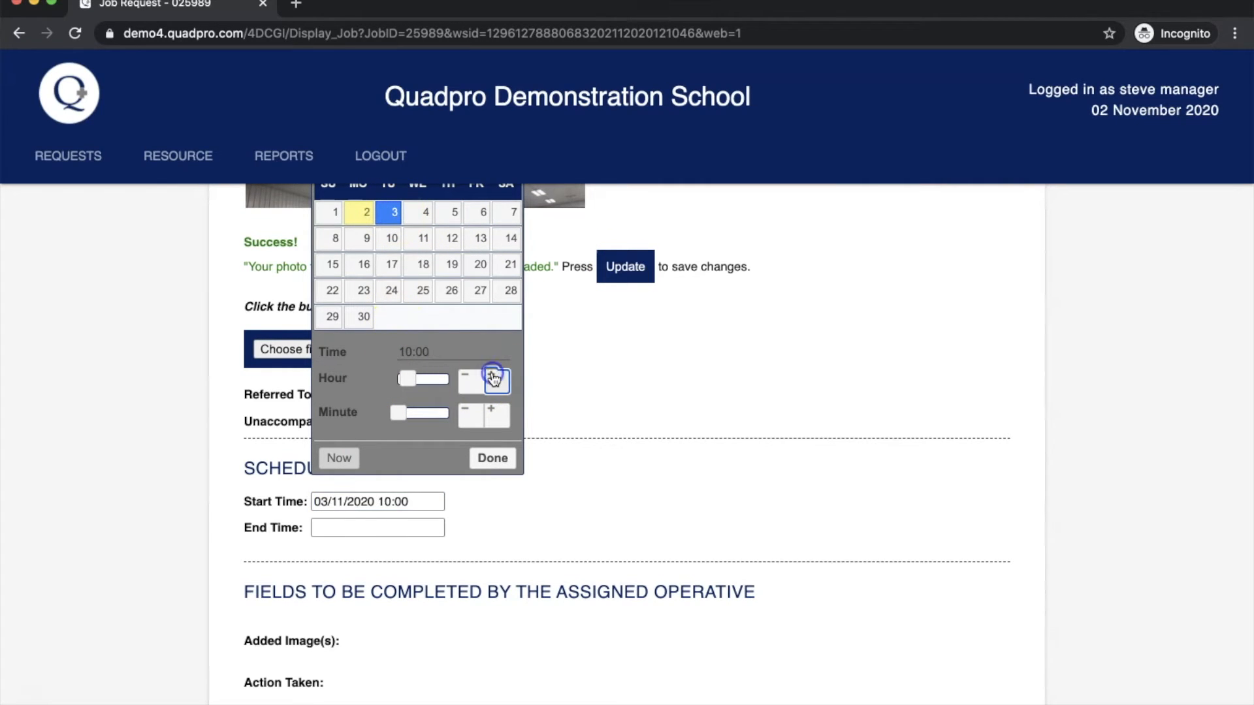
click(481, 457)
Set the job's scheduled end time to 03/11/2020 11:00.
scroll(486, 503, down, 1)
scroll(442, 526, up, 2)
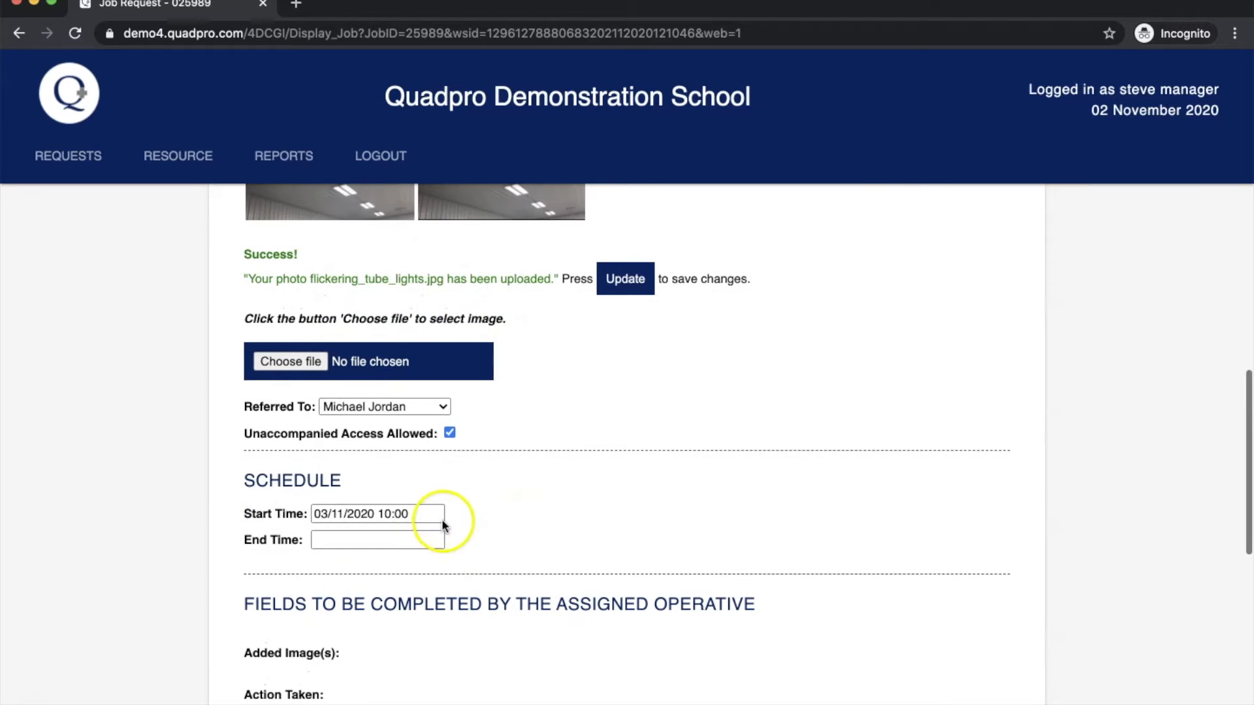
click(418, 539)
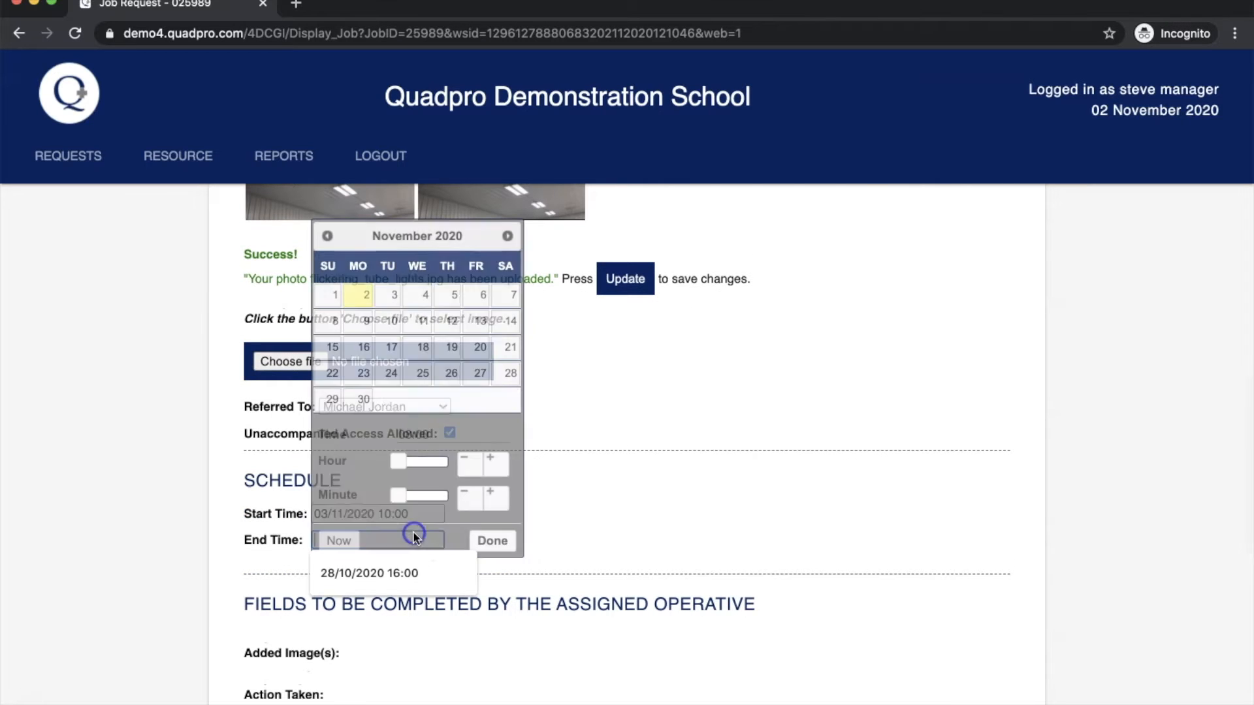
click(395, 298)
click(490, 465)
click(491, 465)
click(493, 465)
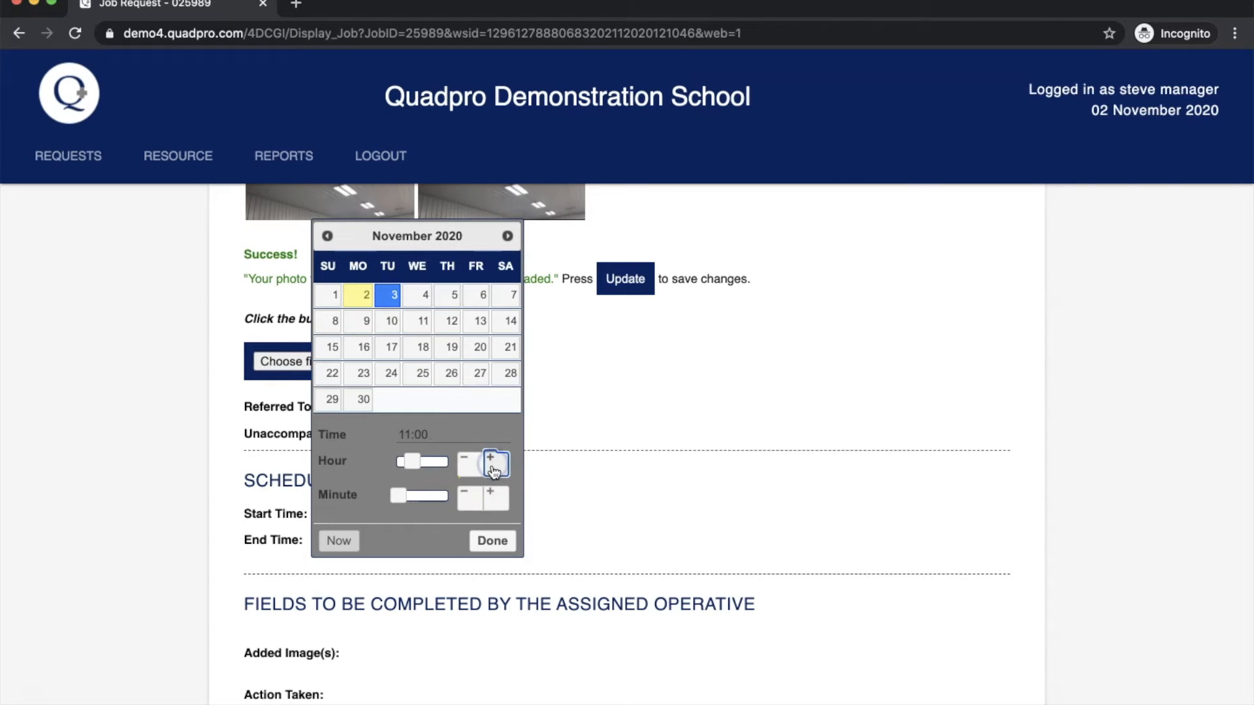
click(491, 541)
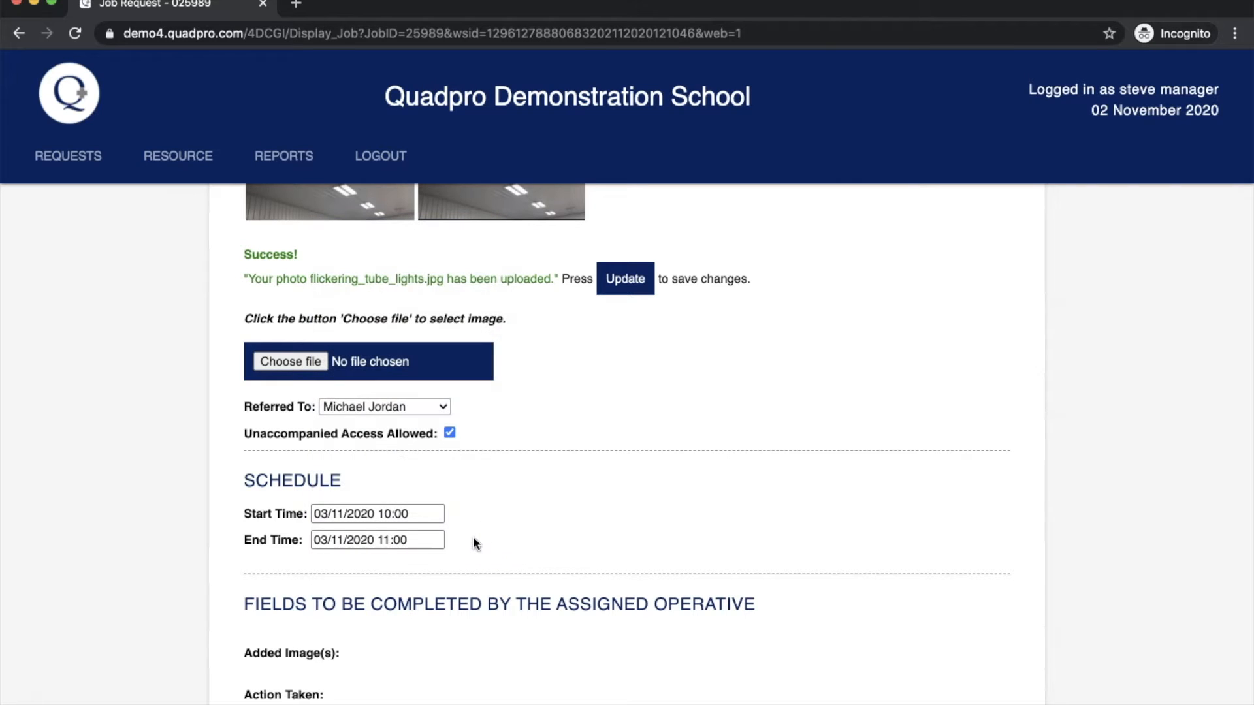
Review the fields for the assigned operative and save the job request's changes.
scroll(475, 543, down, 4)
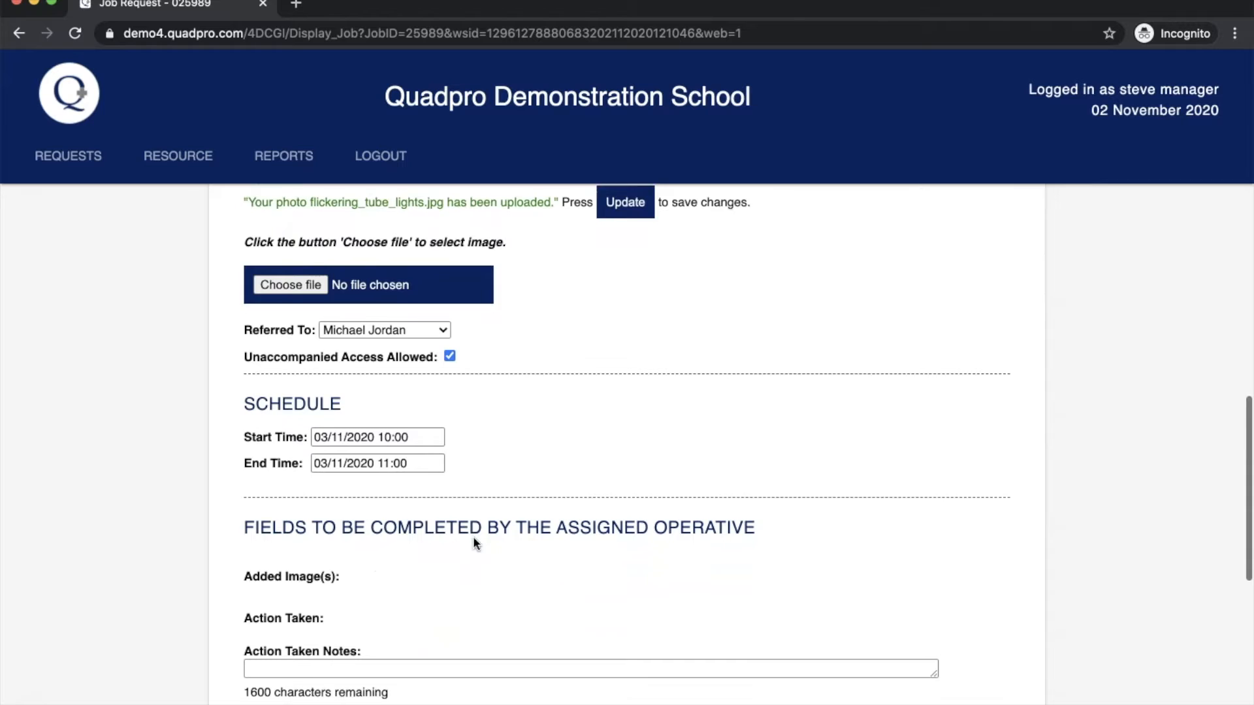
scroll(474, 544, down, 2)
scroll(473, 543, down, 5)
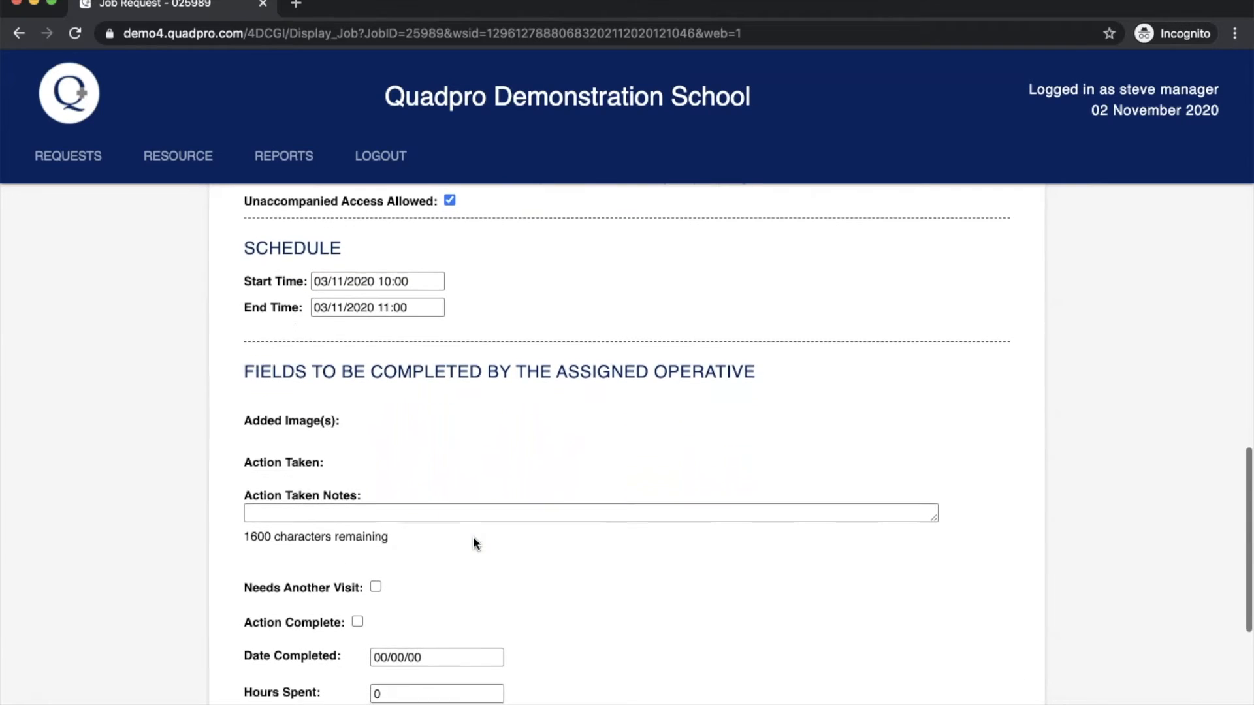
click(293, 619)
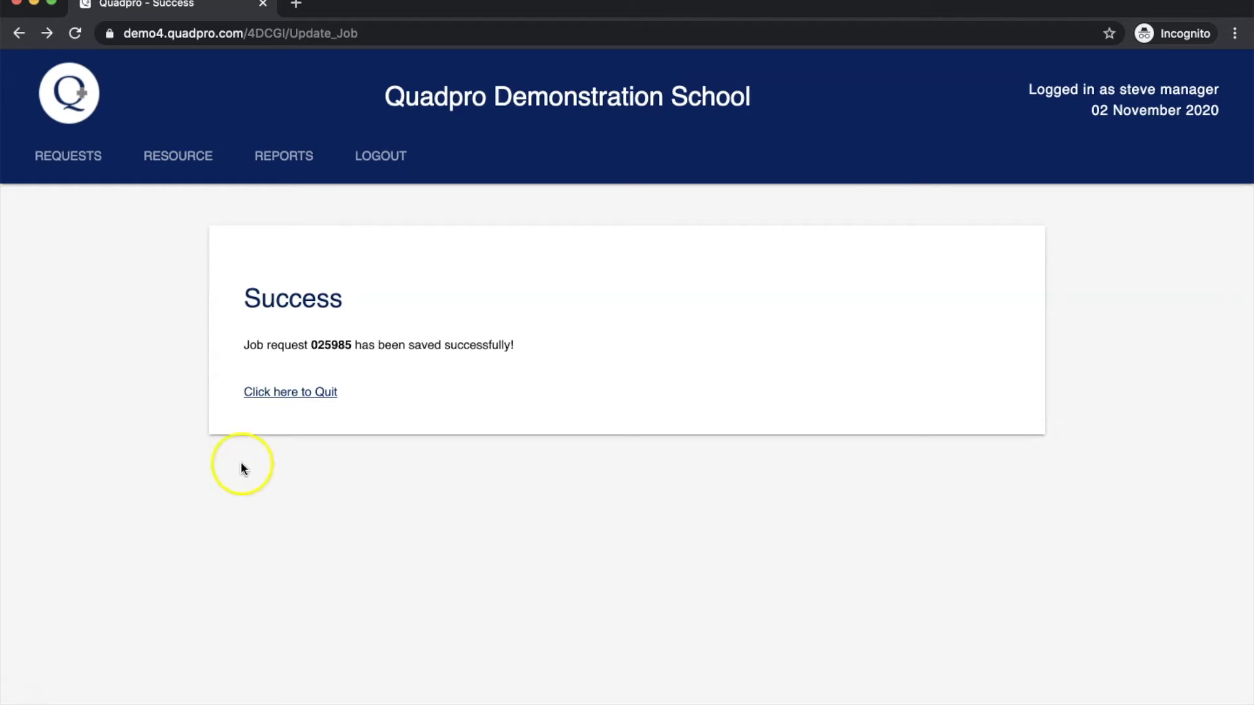
Open the resource calendar and show the details of the red Cambridge House appliances request among the unassigned jobs.
click(184, 172)
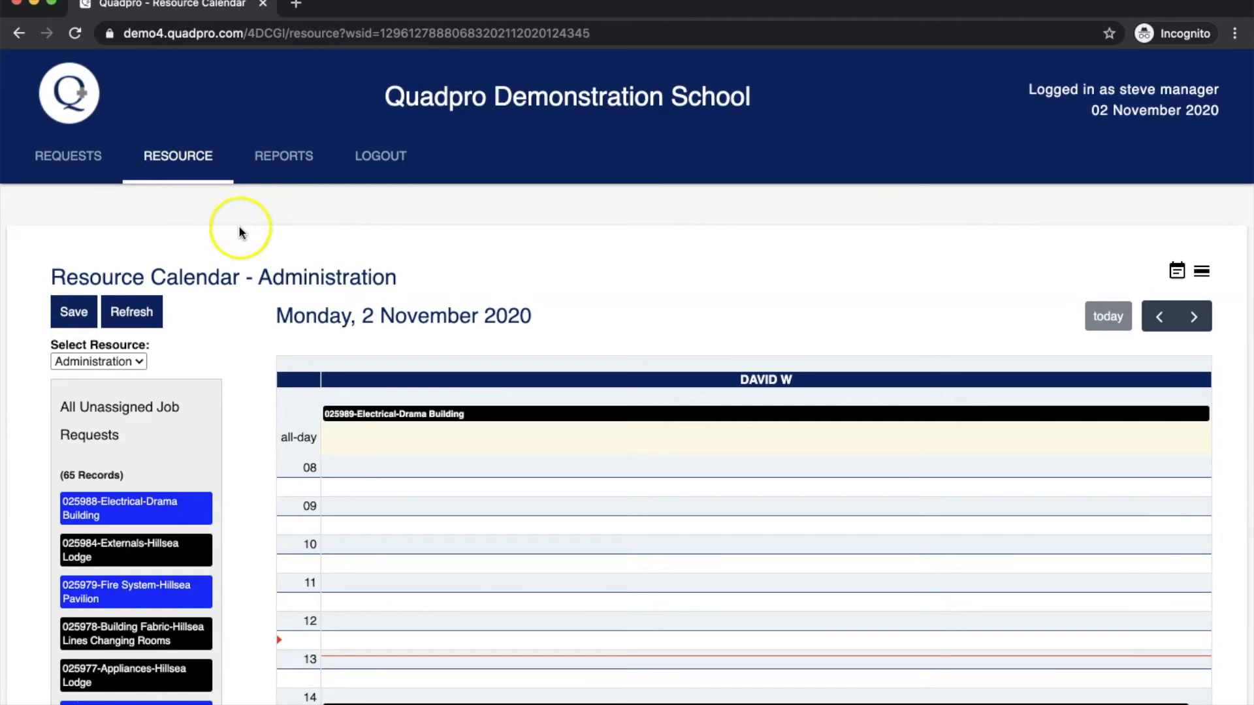
scroll(239, 230, down, 2)
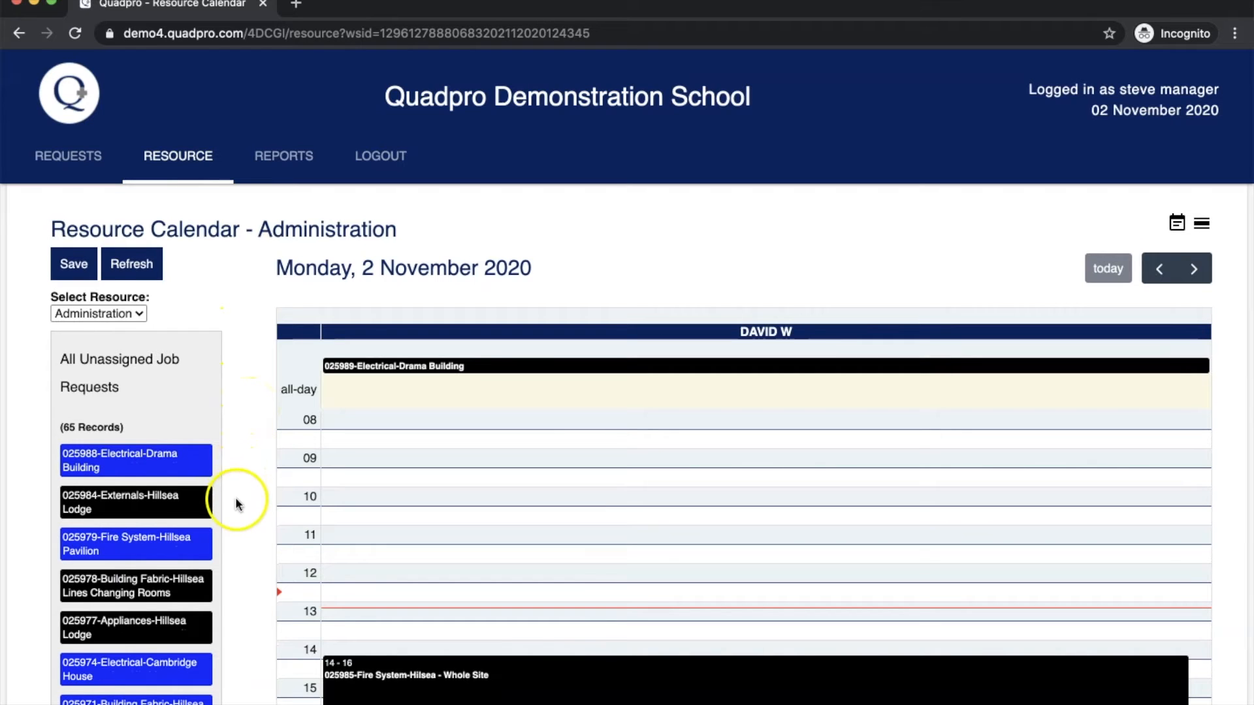
scroll(195, 562, down, 3)
scroll(195, 562, down, 2)
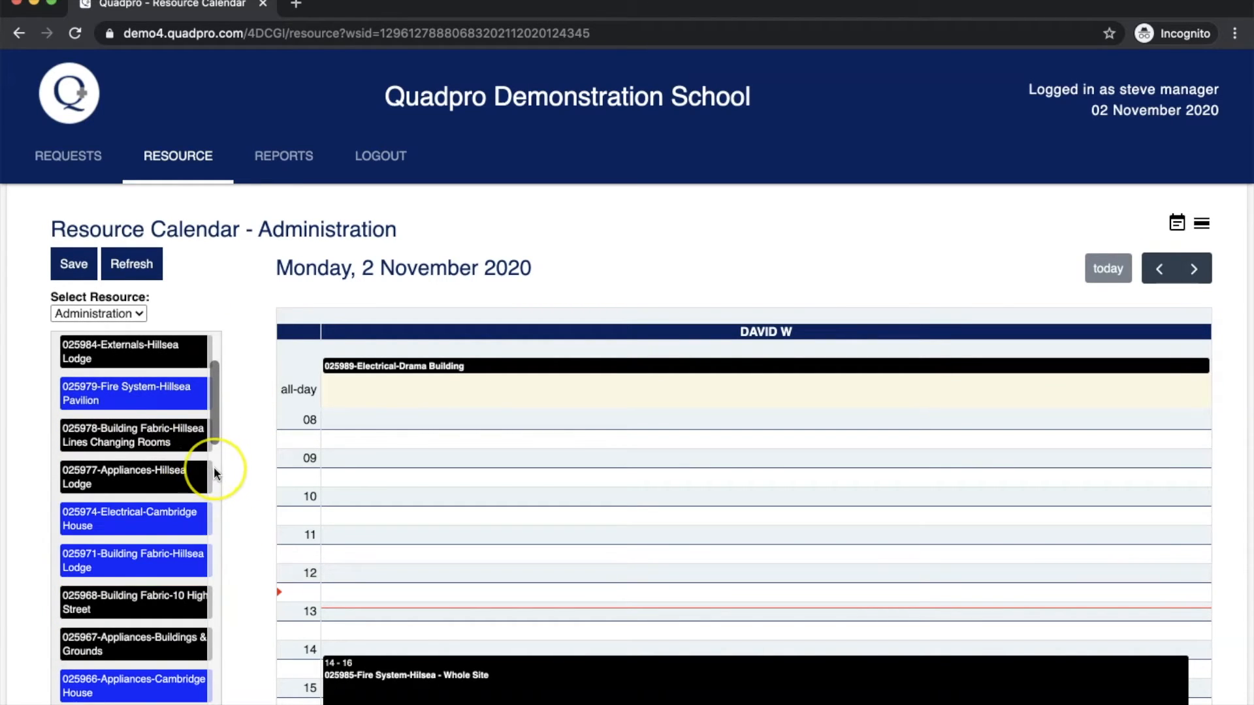
scroll(214, 468, down, 5)
scroll(213, 468, down, 4)
scroll(214, 472, down, 2)
click(115, 527)
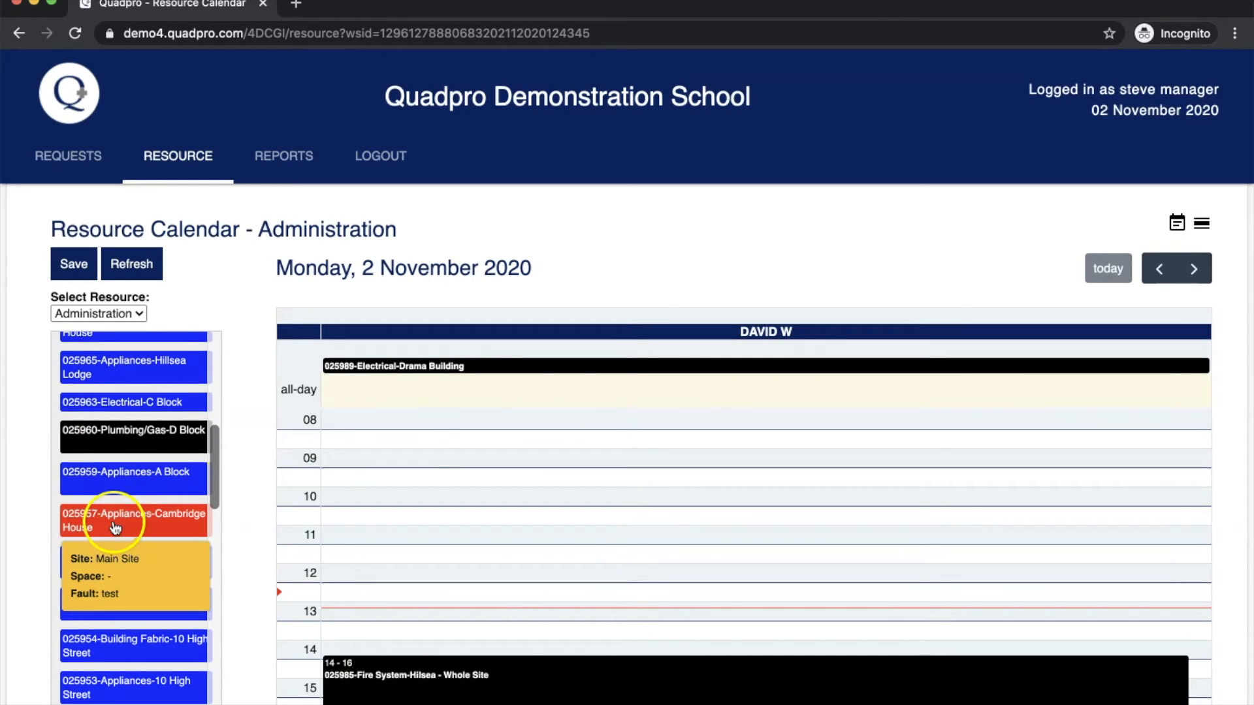
Examine the rest of the colour-coded unassigned job requests and return to the start of the list.
scroll(180, 485, down, 3)
scroll(176, 488, down, 5)
scroll(176, 488, down, 6)
scroll(176, 488, down, 3)
scroll(176, 488, up, 3)
scroll(177, 488, up, 5)
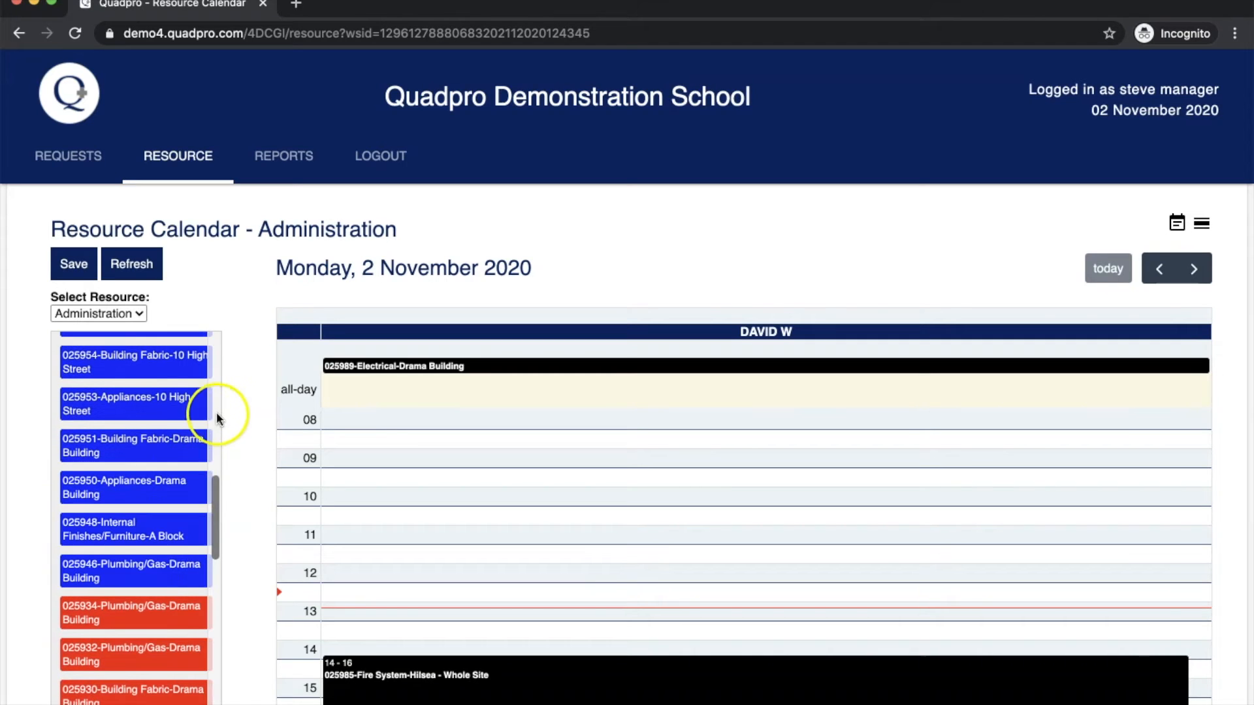
scroll(217, 411, up, 8)
scroll(217, 410, up, 9)
scroll(217, 410, up, 2)
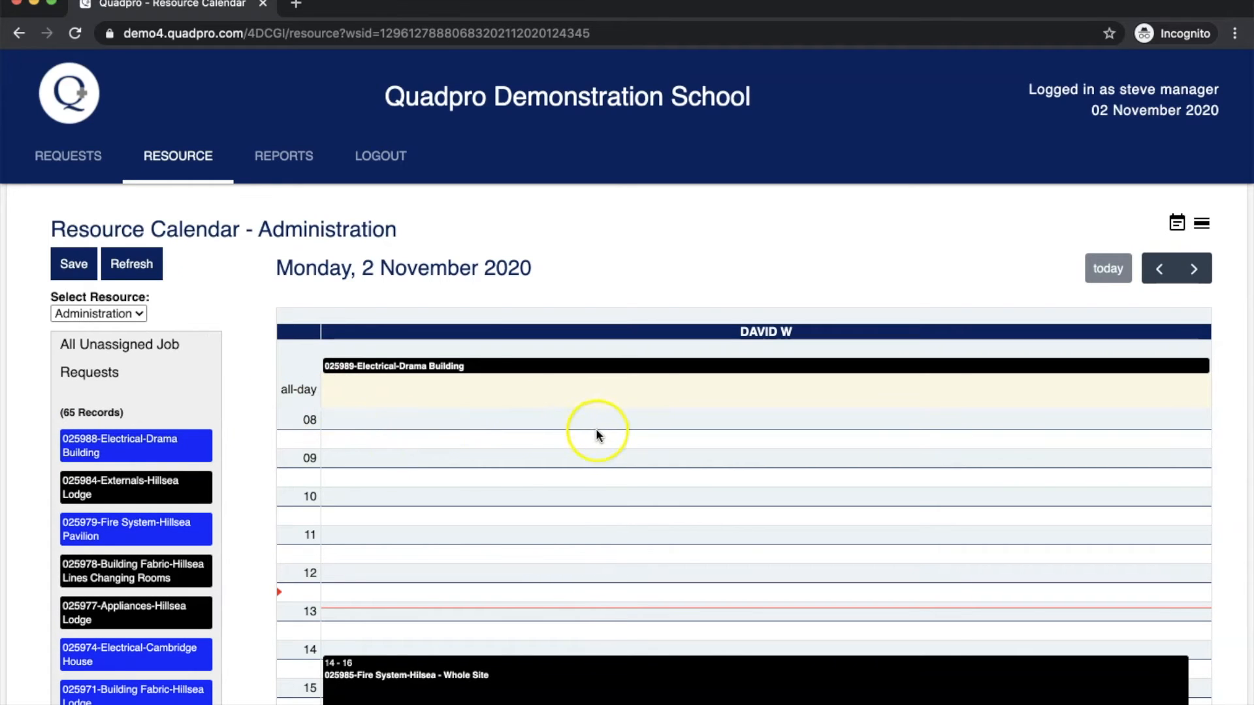
Examine the all-day Drama Building job and the timed Hilsea fire system job on the Administration calendar for 2 November 2020.
scroll(596, 434, up, 3)
click(375, 384)
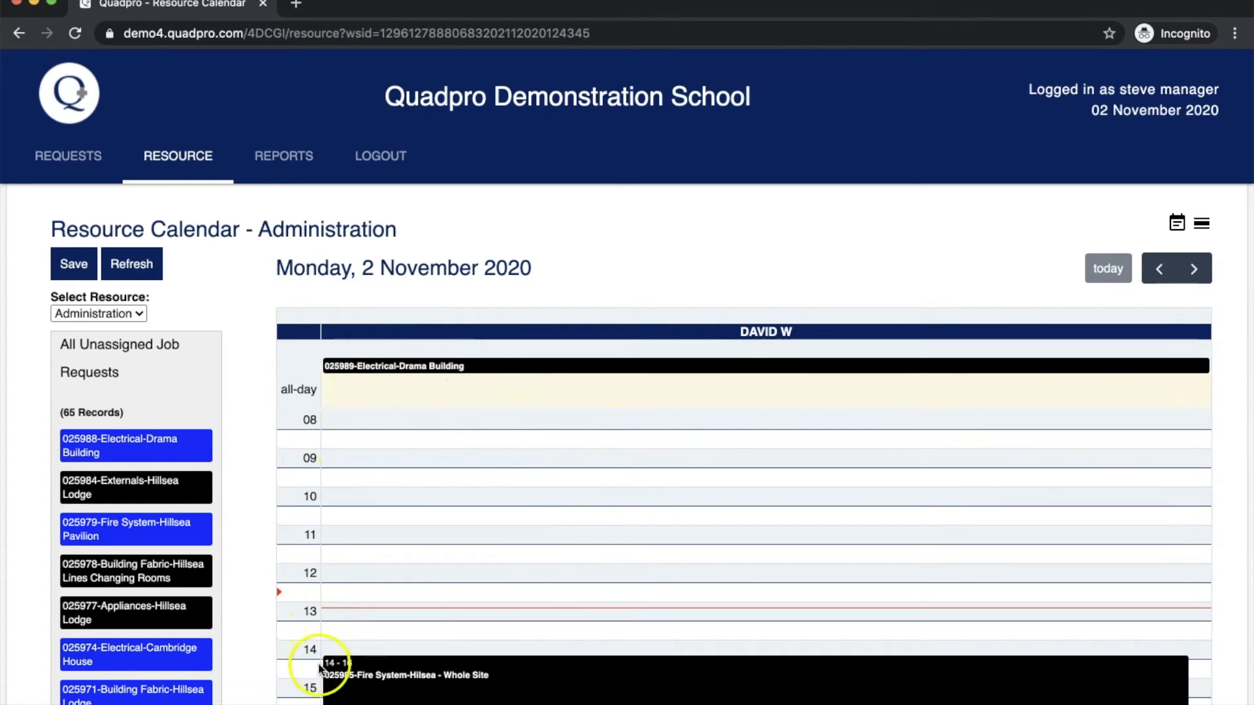
scroll(305, 680, down, 1)
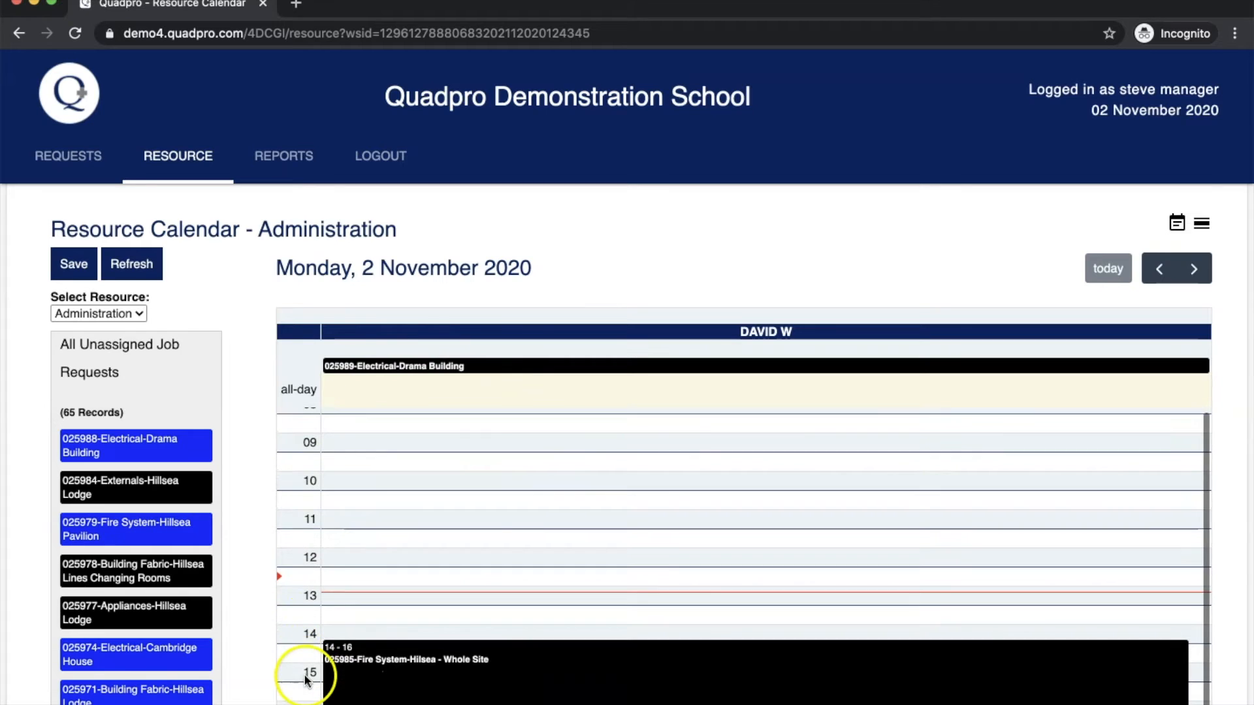
click(379, 661)
click(396, 580)
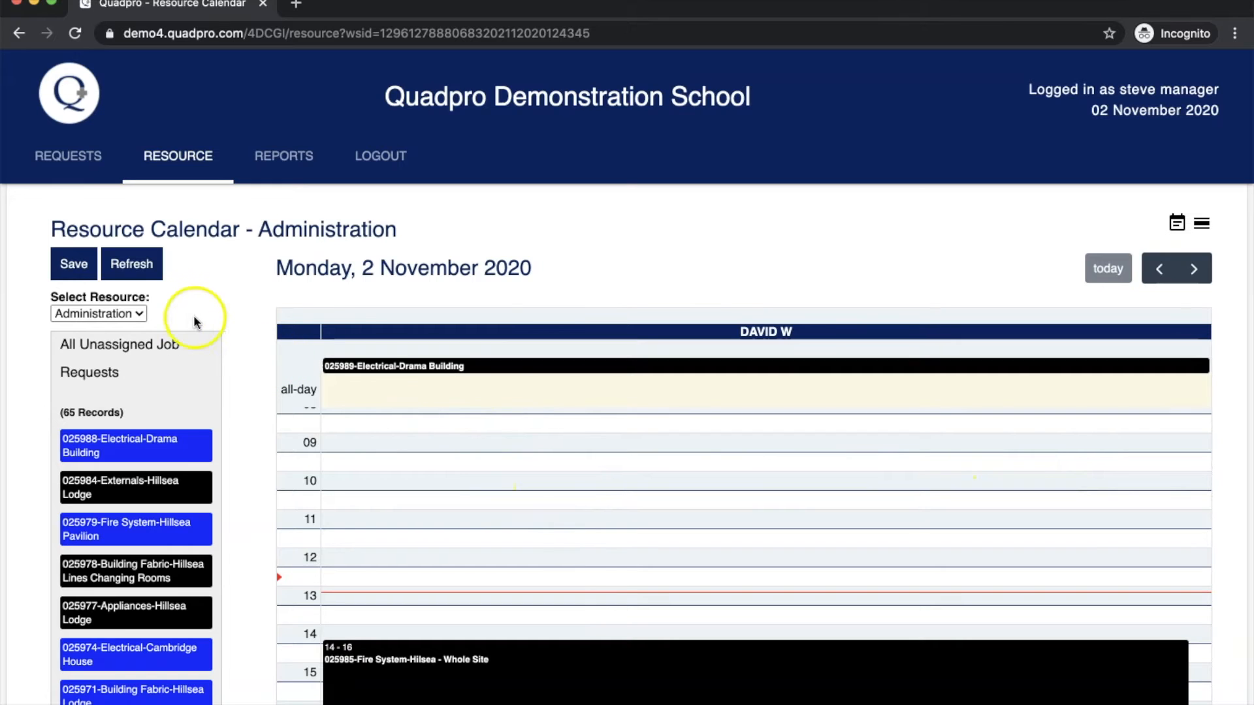
Switch the resource calendar to the Electrical resource and view its operatives' schedules.
click(140, 316)
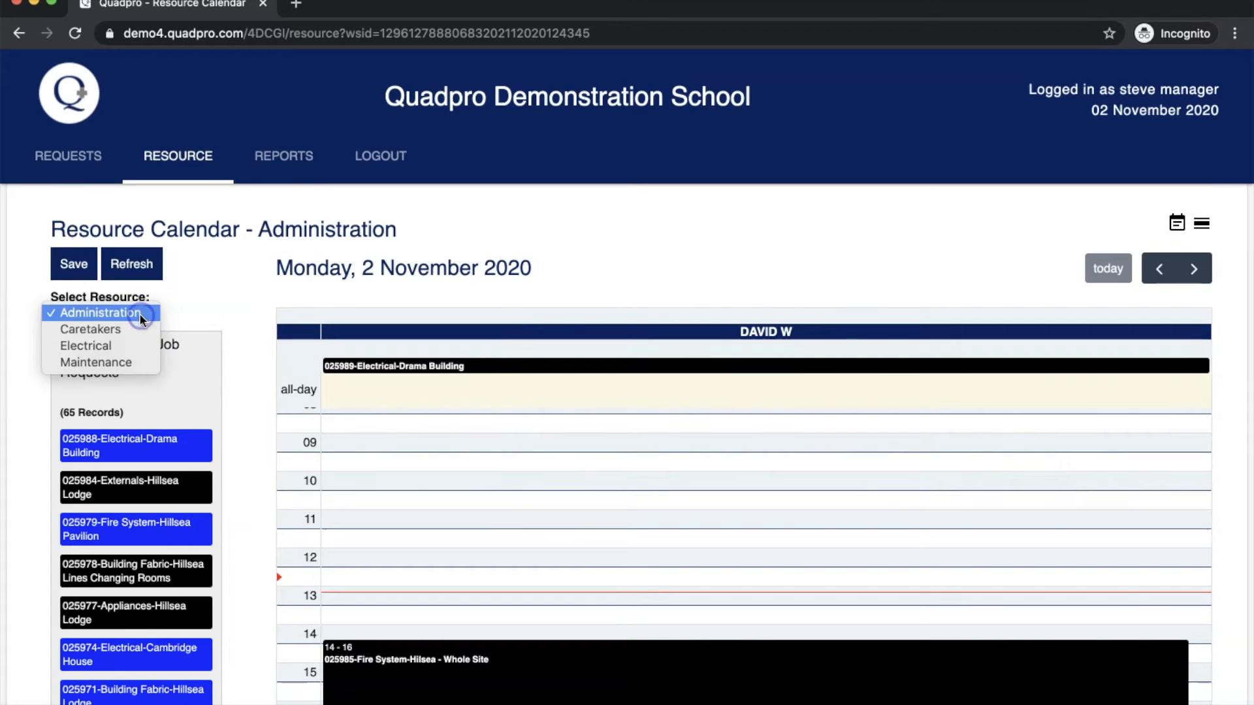
click(132, 348)
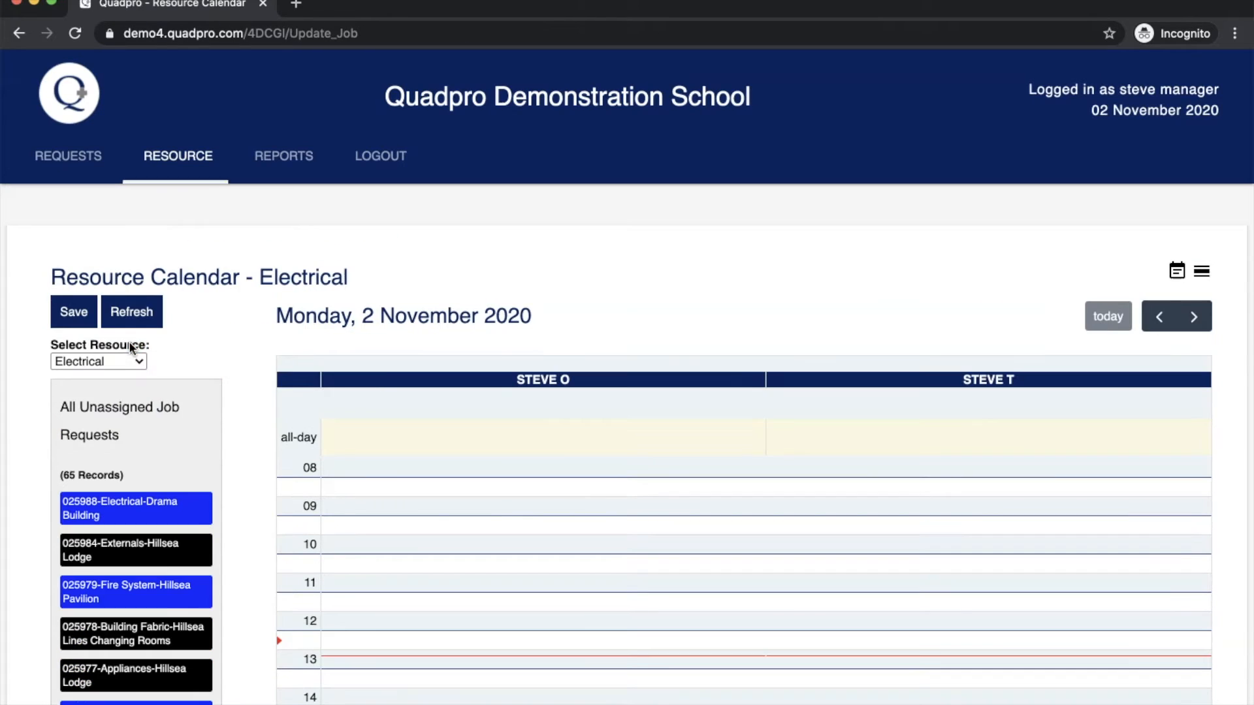
scroll(441, 421, down, 2)
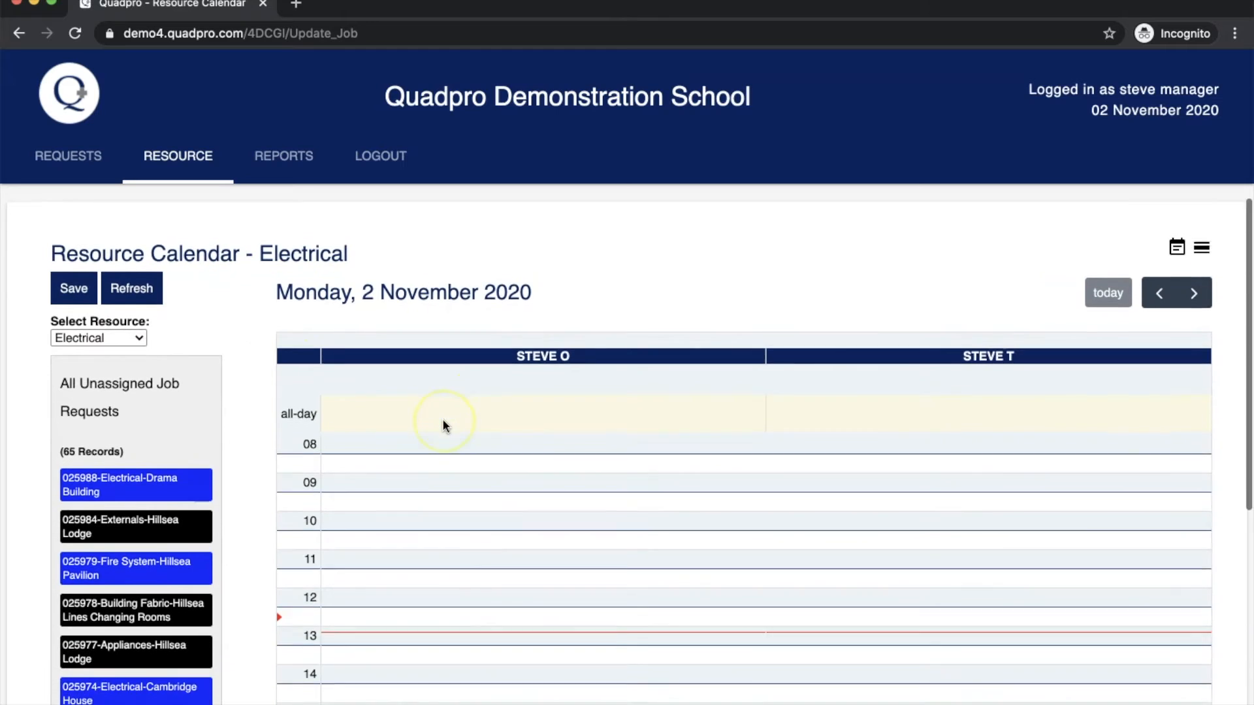
scroll(451, 412, down, 1)
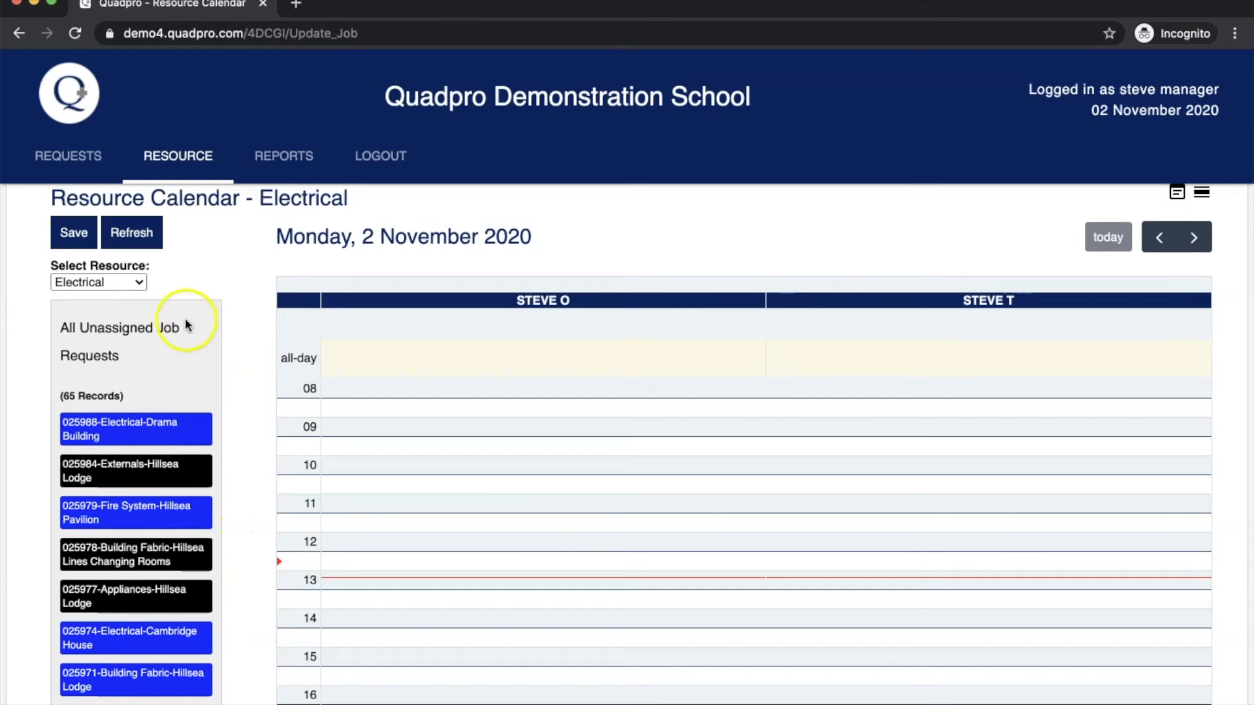
Switch the resource calendar to the Caretakers resource.
click(136, 285)
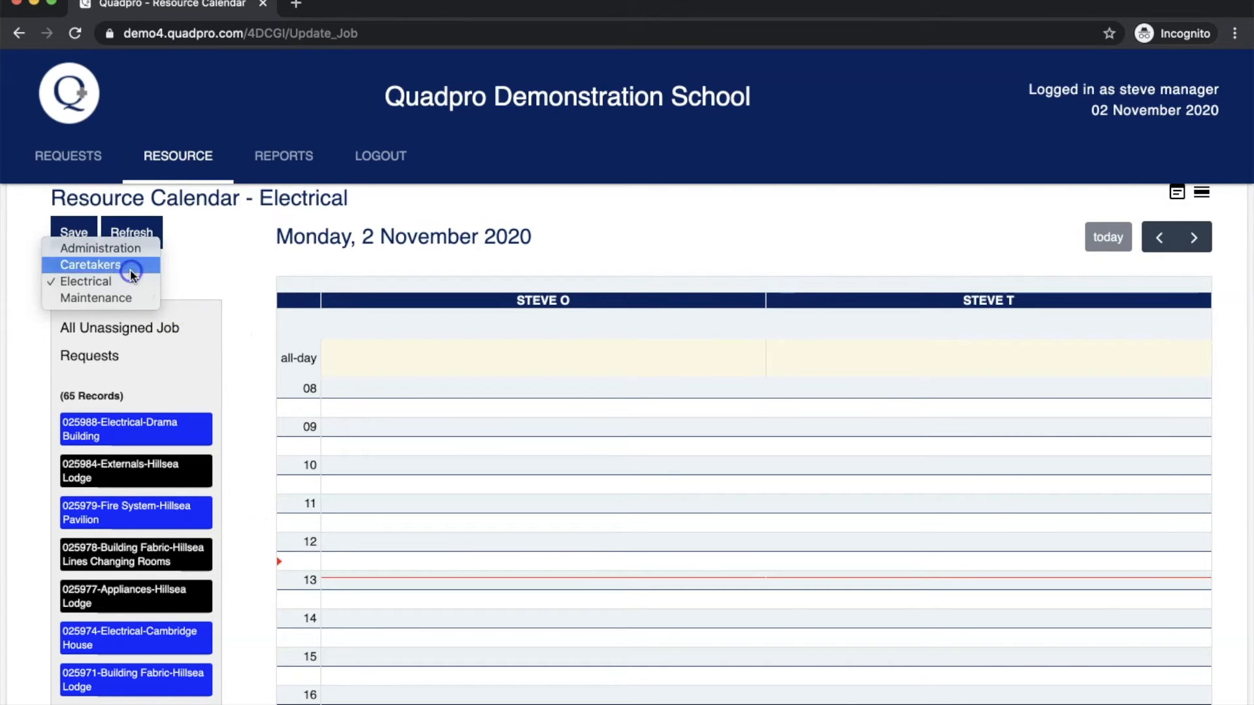
click(130, 268)
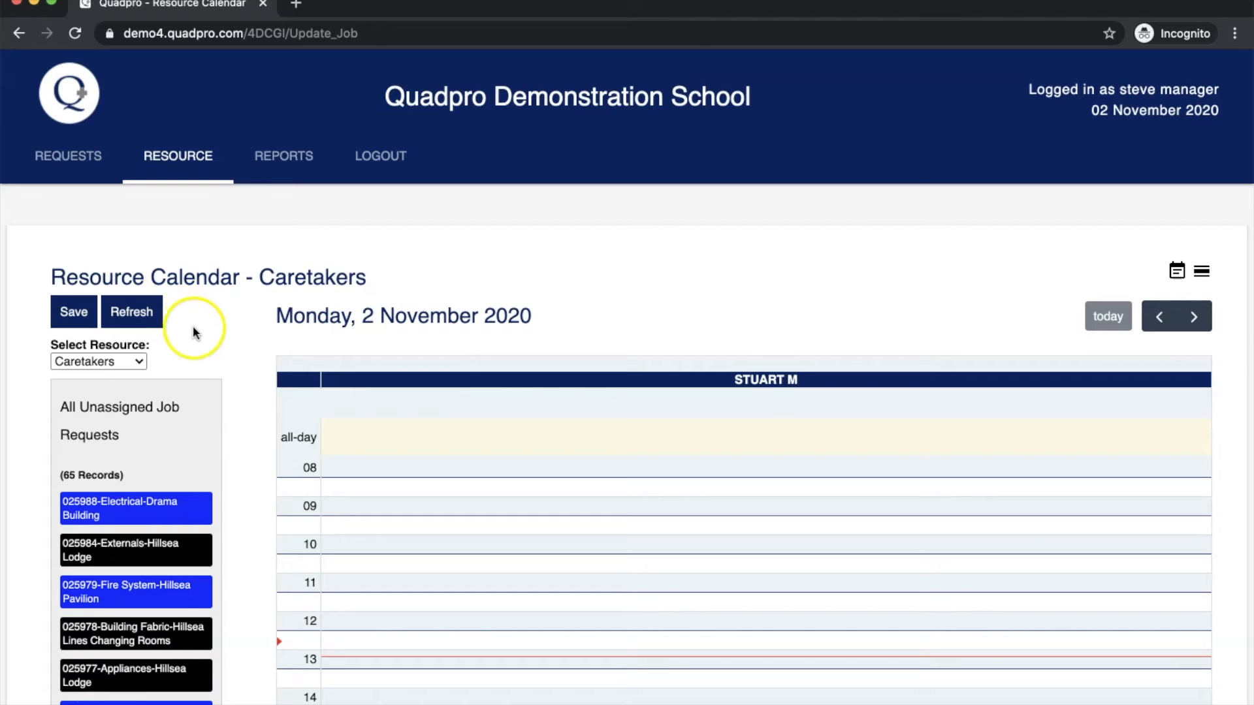
scroll(220, 352, down, 2)
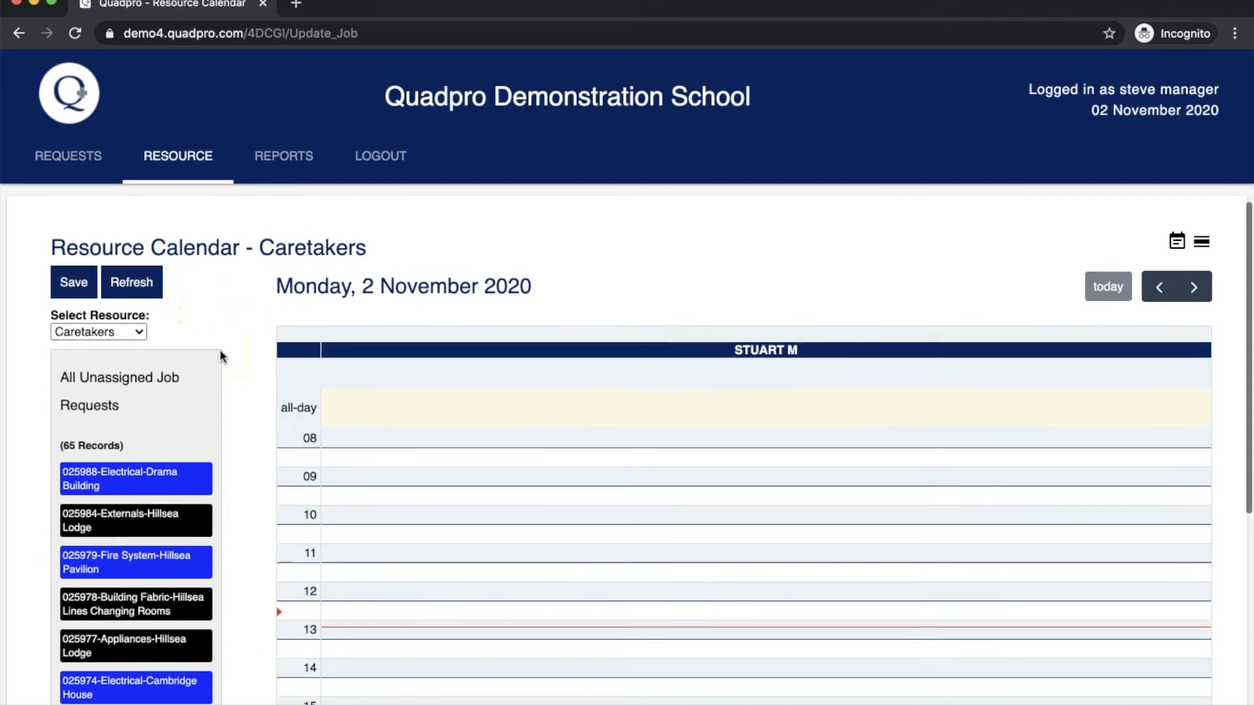
Show the site, space and fault details of the unassigned building fabric request for Hillsea Lines Changing Rooms.
scroll(175, 532, down, 2)
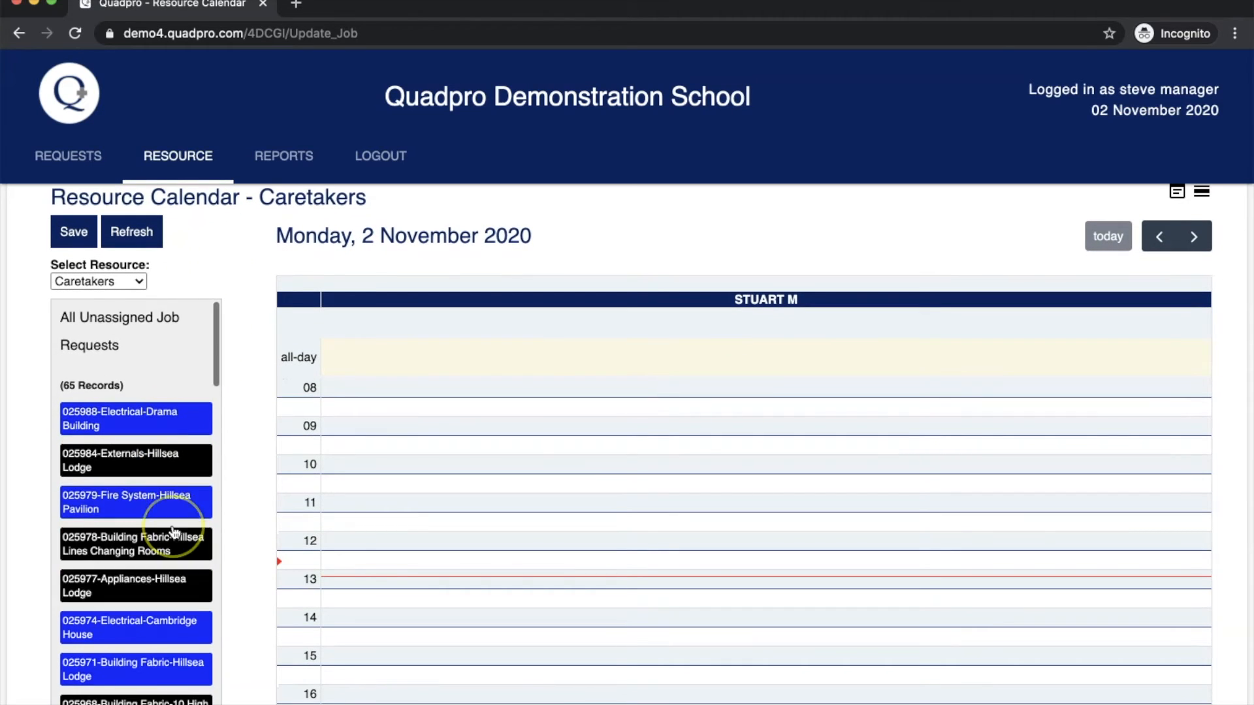
scroll(174, 532, down, 1)
mouse_move(152, 476)
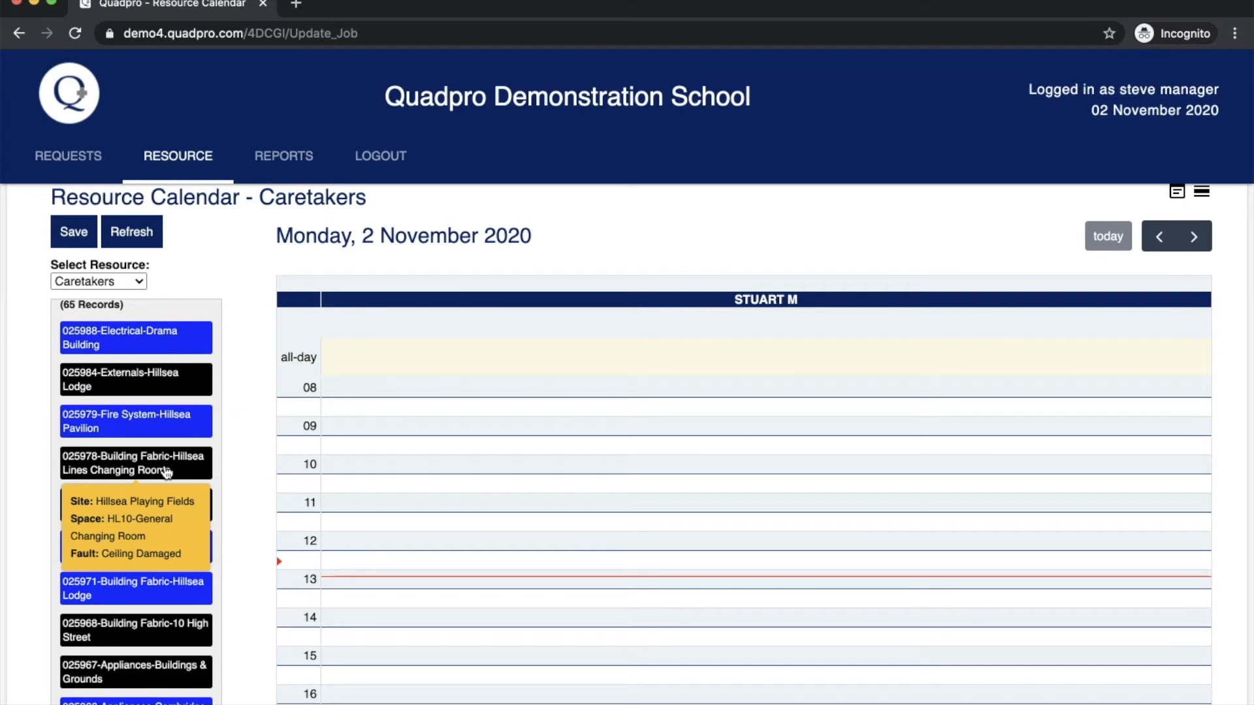
Schedule the unassigned Hillsea Lines Changing Rooms building fabric job on the Caretakers calendar for 2 November 2020 from 10:00 to 12:00.
drag(167, 473, 415, 474)
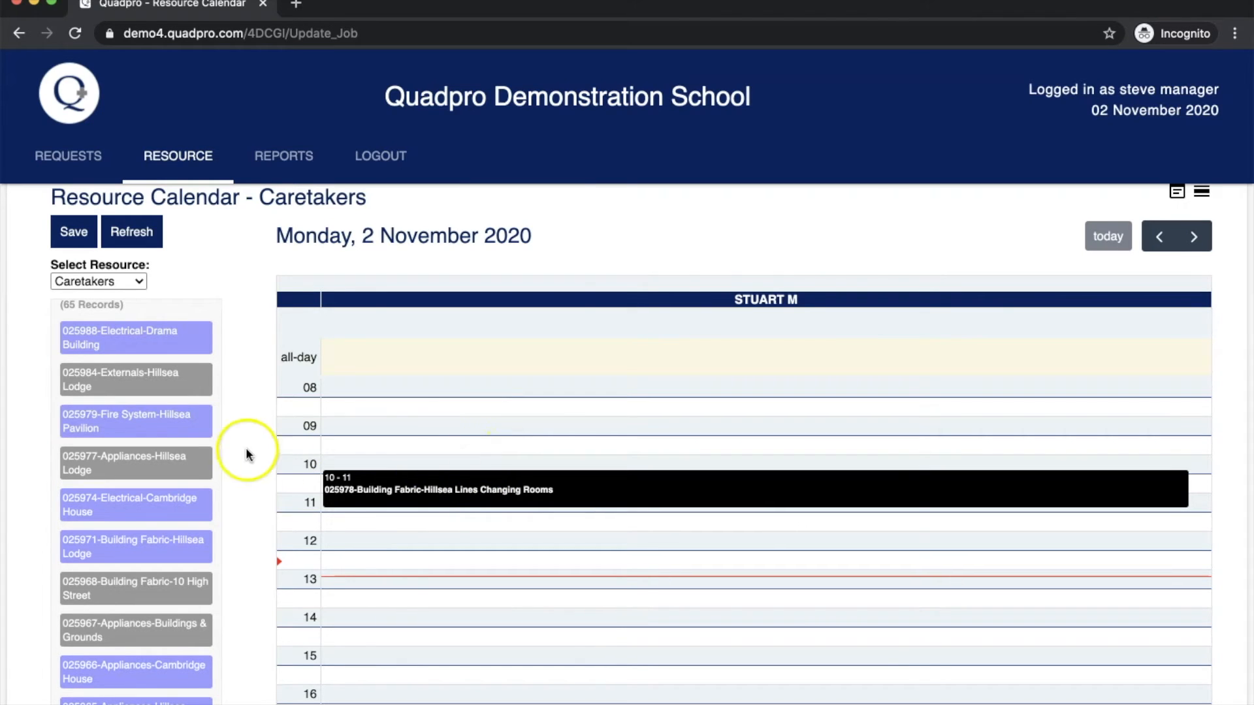
scroll(241, 449, down, 1)
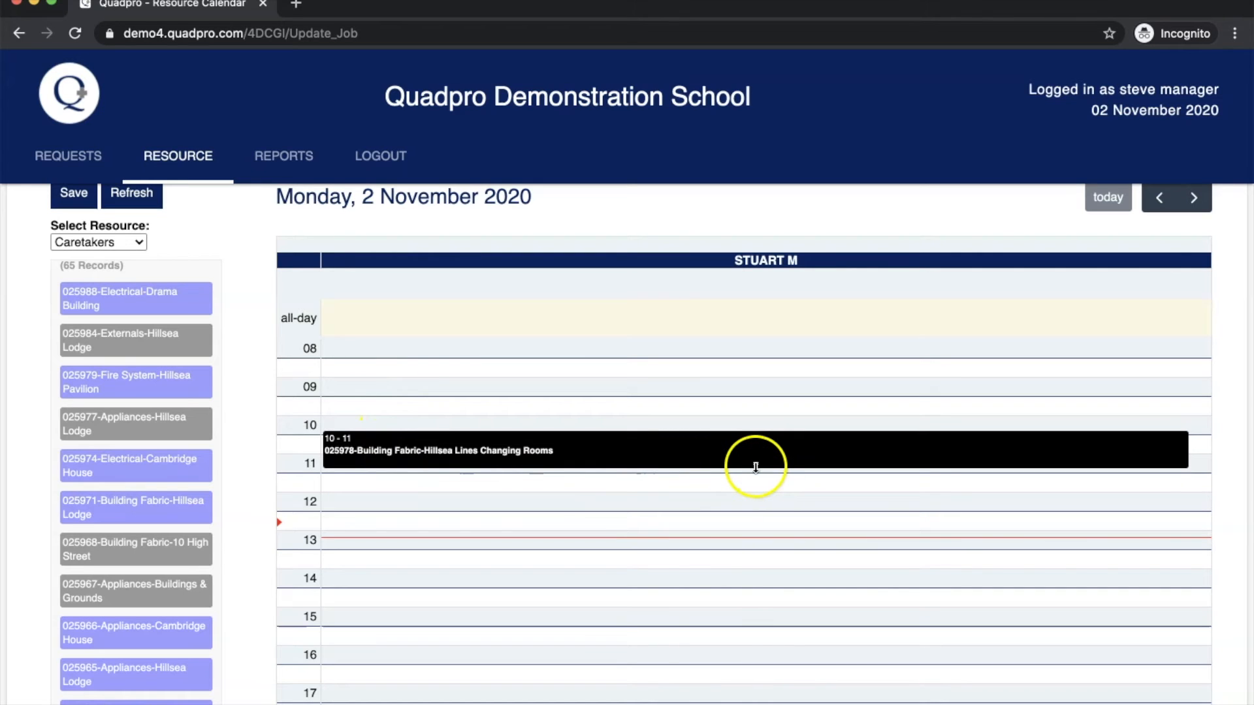
drag(756, 467, 750, 503)
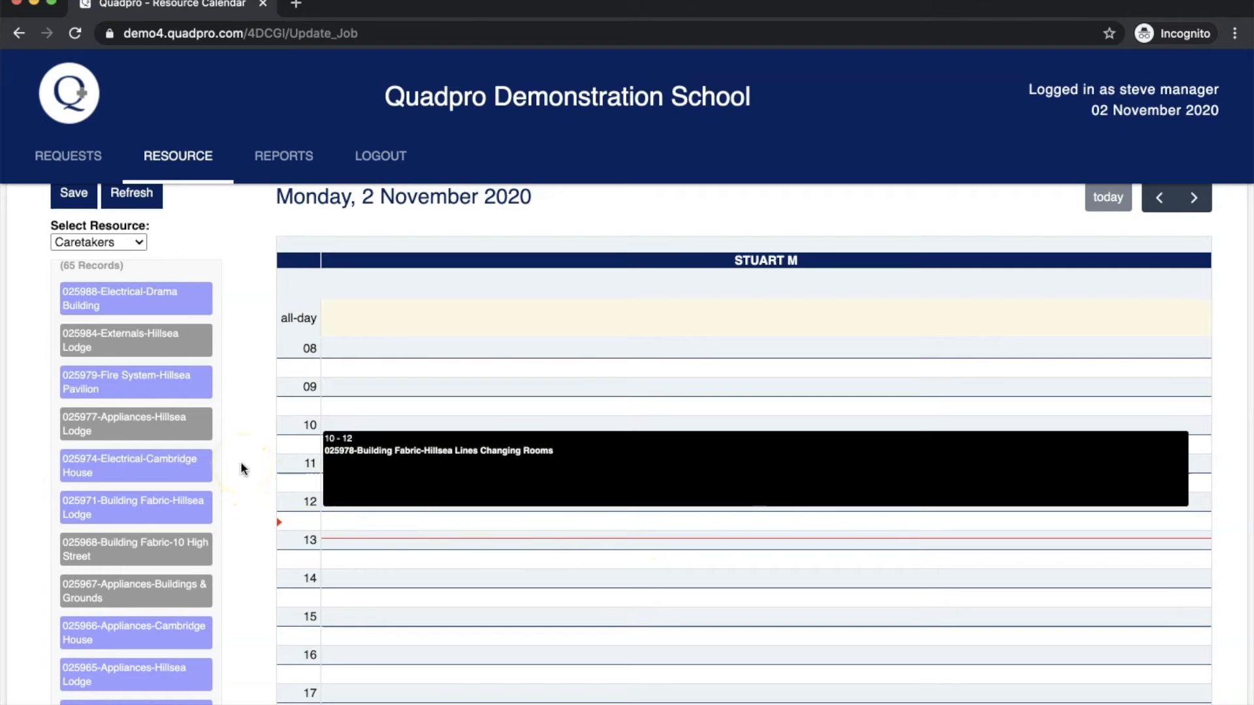
scroll(240, 461, down, 5)
scroll(241, 463, up, 5)
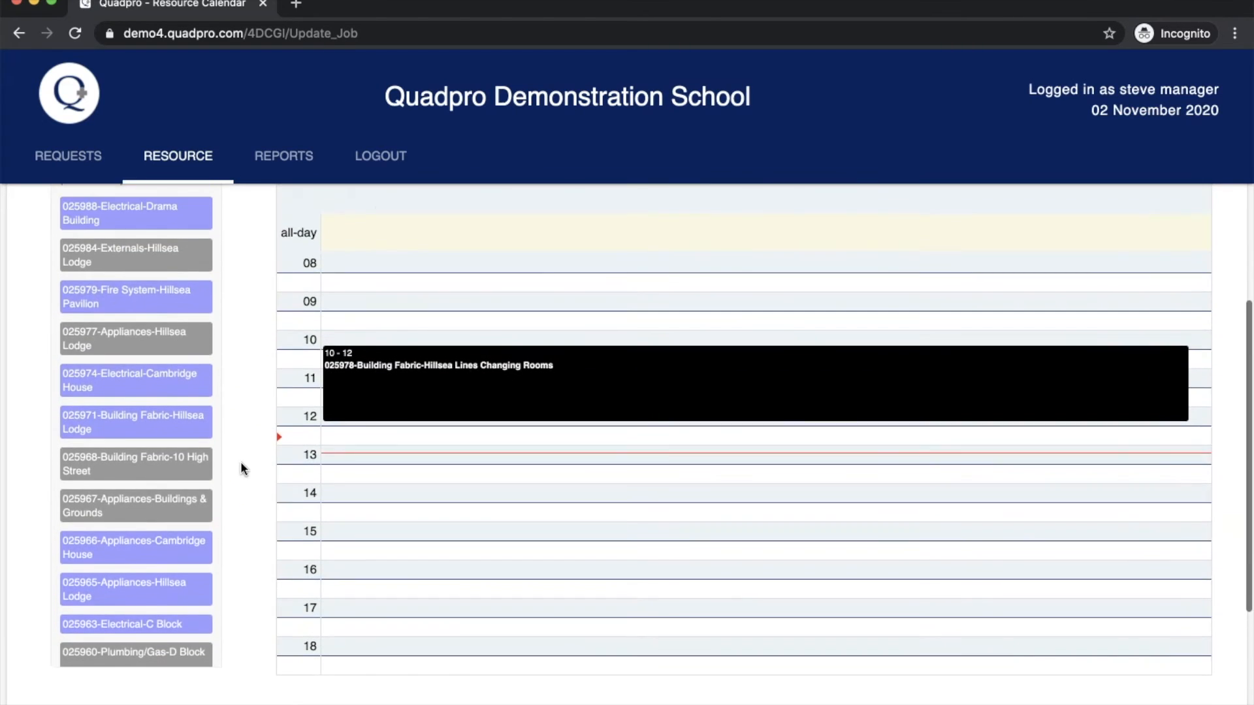
scroll(240, 461, up, 1)
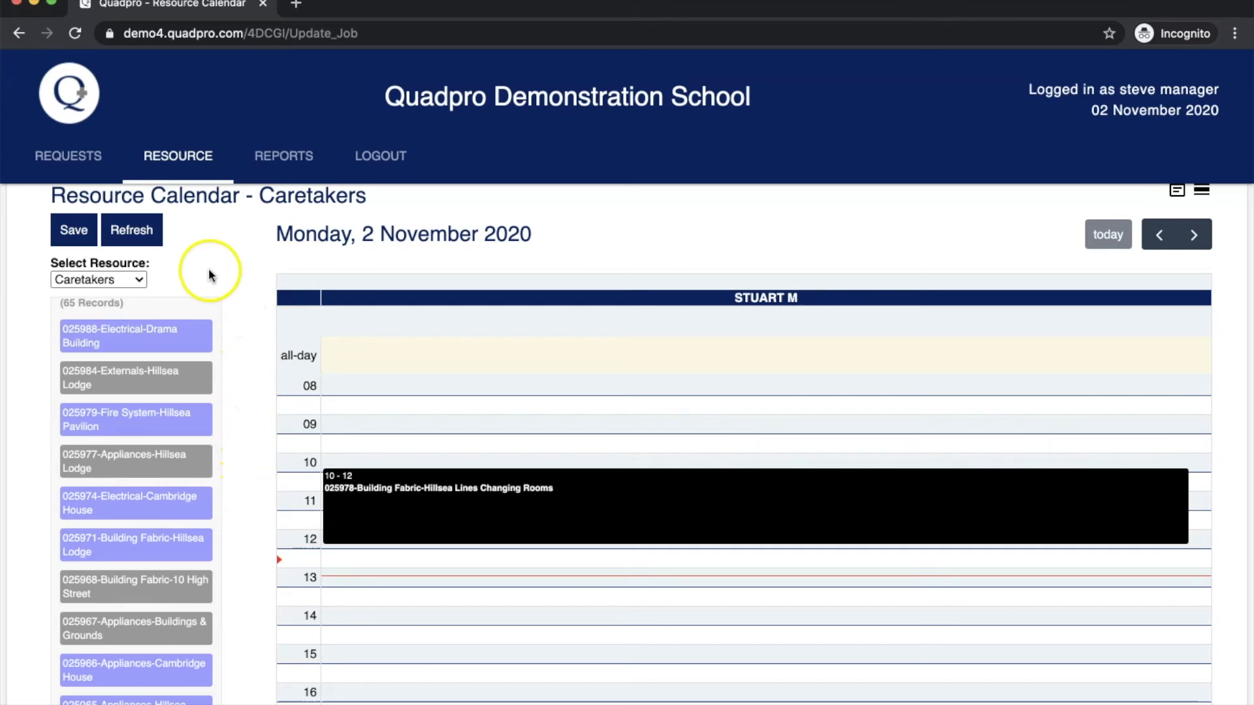
Save the Caretakers calendar to assign the changing rooms job and acknowledge the assignment notice.
click(74, 235)
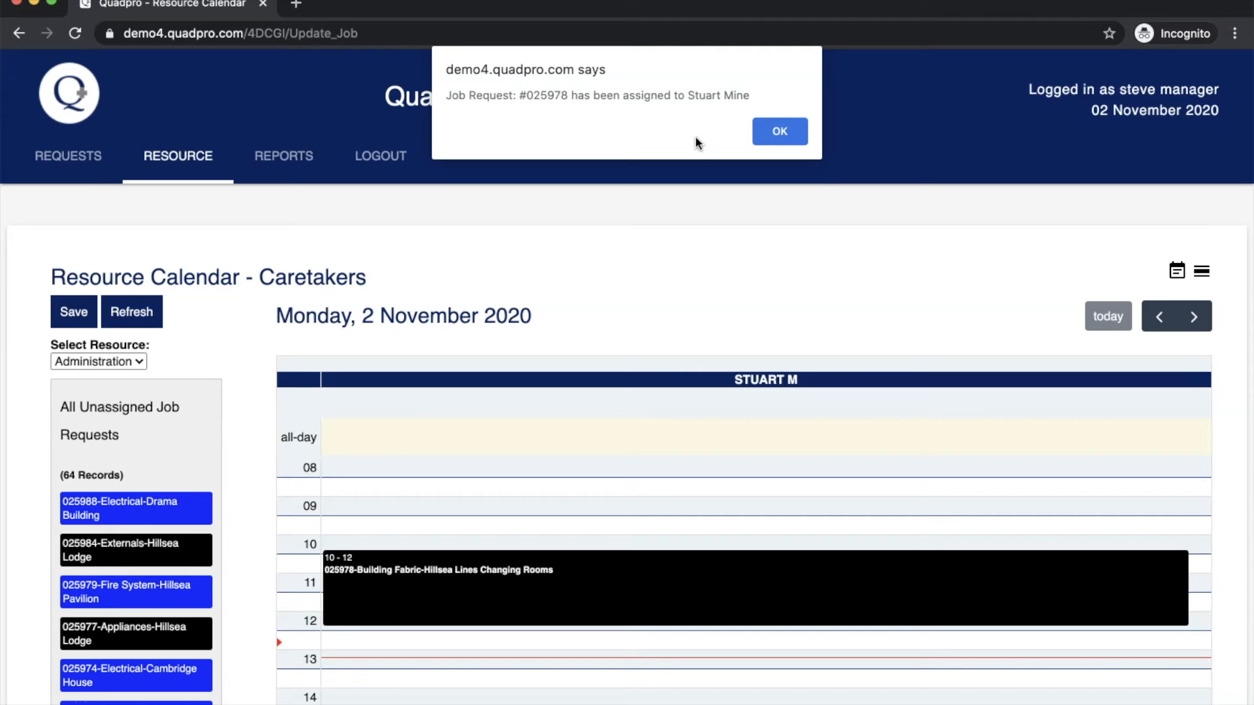
click(761, 131)
click(698, 271)
scroll(697, 273, down, 1)
scroll(697, 273, down, 1)
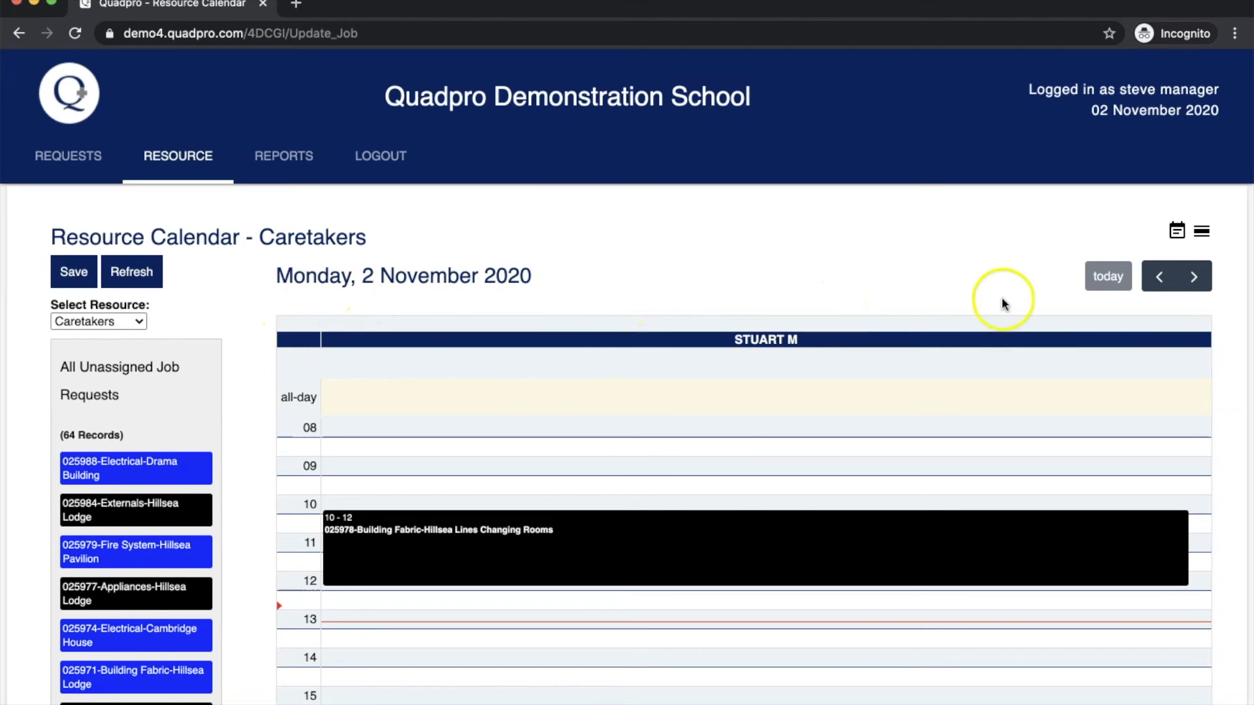
View the Caretakers schedule for 3 and 4 November 2020 and return to today's date.
click(1193, 277)
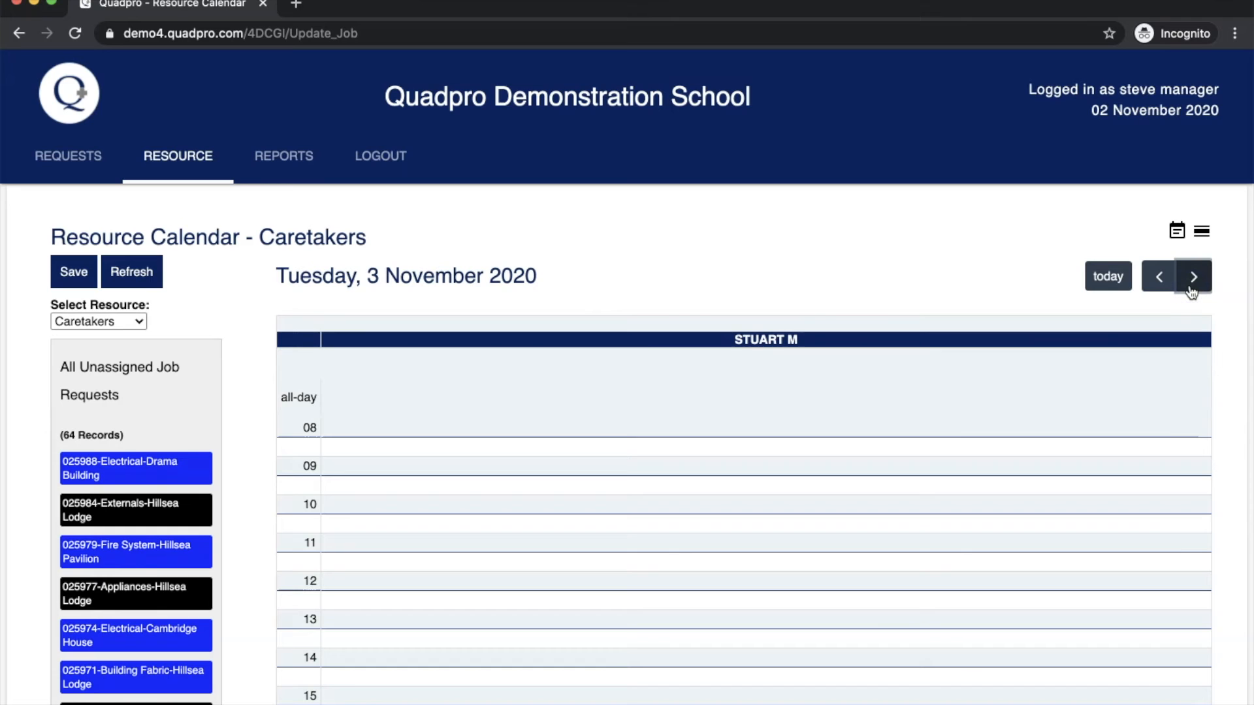
click(1192, 277)
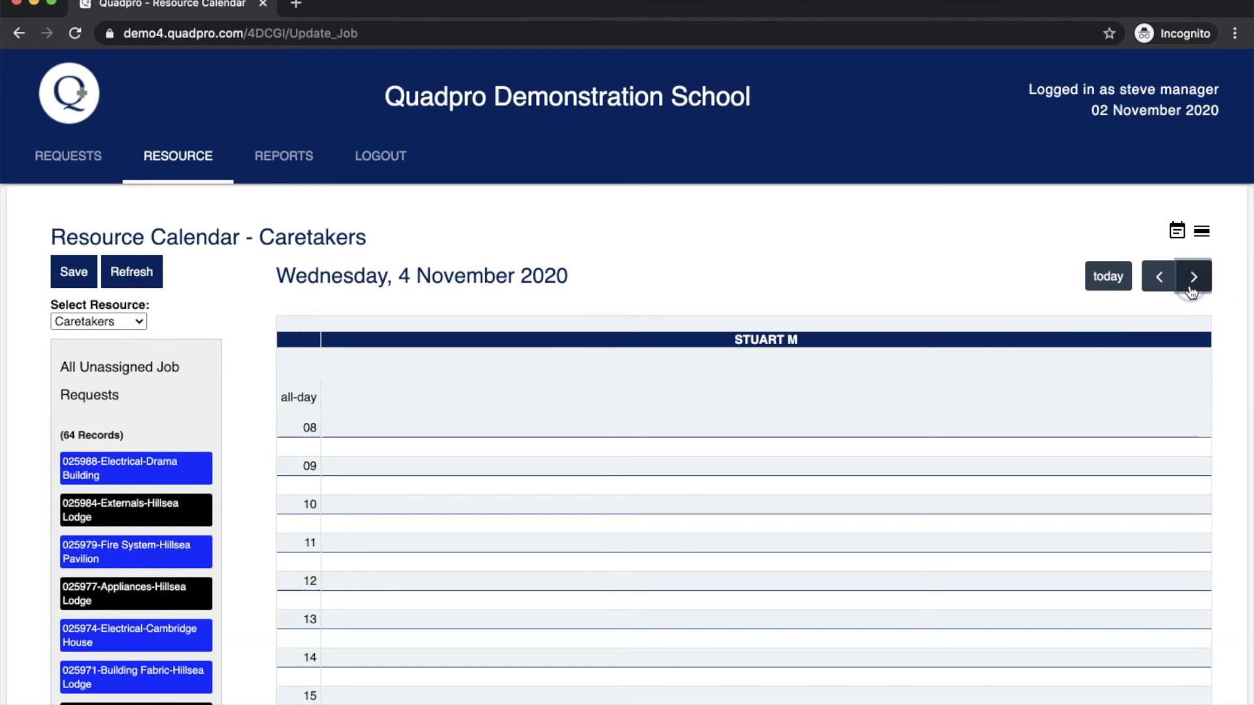
scroll(969, 377, down, 1)
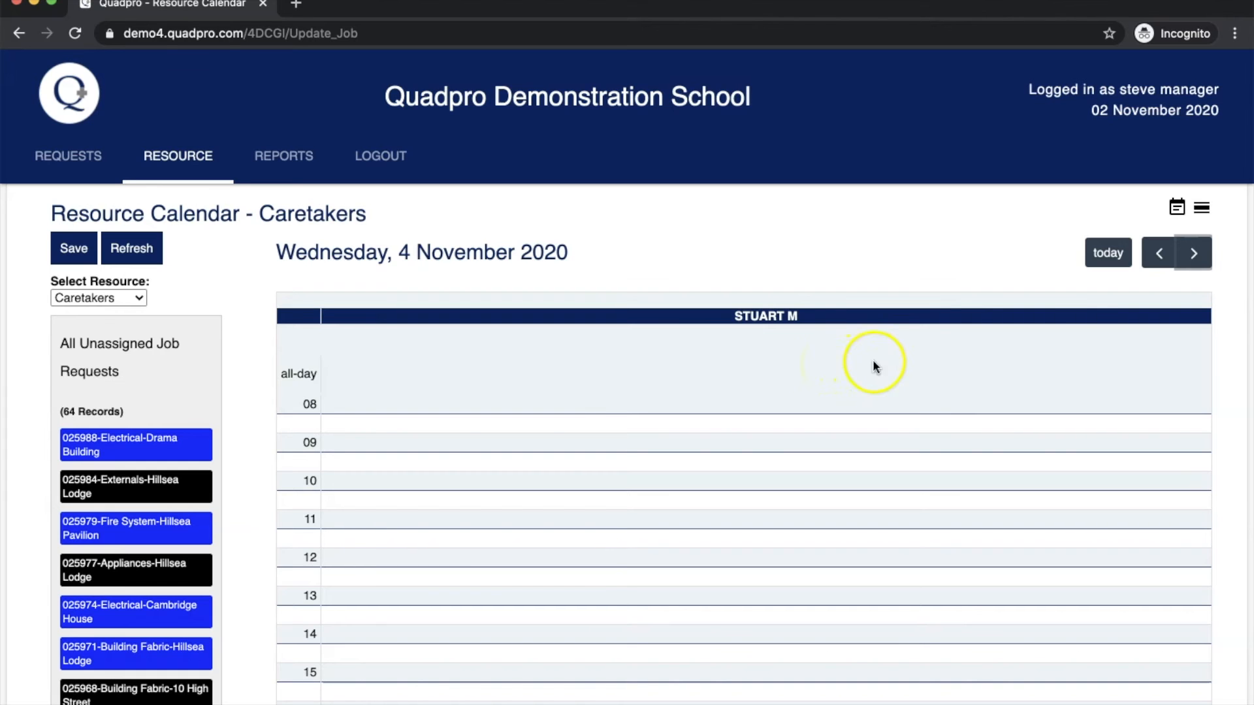
click(1108, 255)
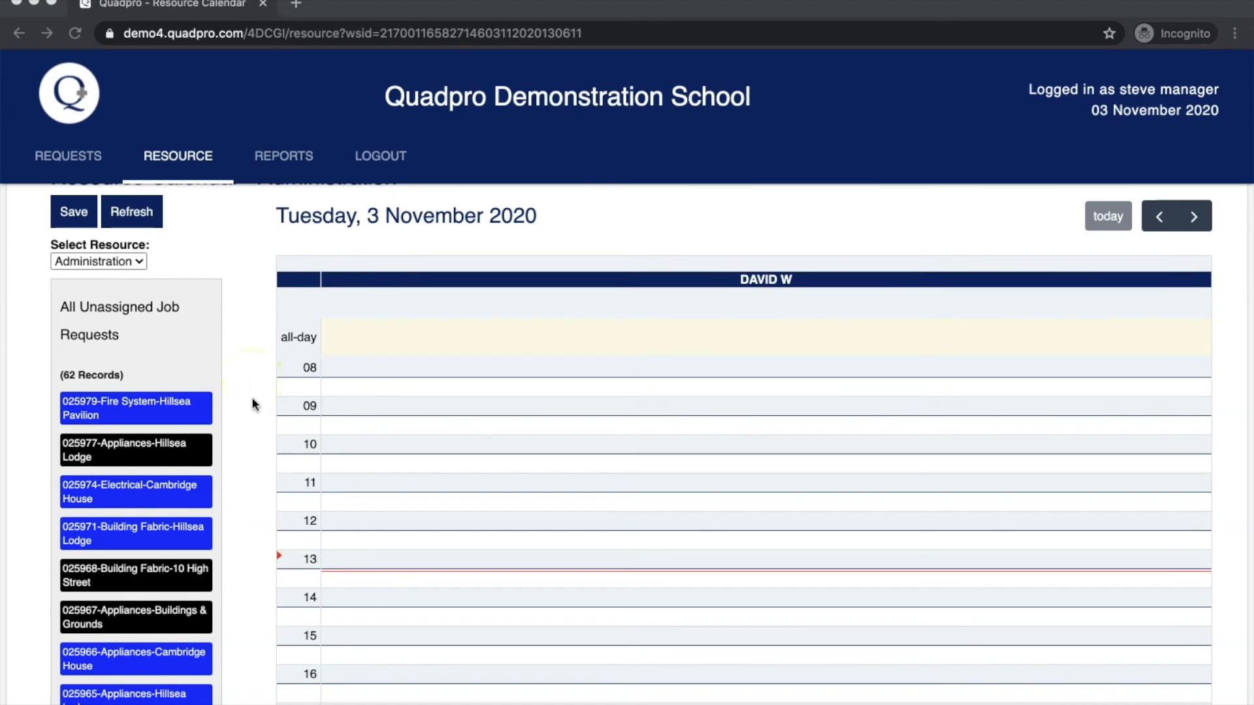
Schedule the Hillsea Pavilion fire system request as an all-day Administration job on 3 November 2020 and save the assignment.
click(210, 424)
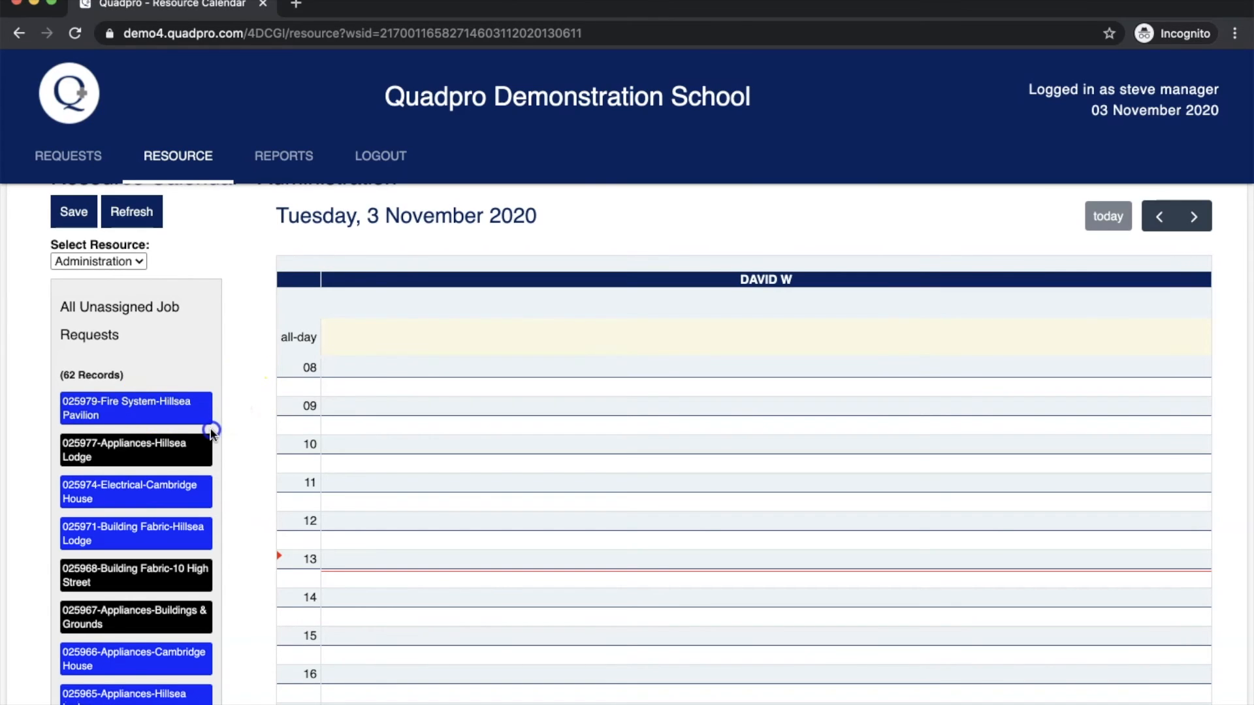
drag(168, 401, 395, 420)
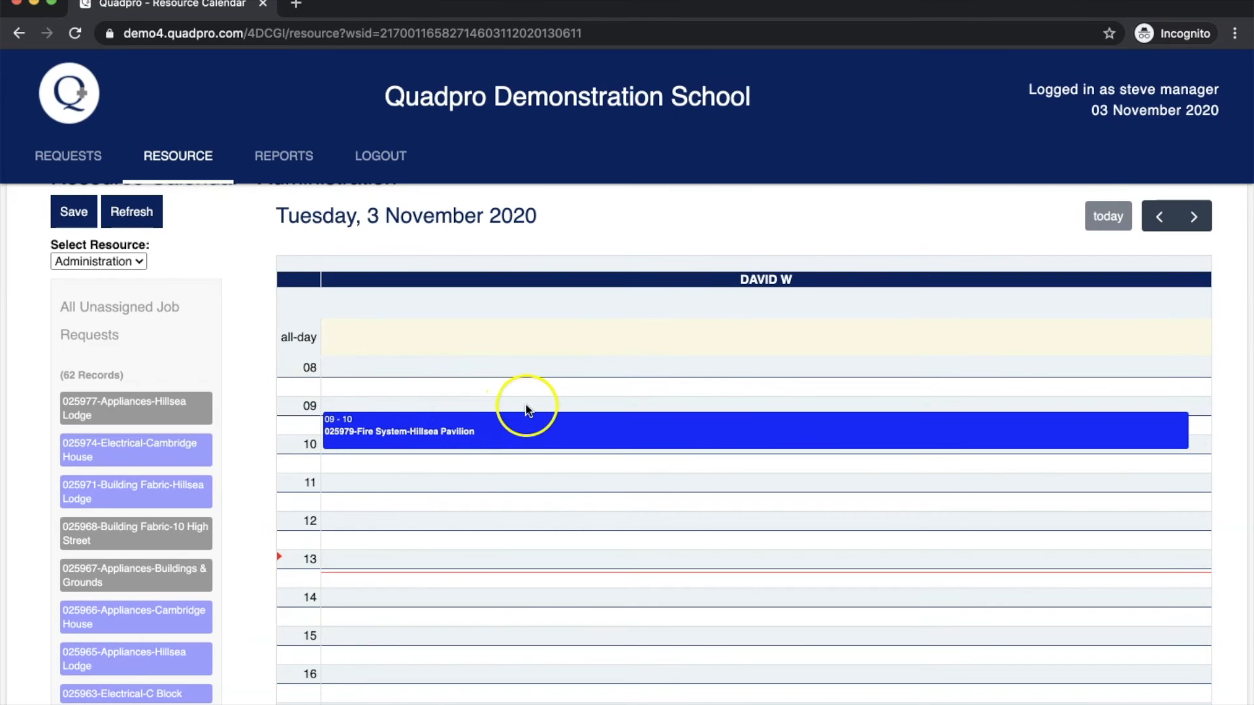
drag(516, 431, 516, 331)
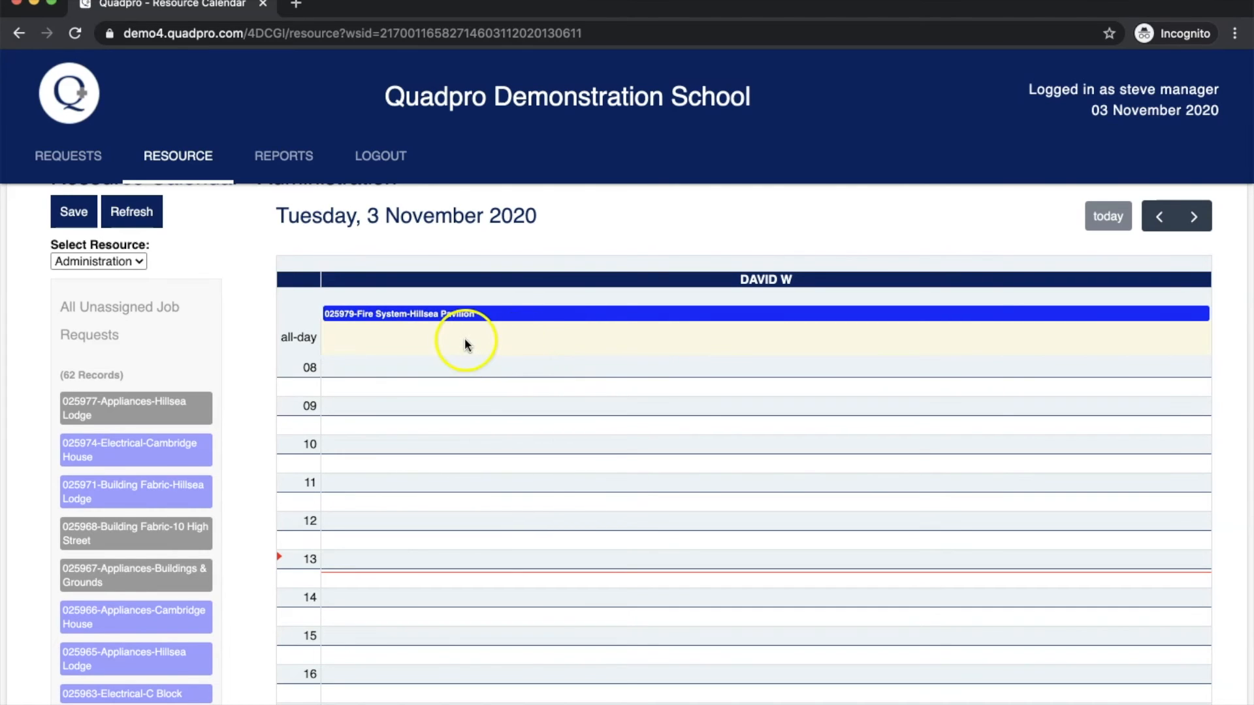
click(78, 218)
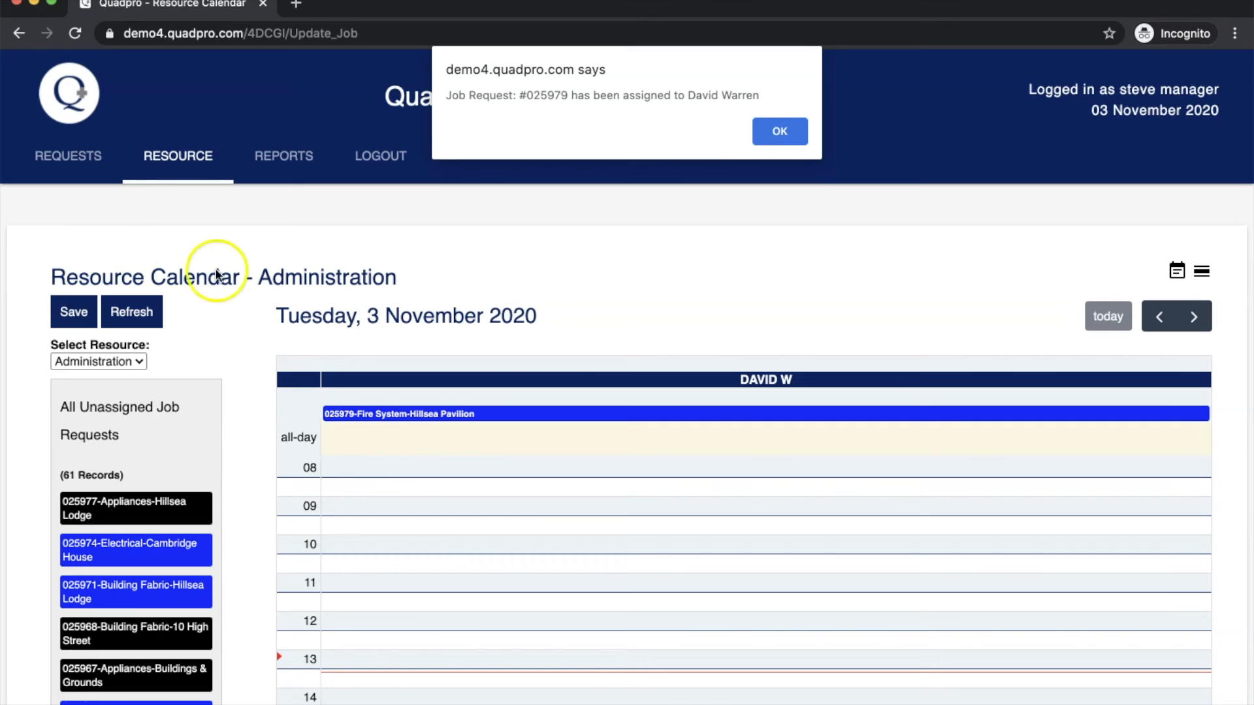
click(781, 130)
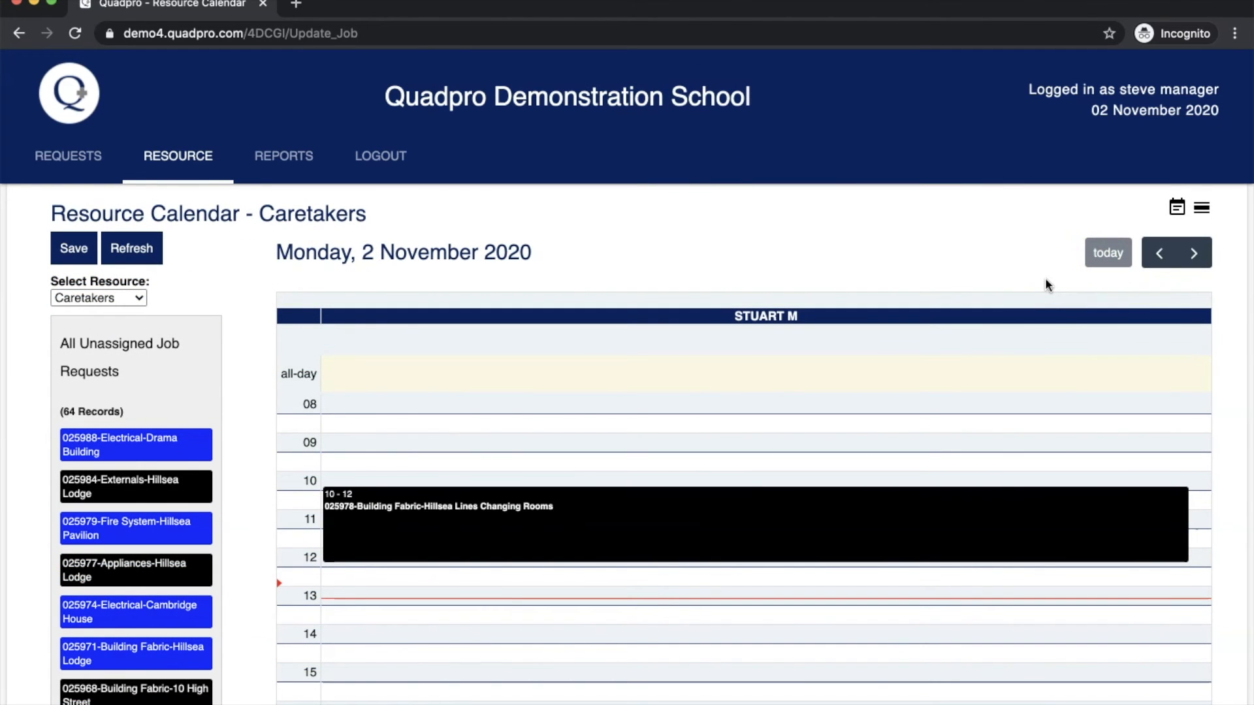
Show the resource calendar as a 2-day view and examine the Administration schedule for 2–3 November 2020.
click(994, 262)
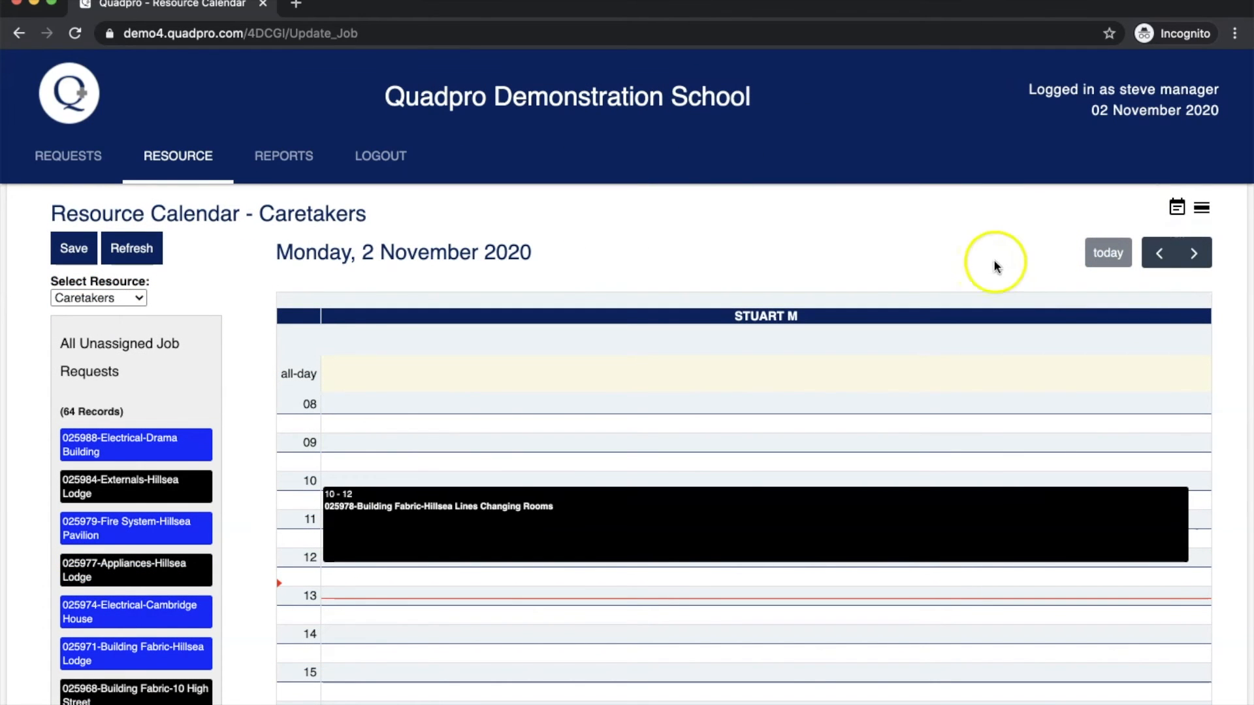
click(1176, 210)
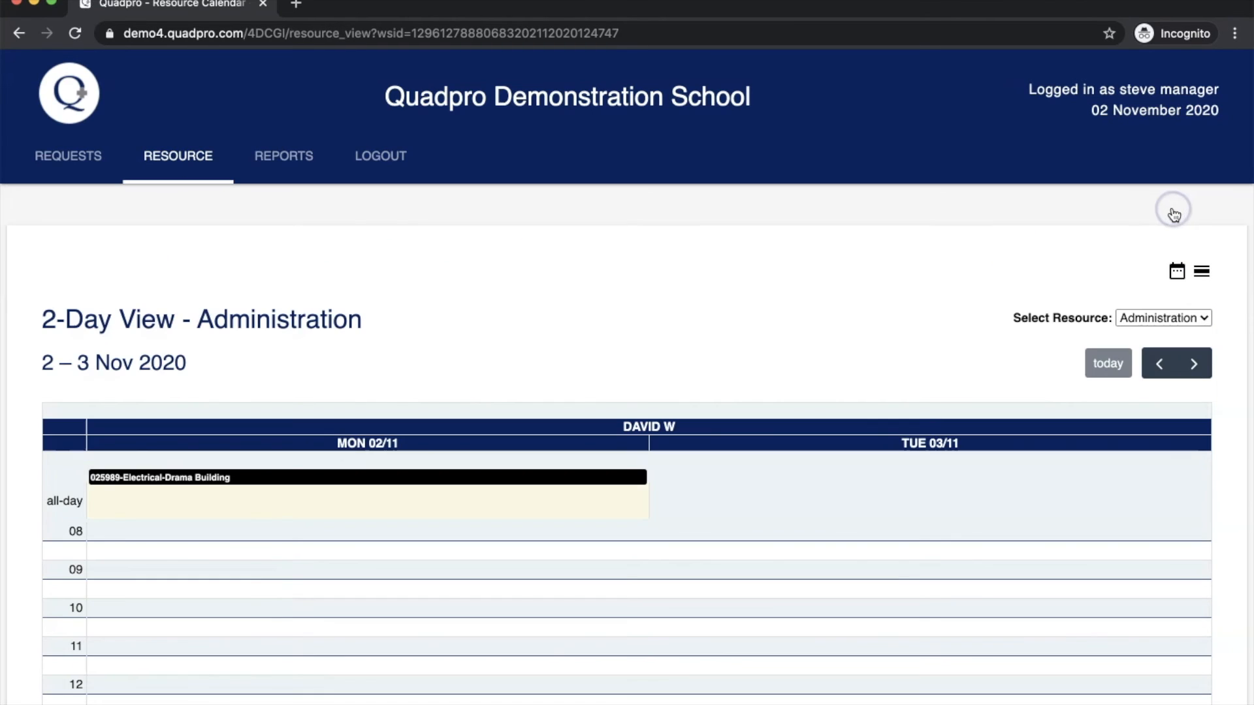
scroll(912, 356, down, 2)
scroll(913, 356, down, 1)
scroll(913, 356, down, 1)
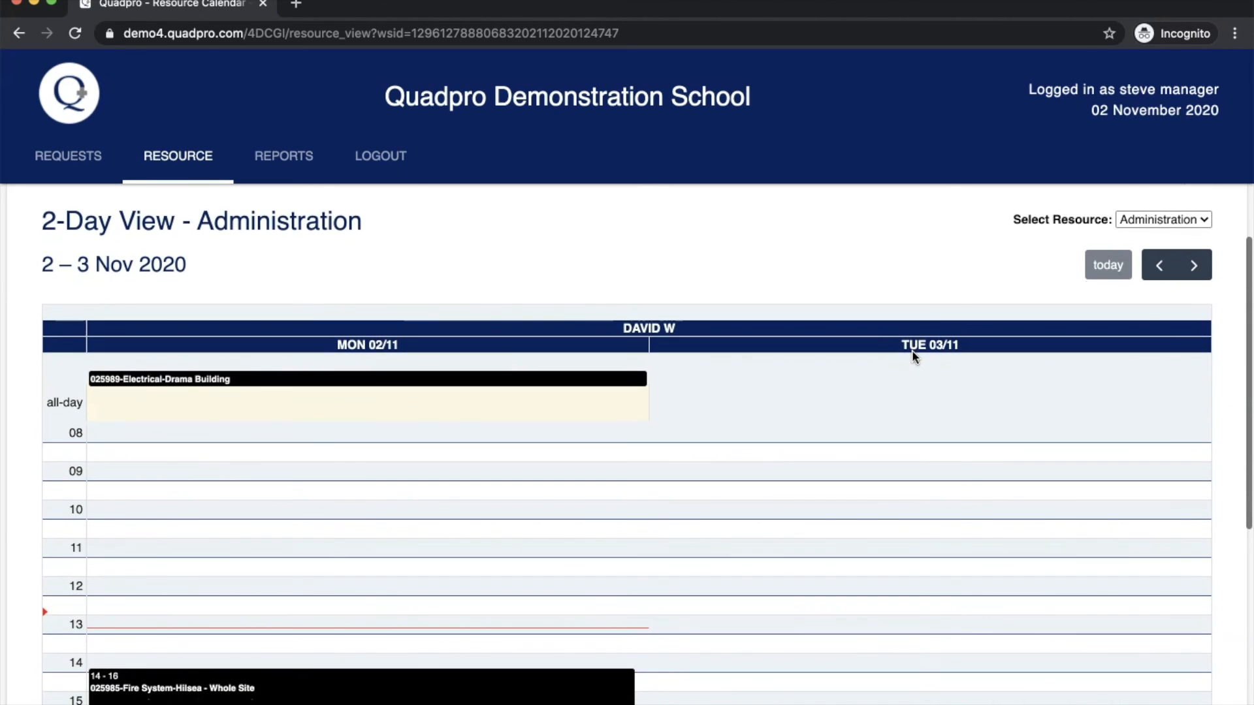
click(851, 378)
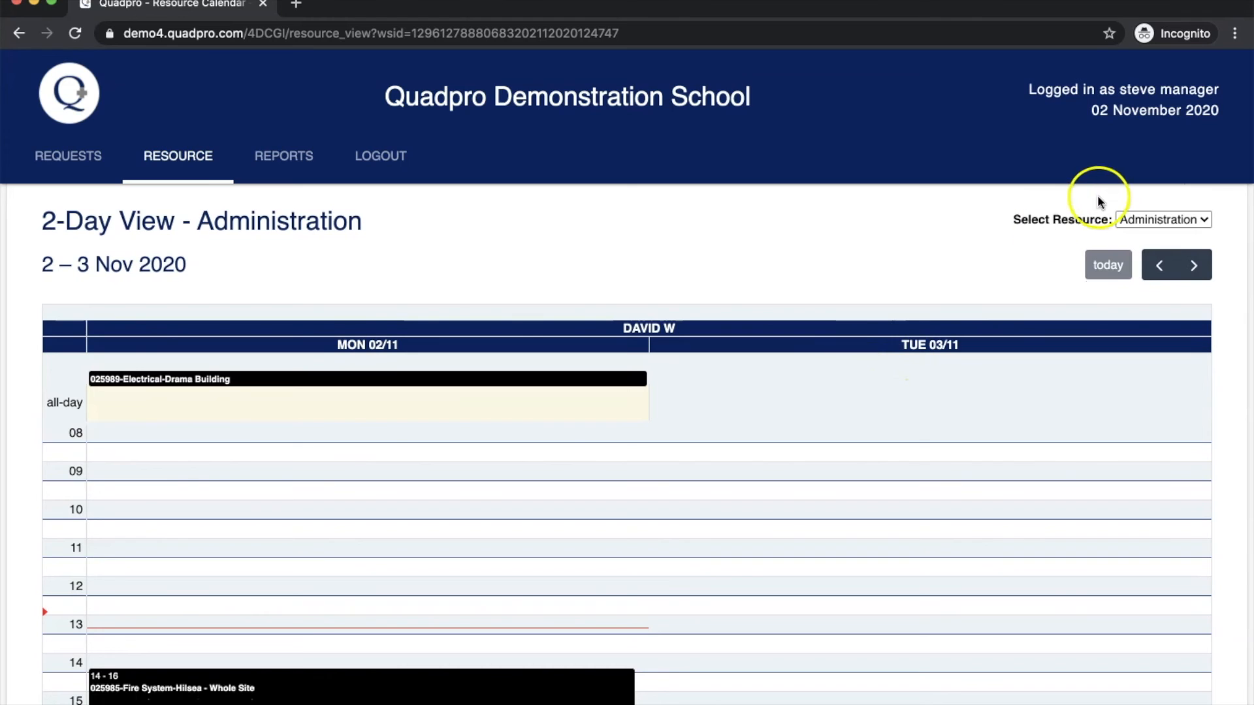
Switch the 2-day view to the Electrical resource and examine its operatives' jobs for 2–3 November 2020.
click(1137, 219)
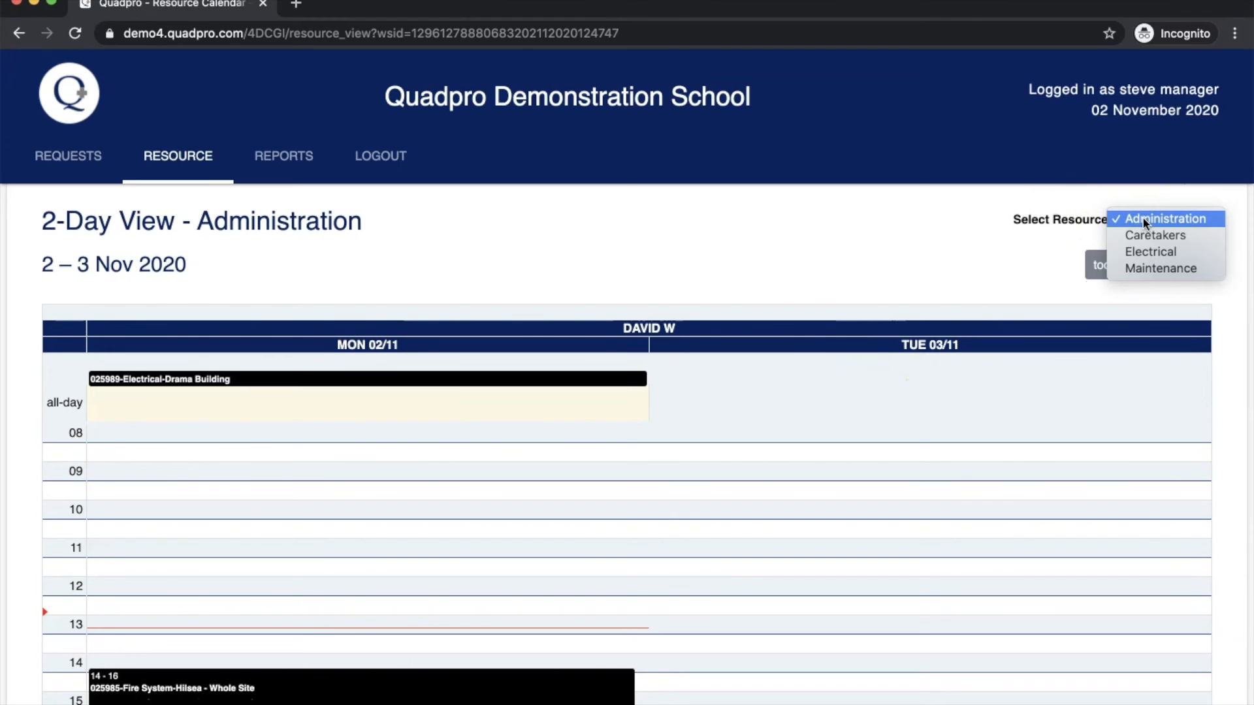
click(1028, 243)
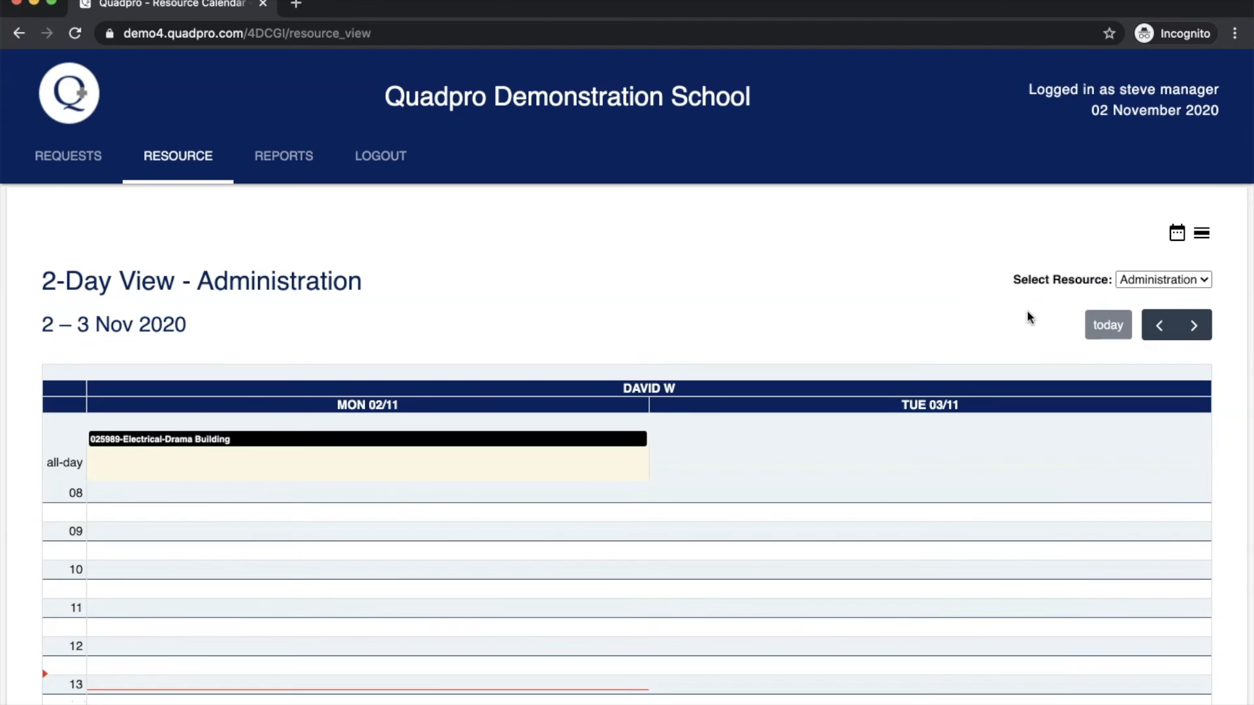
click(1135, 280)
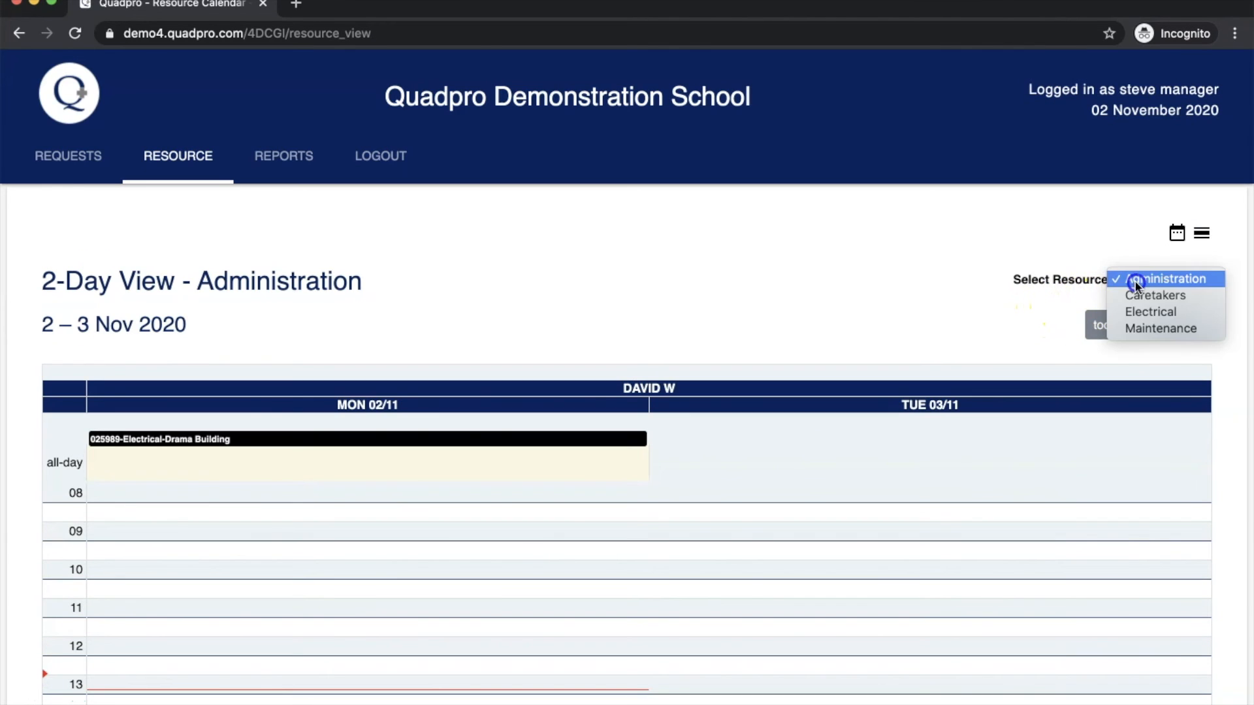
click(1138, 307)
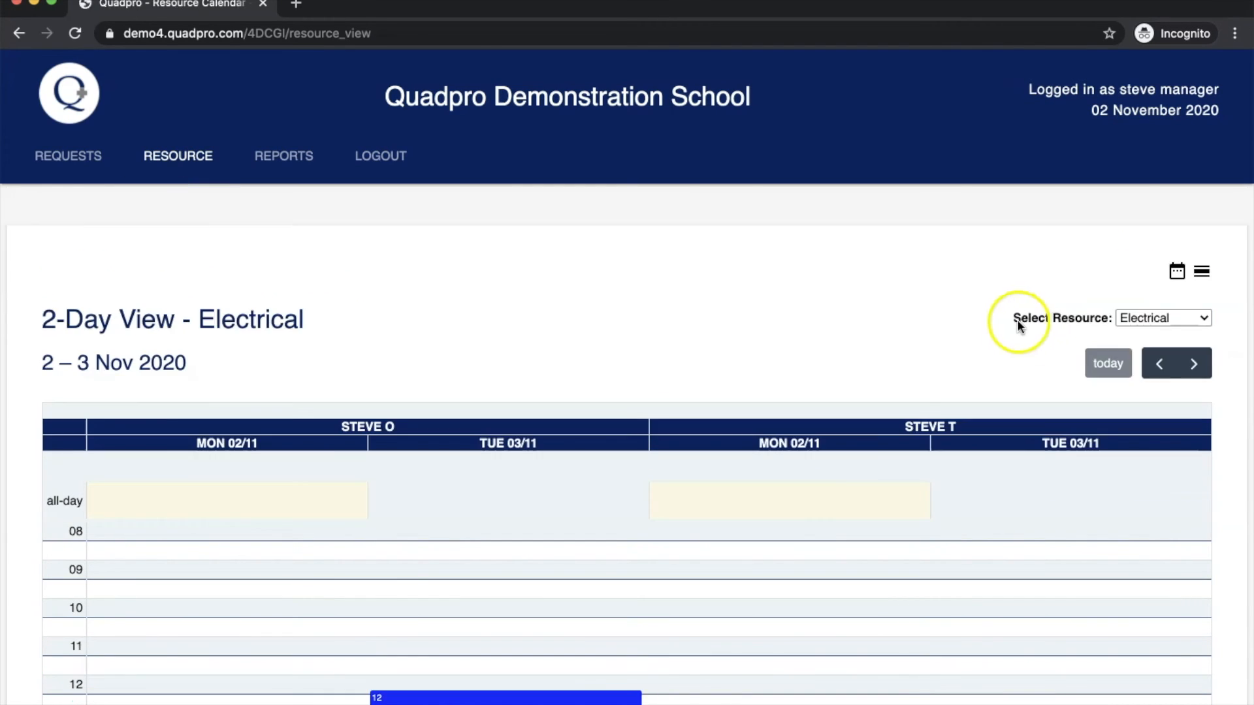
scroll(1032, 355, down, 2)
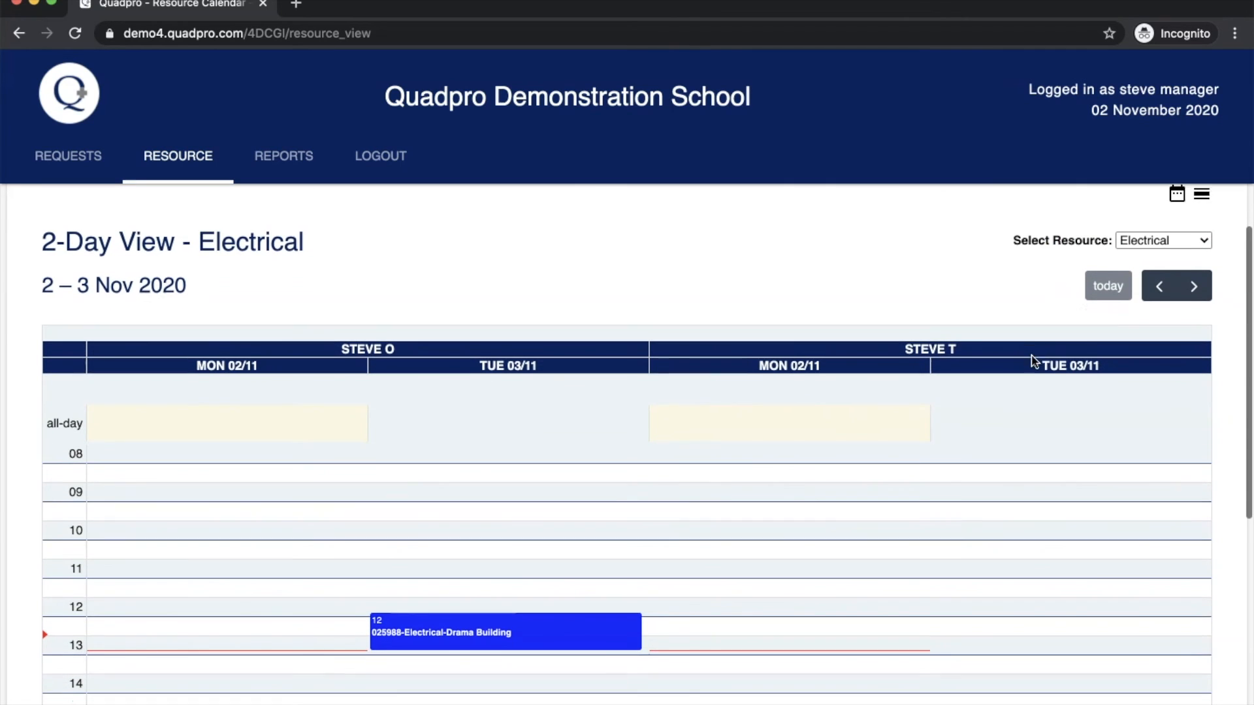
mouse_move(490, 612)
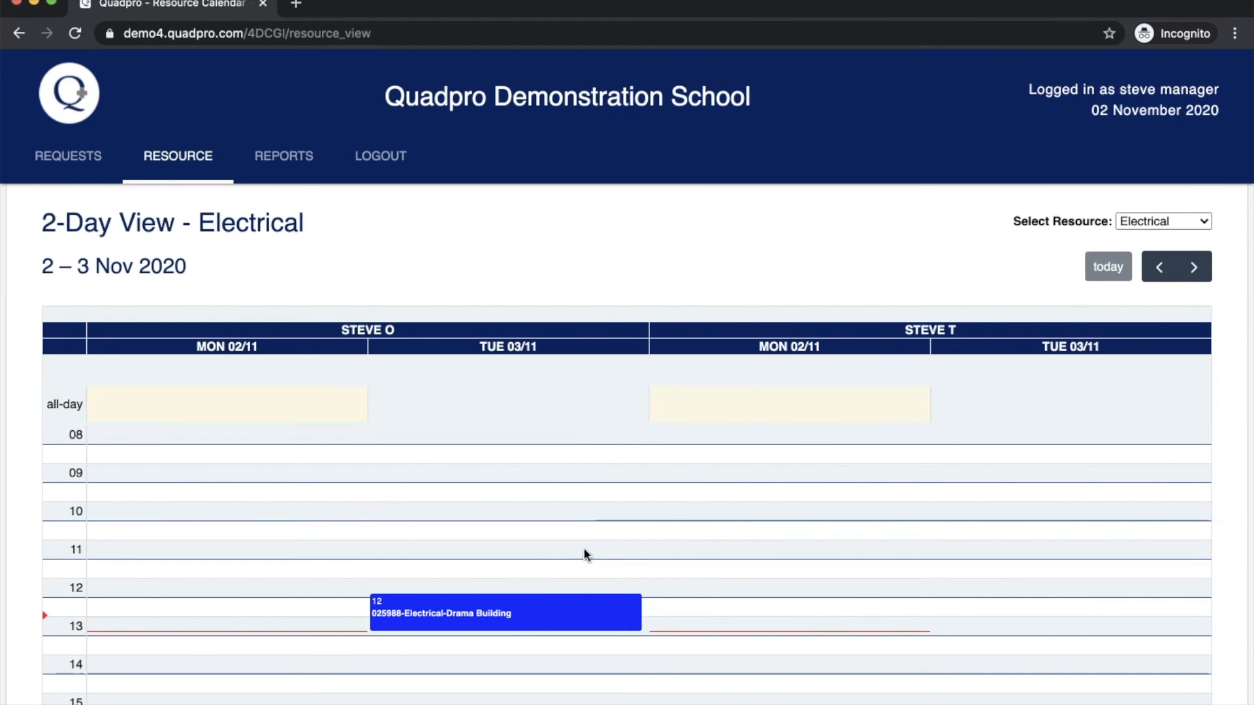
scroll(610, 509, down, 1)
scroll(610, 509, up, 1)
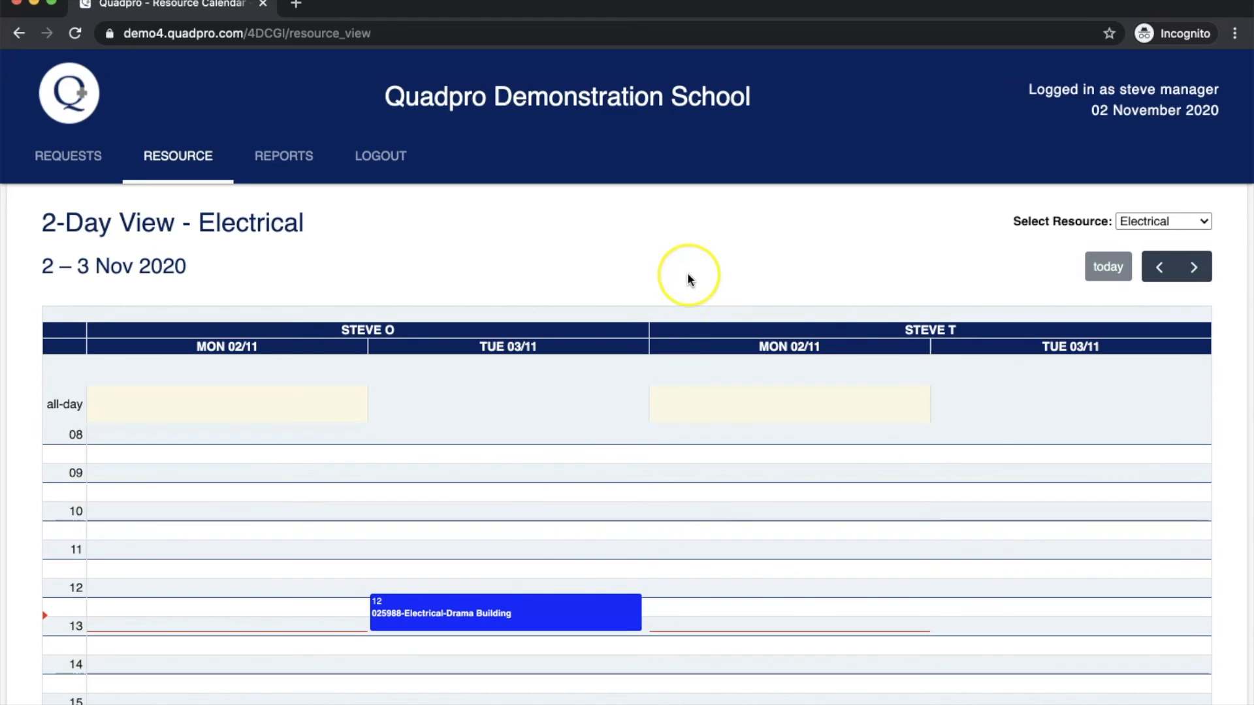
scroll(687, 272, up, 1)
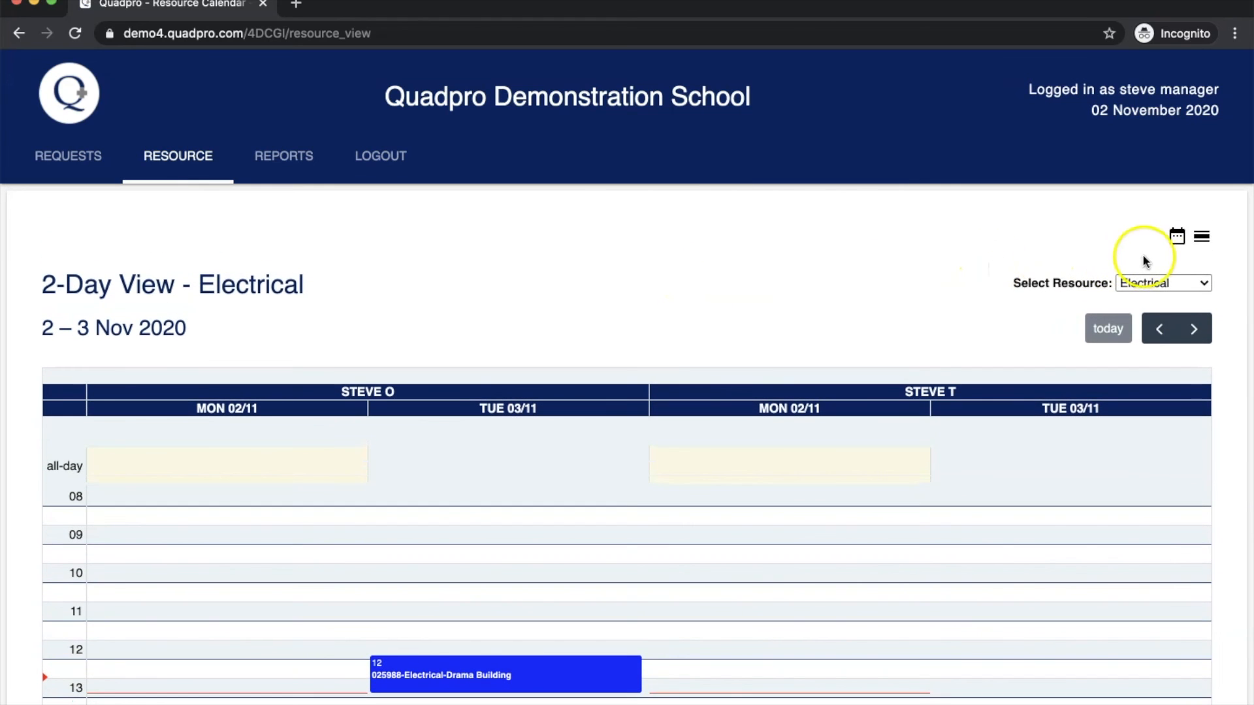
Show the scheduled jobs of all resources for 2 November 2020 as a list.
click(1203, 241)
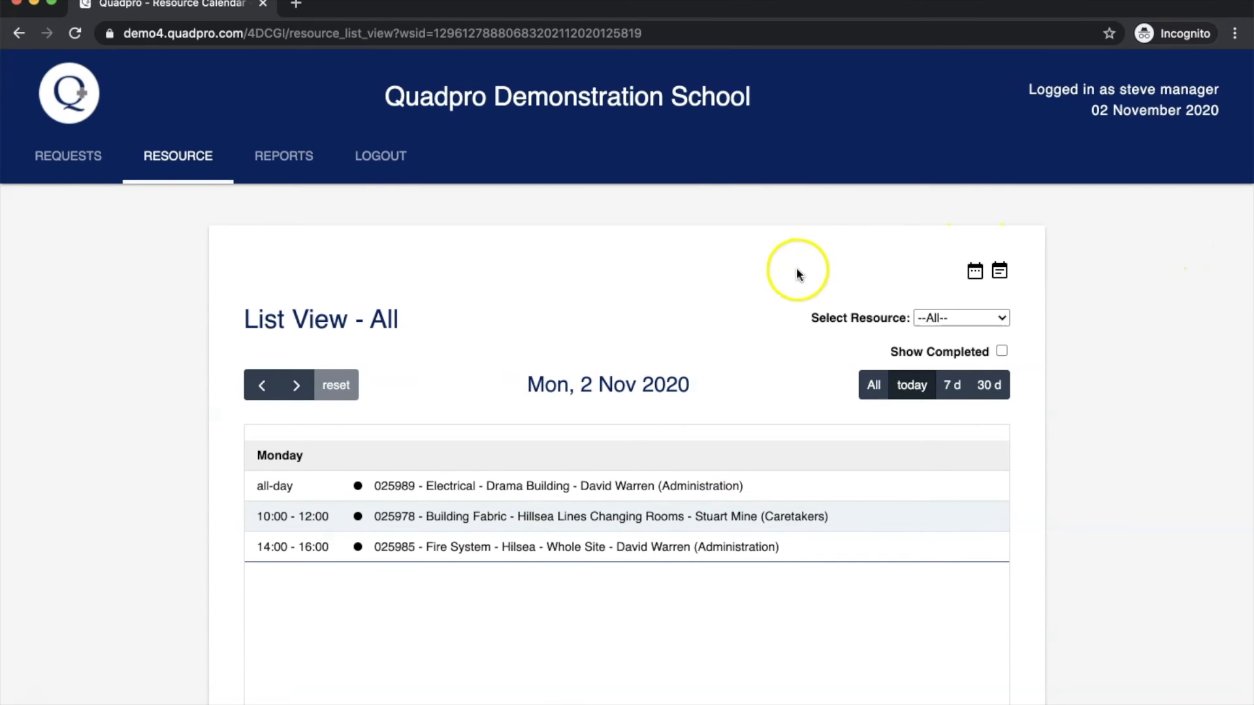
scroll(772, 375, down, 2)
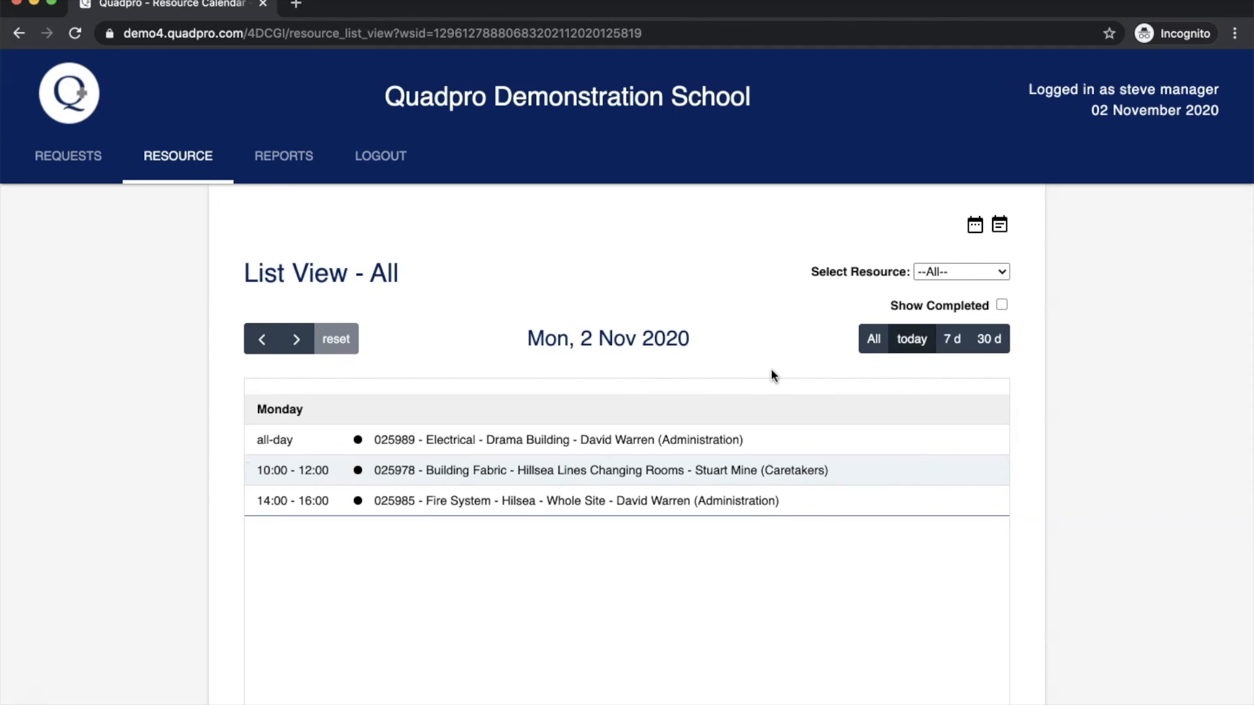
scroll(772, 375, down, 1)
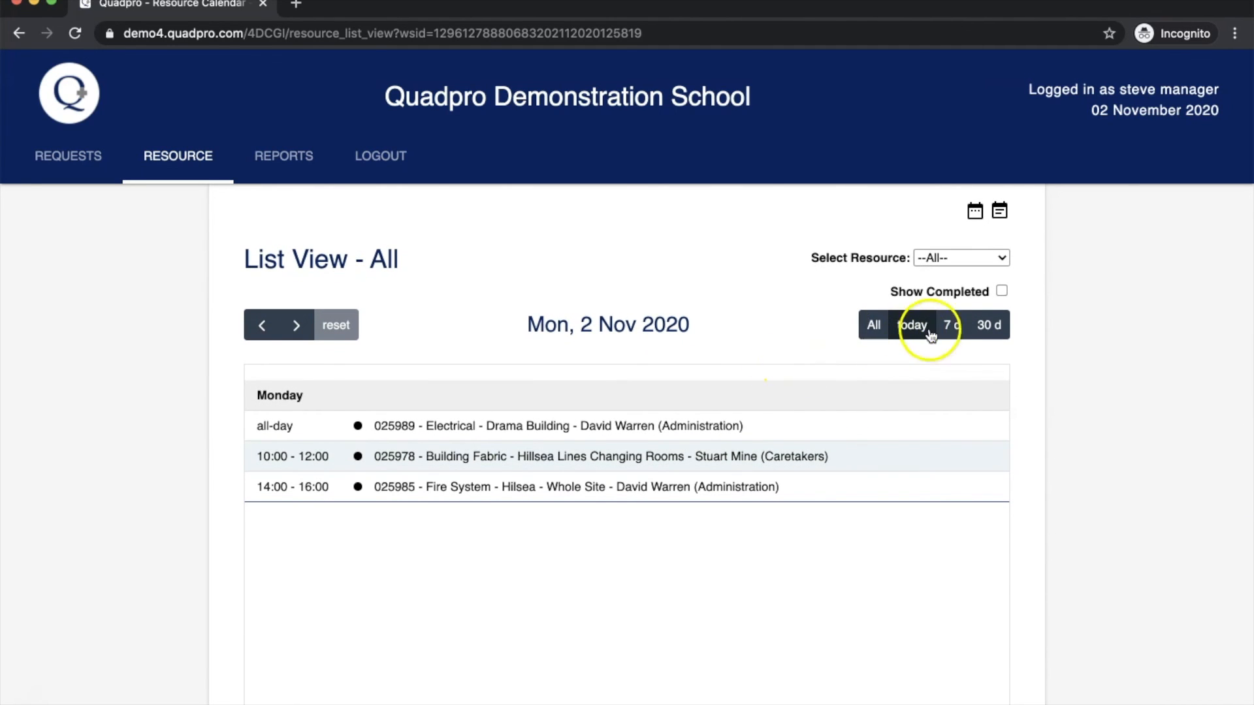
Widen the job list's period to 7 days, 30 days and finally all dates, and look through the jobs scheduled in 2020.
click(950, 330)
click(987, 336)
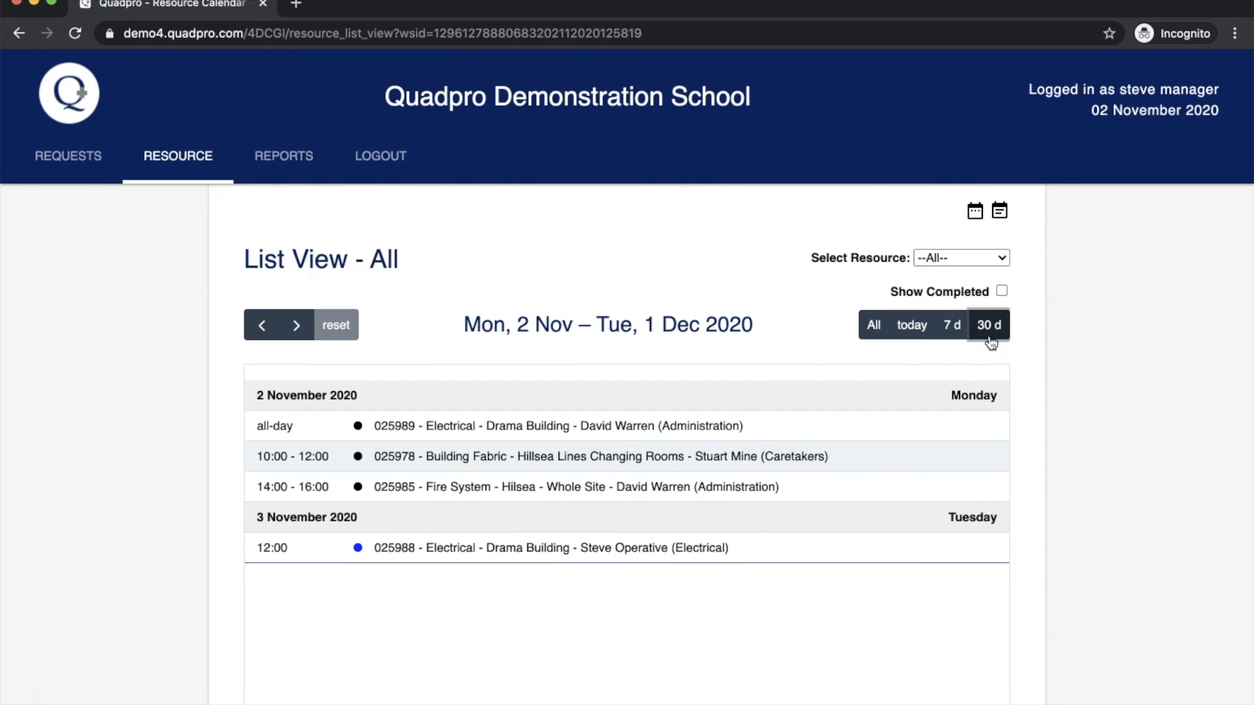
click(876, 330)
click(859, 395)
scroll(857, 395, down, 4)
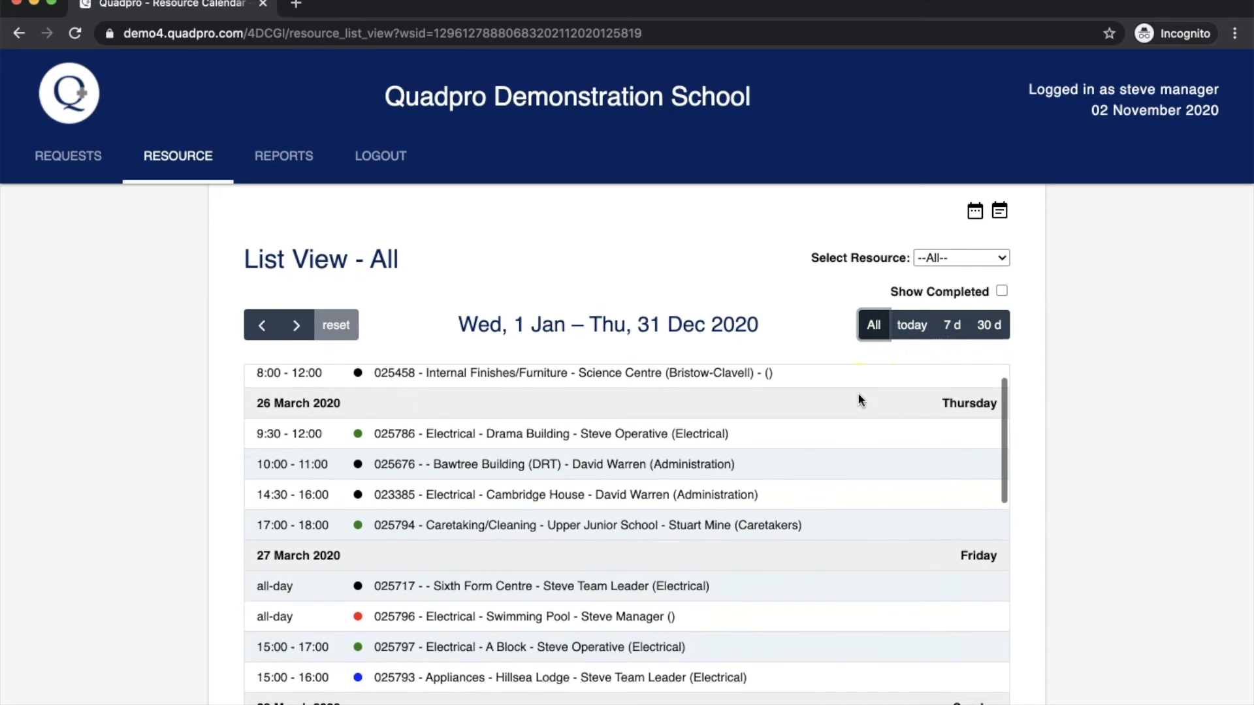
scroll(859, 400, down, 5)
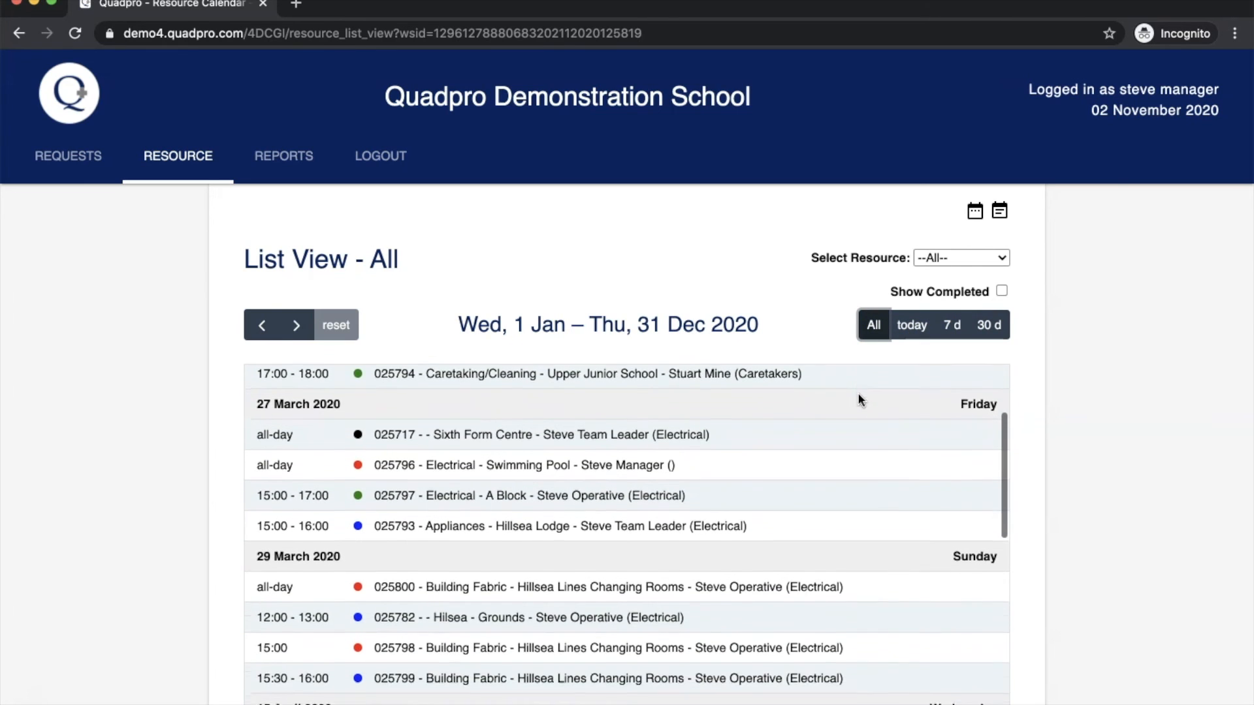
scroll(859, 398, up, 8)
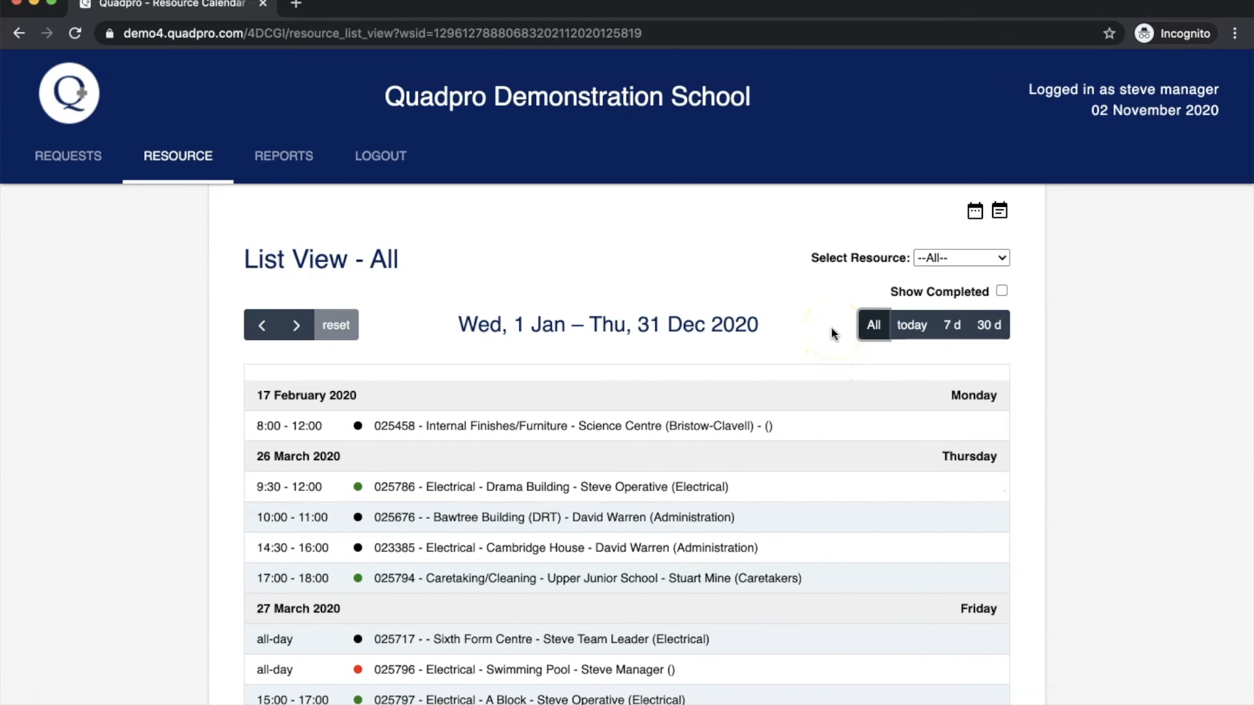
Filter the job list to the Administration resource and examine its jobs for 2 November 2020.
click(974, 258)
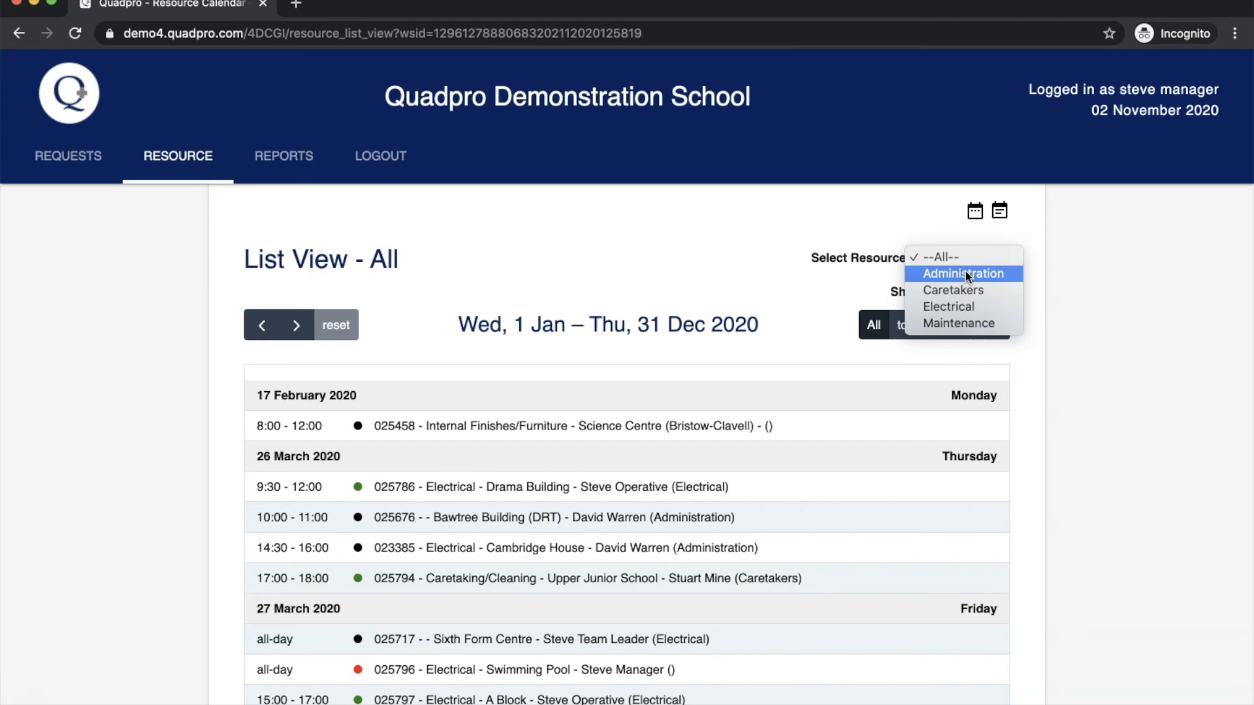
click(967, 275)
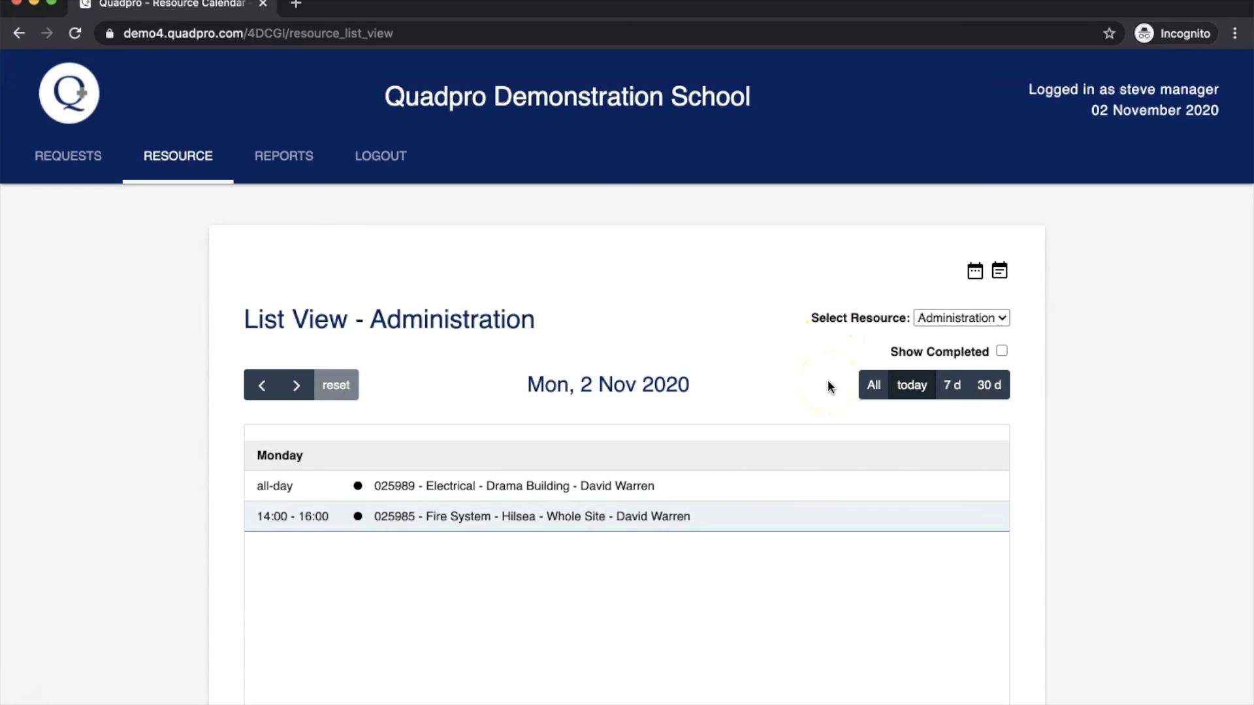
click(163, 543)
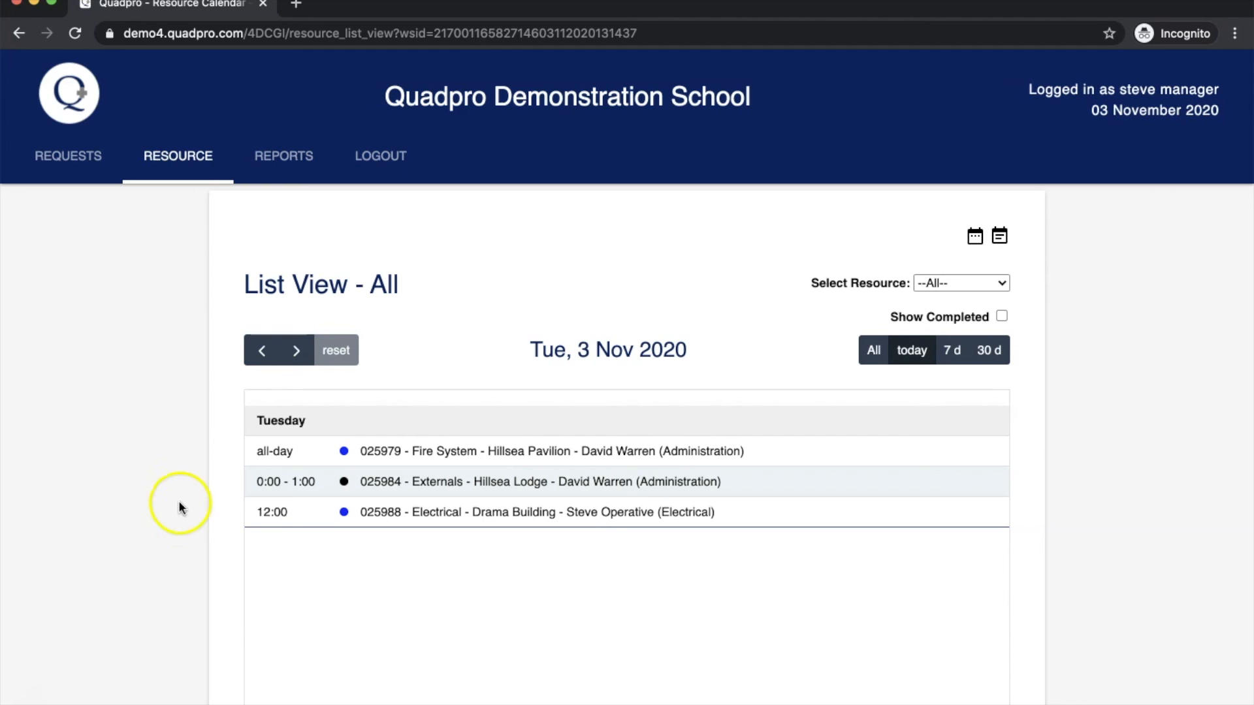
Turn on Show Completed for all resources, widen the list to all dates and look through the completed jobs of 2020.
click(999, 314)
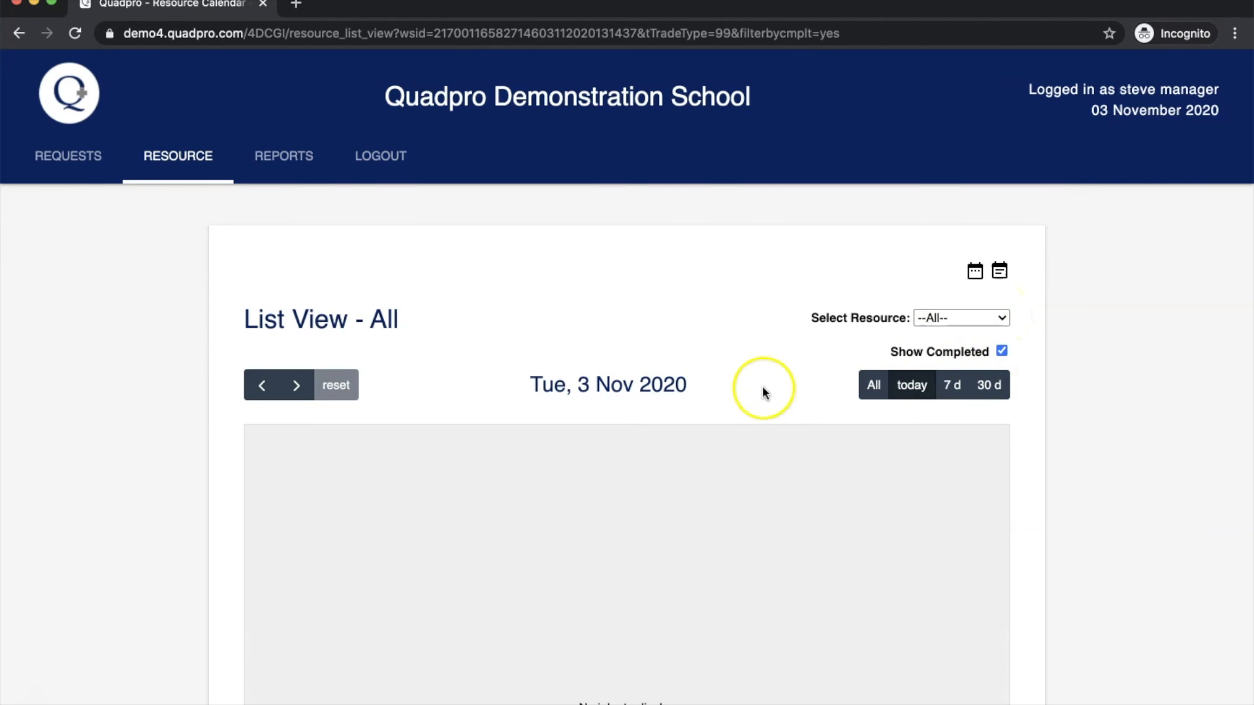
click(870, 326)
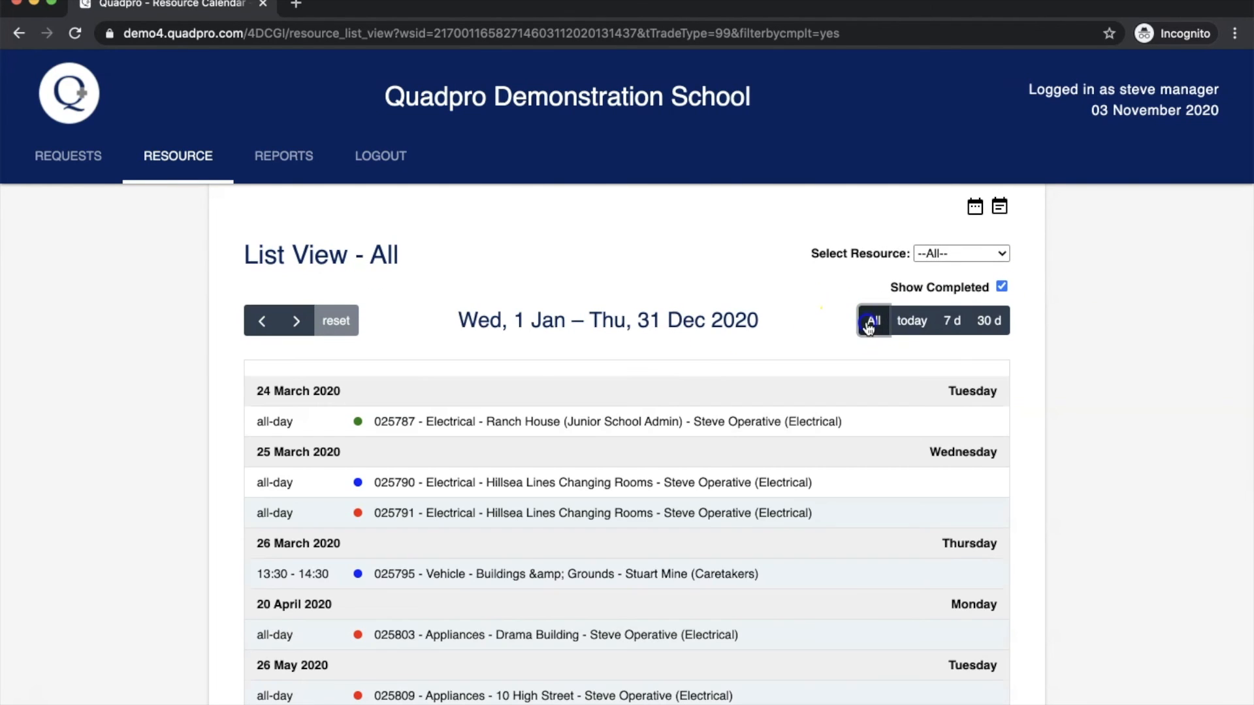
scroll(801, 340, down, 2)
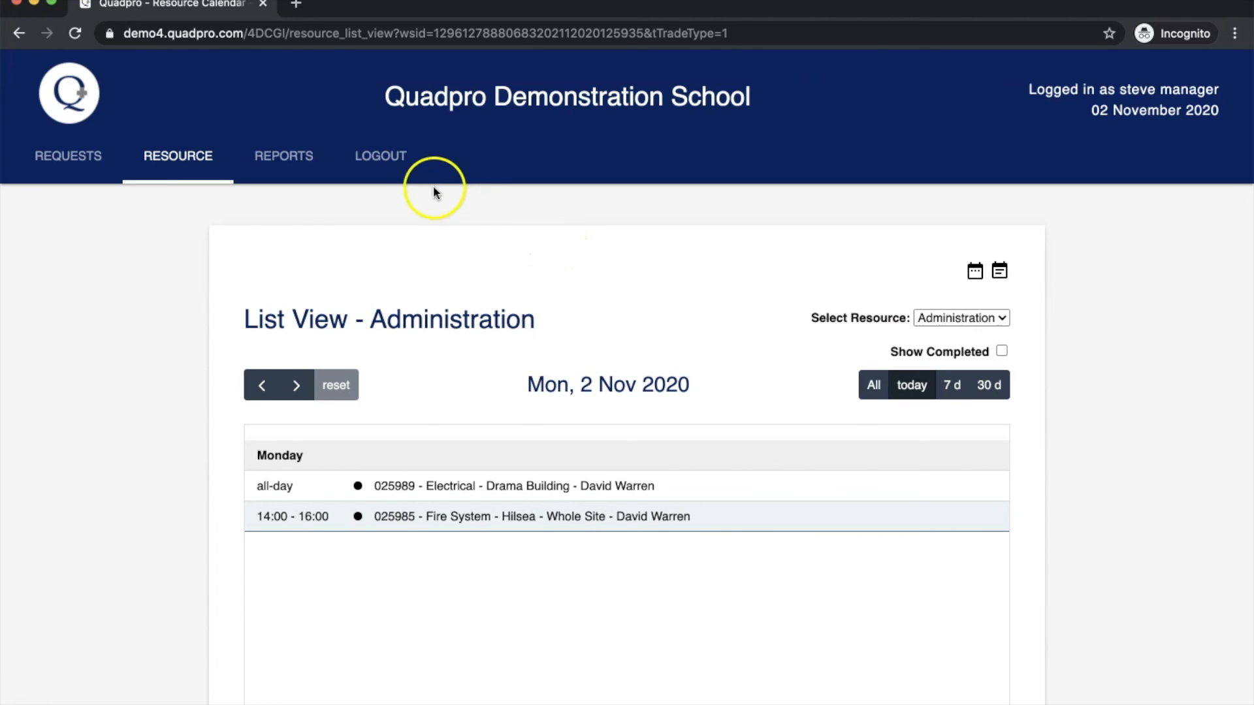
Log out of the manager account.
click(382, 160)
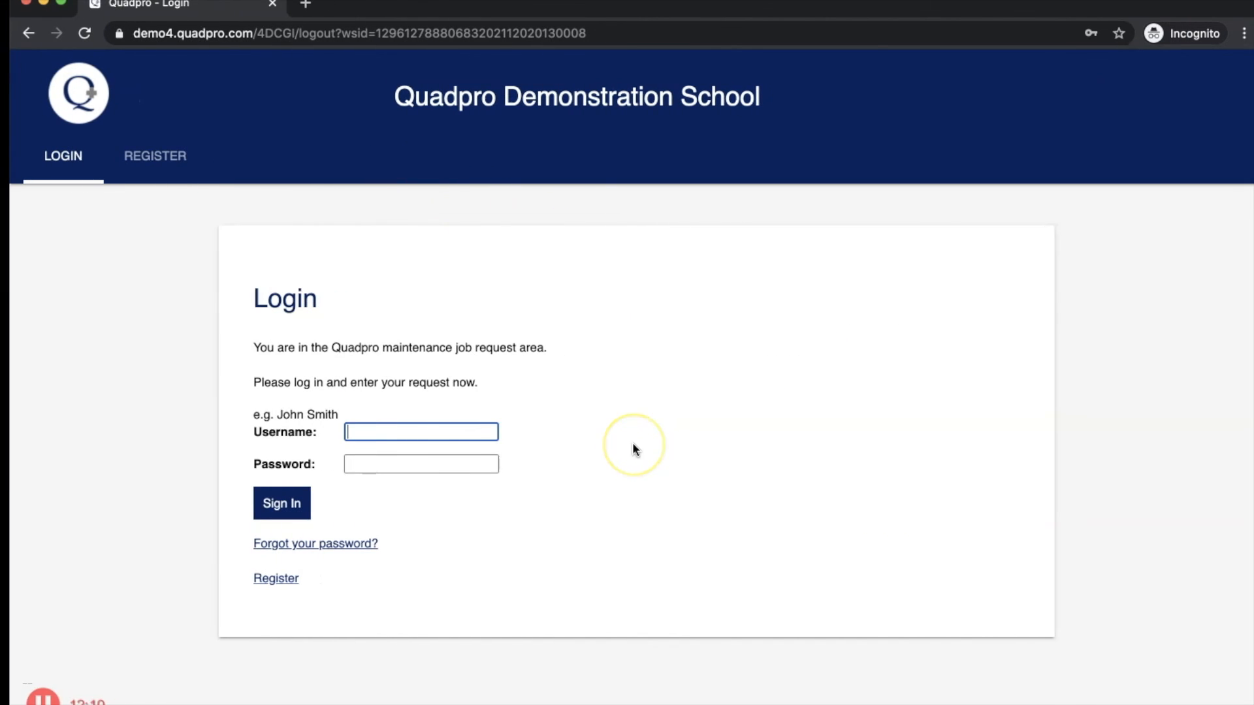